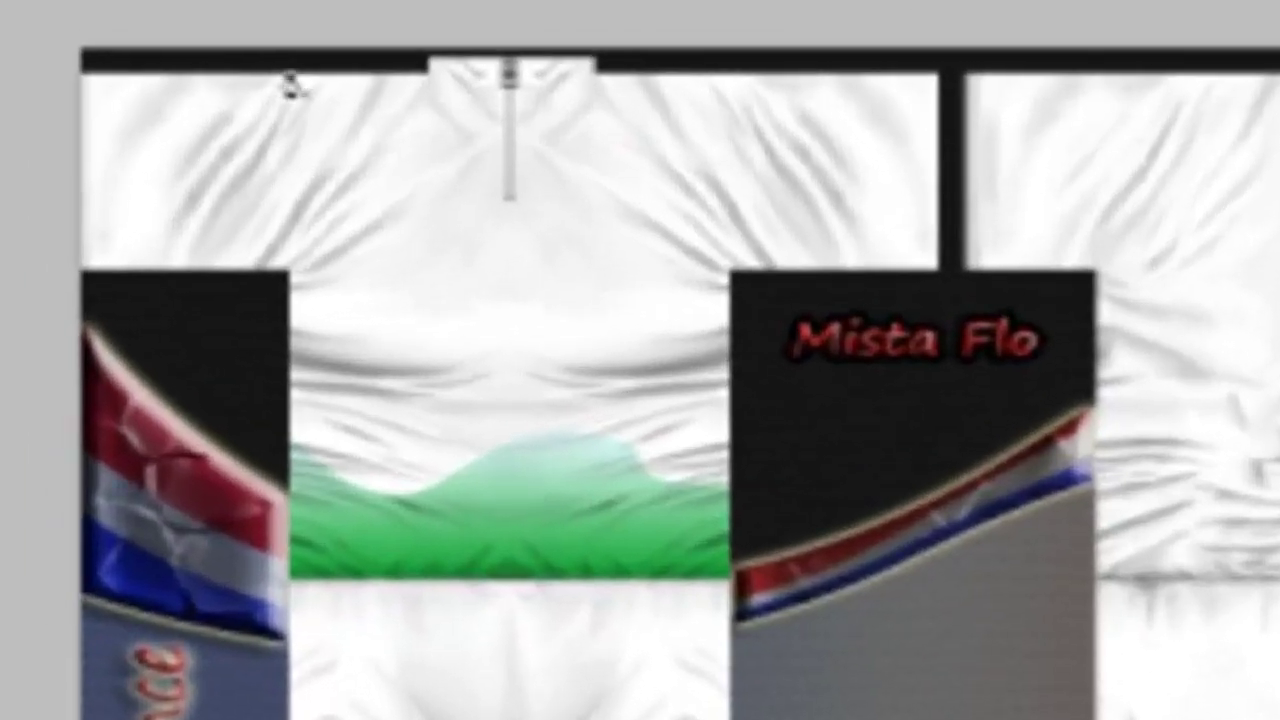
Step: Finish and close the curved path on the front shirt's upper-left shoulder, and convert it into a selection
left_click_drag(186, 150, 160, 208)
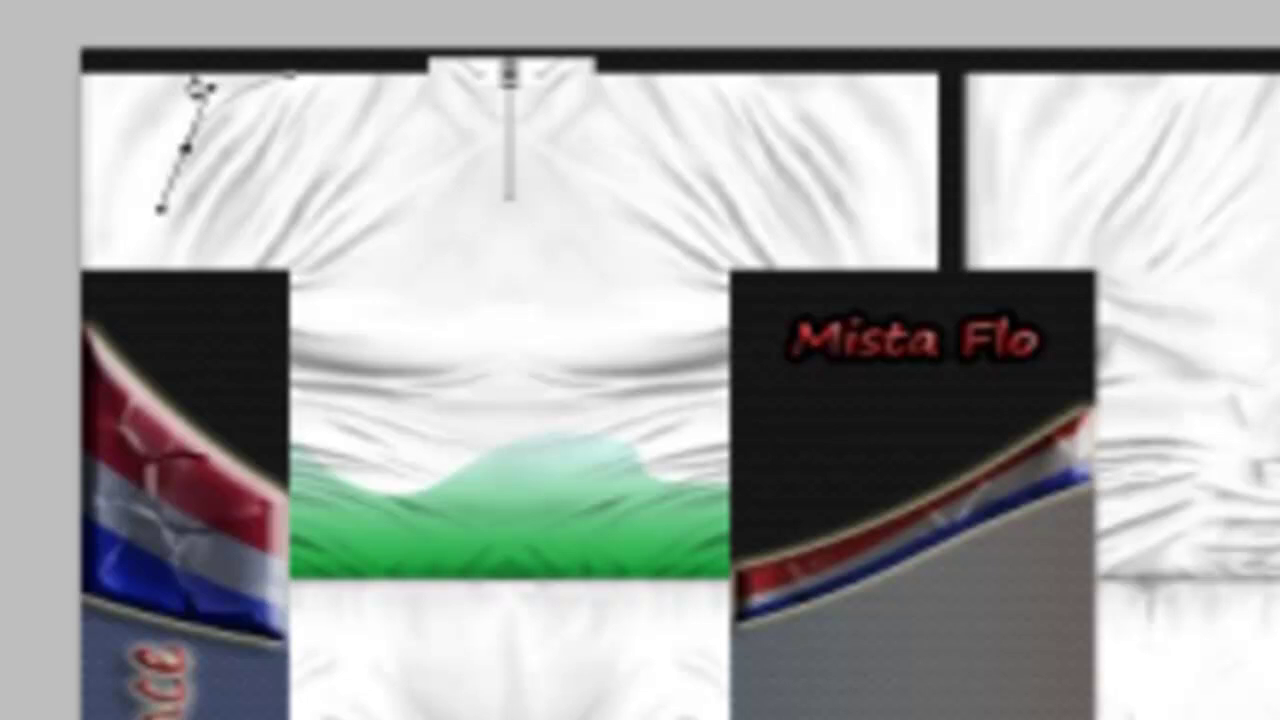
left_click_drag(200, 88, 194, 75)
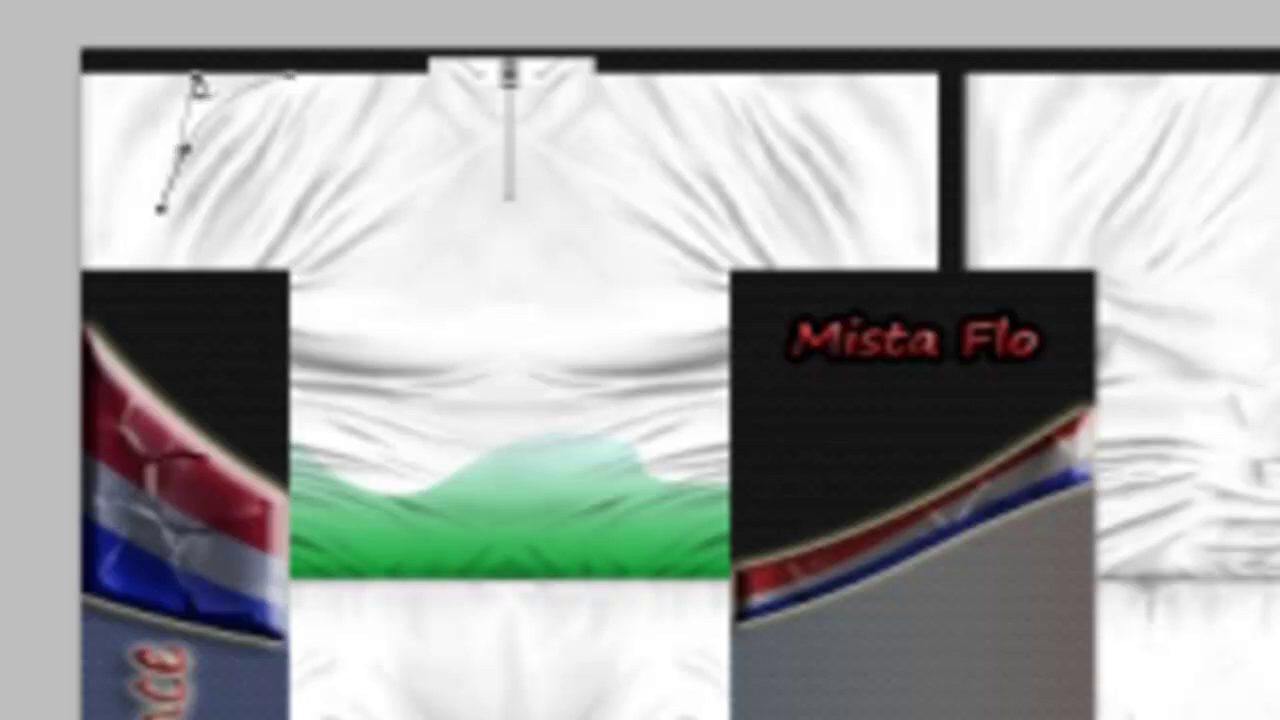
left_click_drag(195, 77, 195, 64)
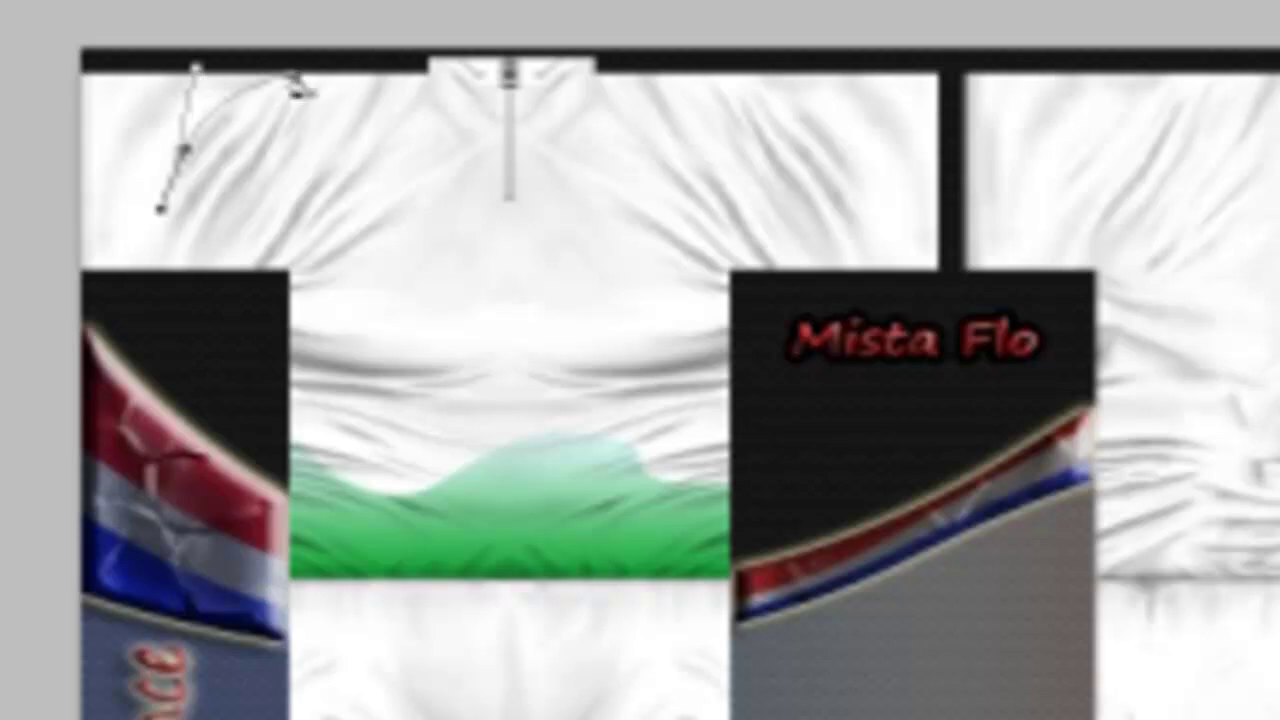
left_click(291, 80)
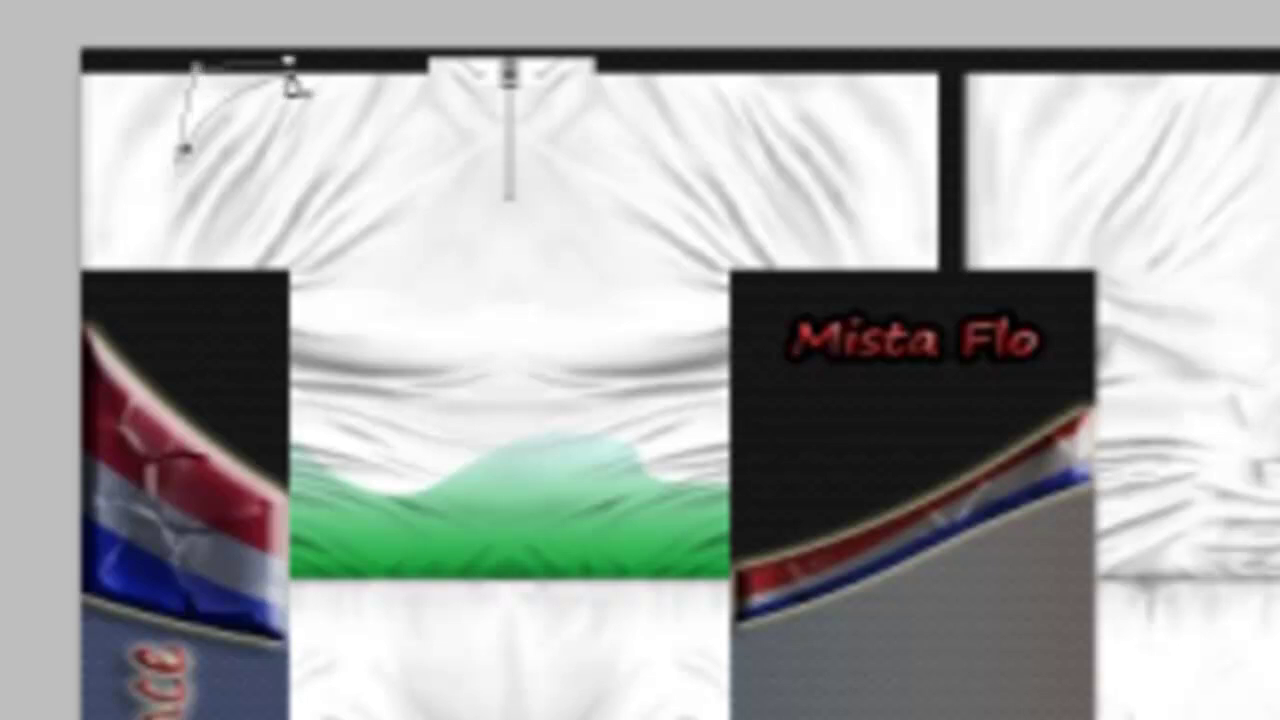
right_click(256, 84)
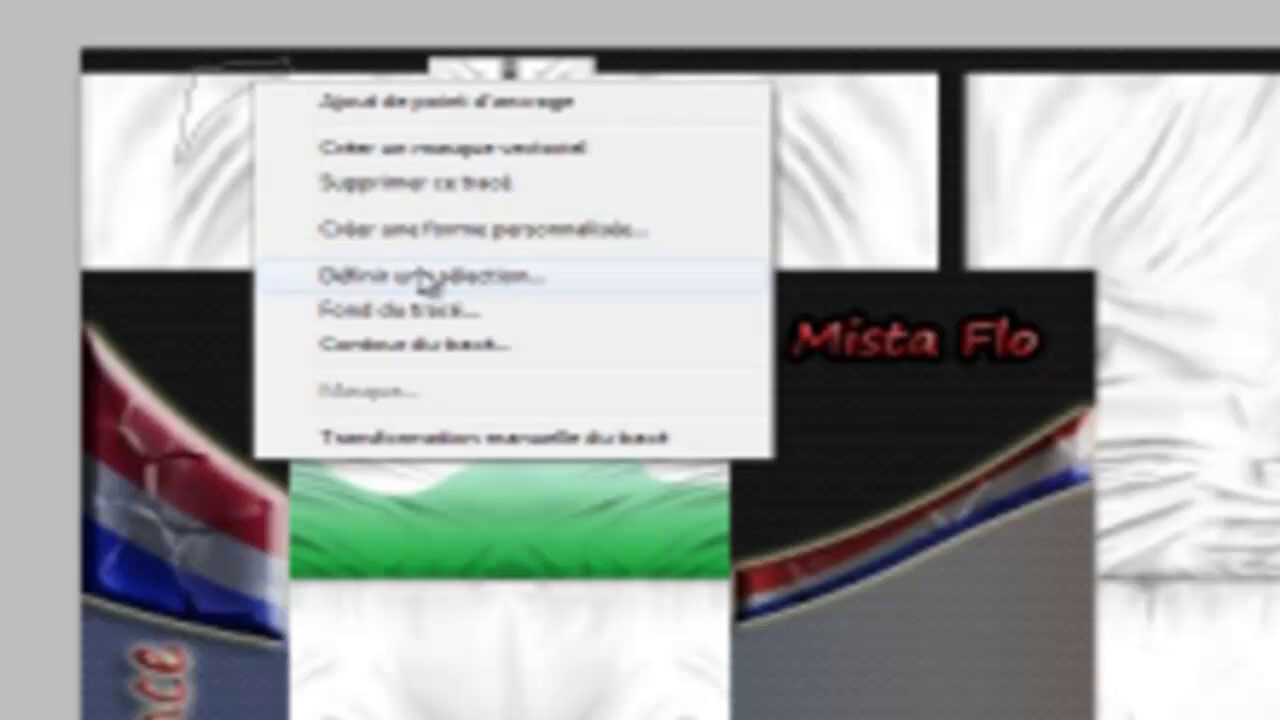
left_click(428, 285)
left_click(906, 154)
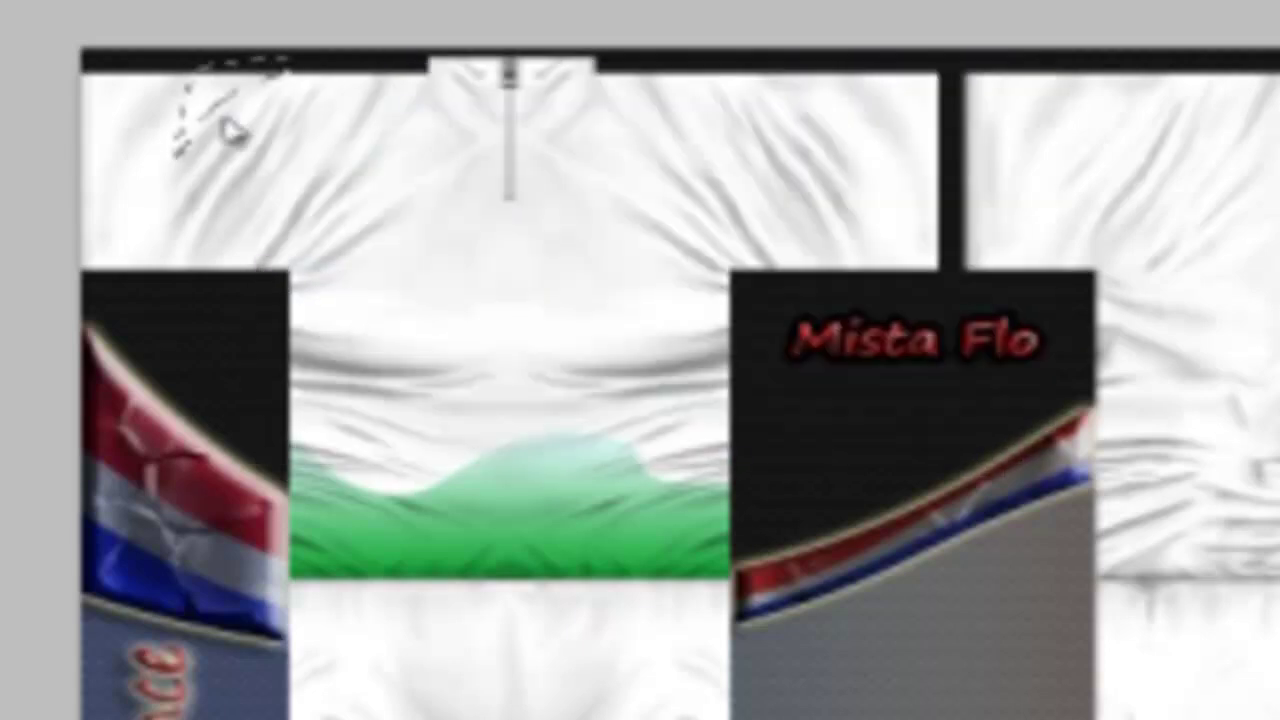
Step: Fill the selected shoulder shape with green, darken the fill to a deeper green, and deselect it
left_click(178, 128)
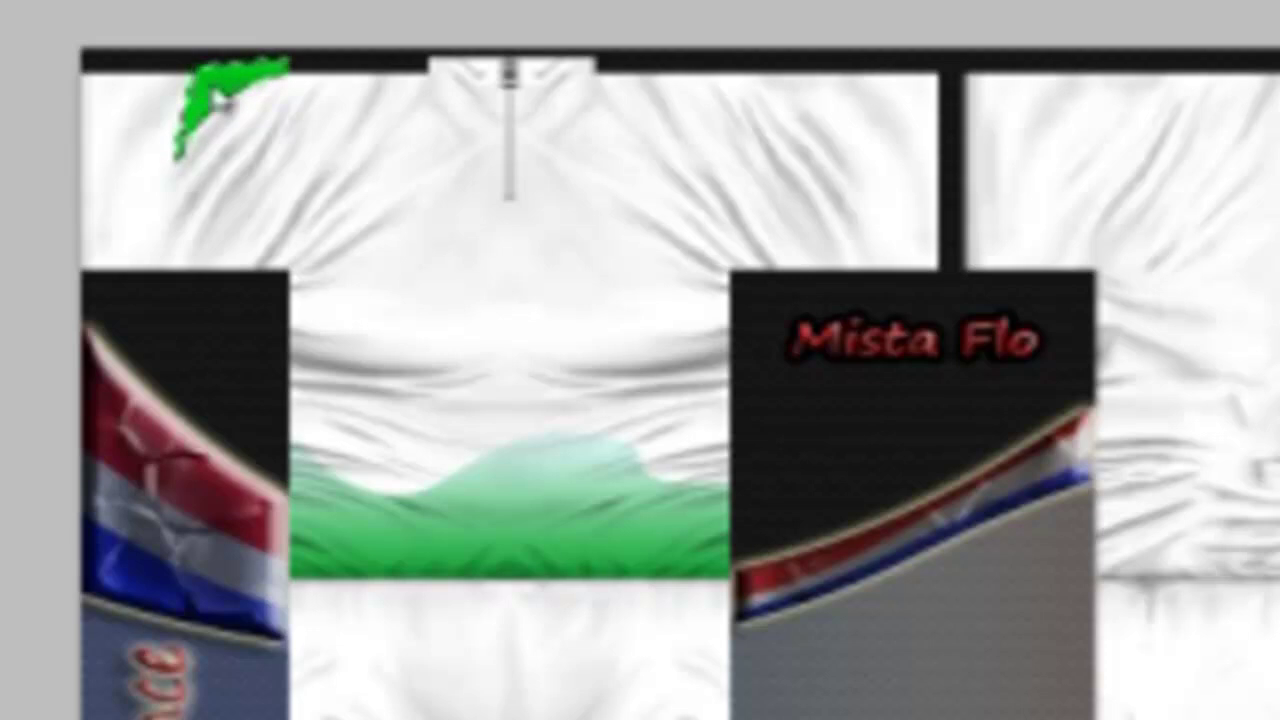
left_click(214, 101)
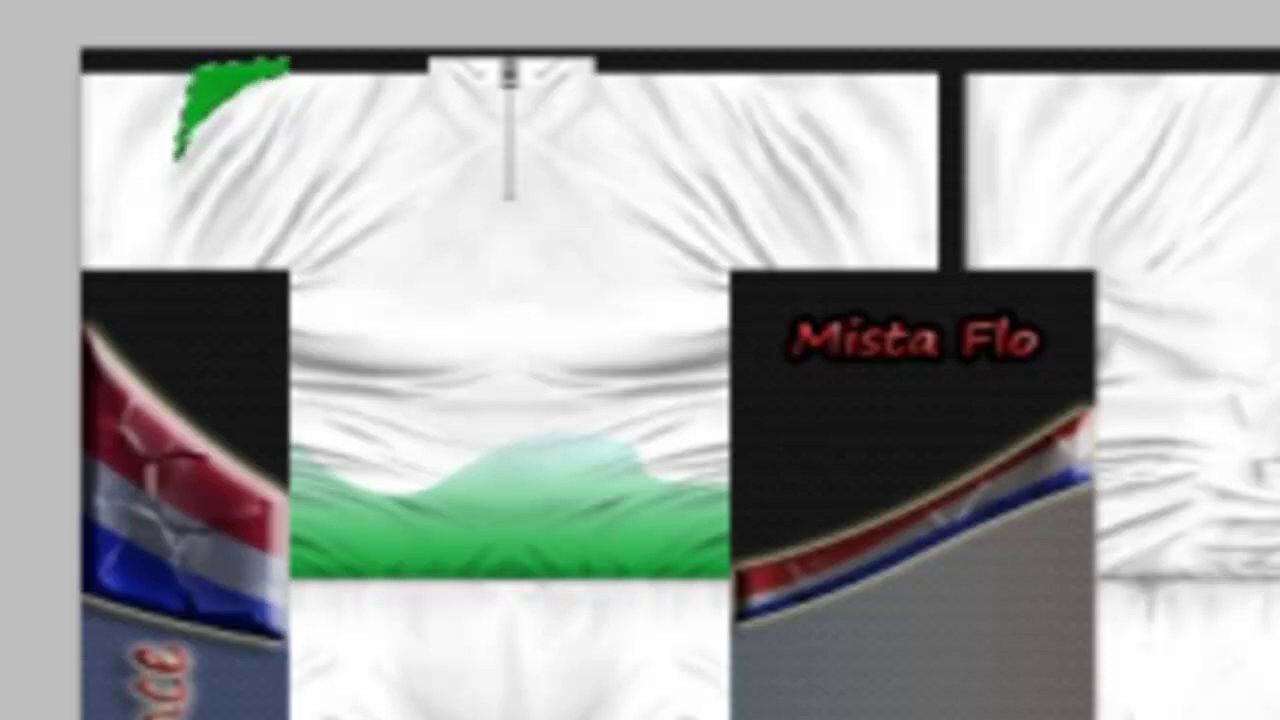
right_click(214, 81)
left_click(288, 104)
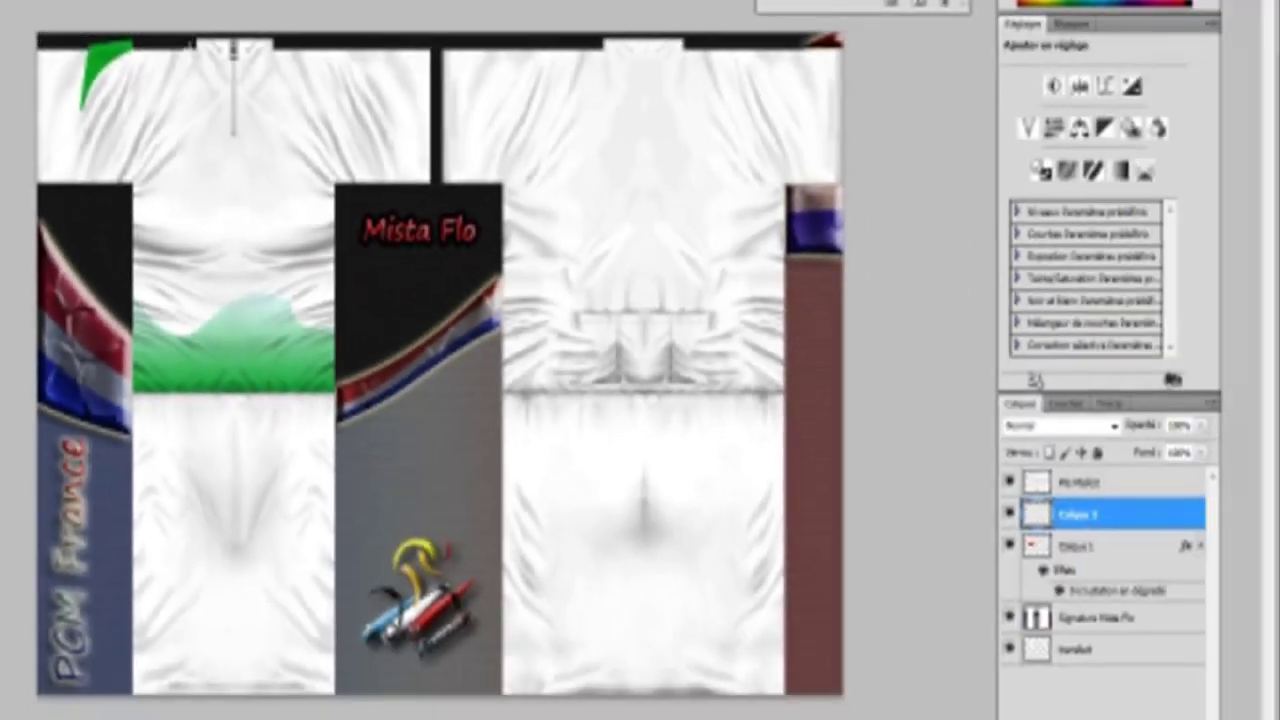
right_click(176, 42)
left_click(198, 56)
Step: Duplicate the layer holding the green shoulder shape within the same document
right_click(1070, 514)
left_click(1125, 89)
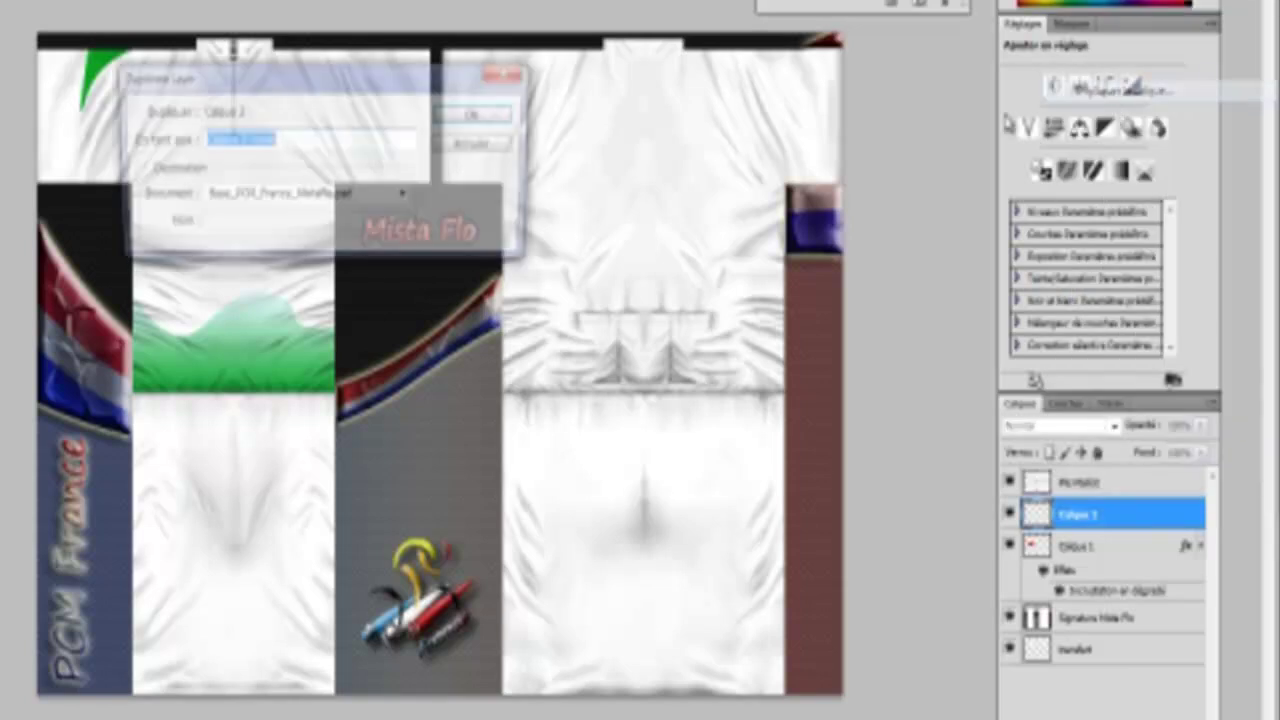
left_click(489, 114)
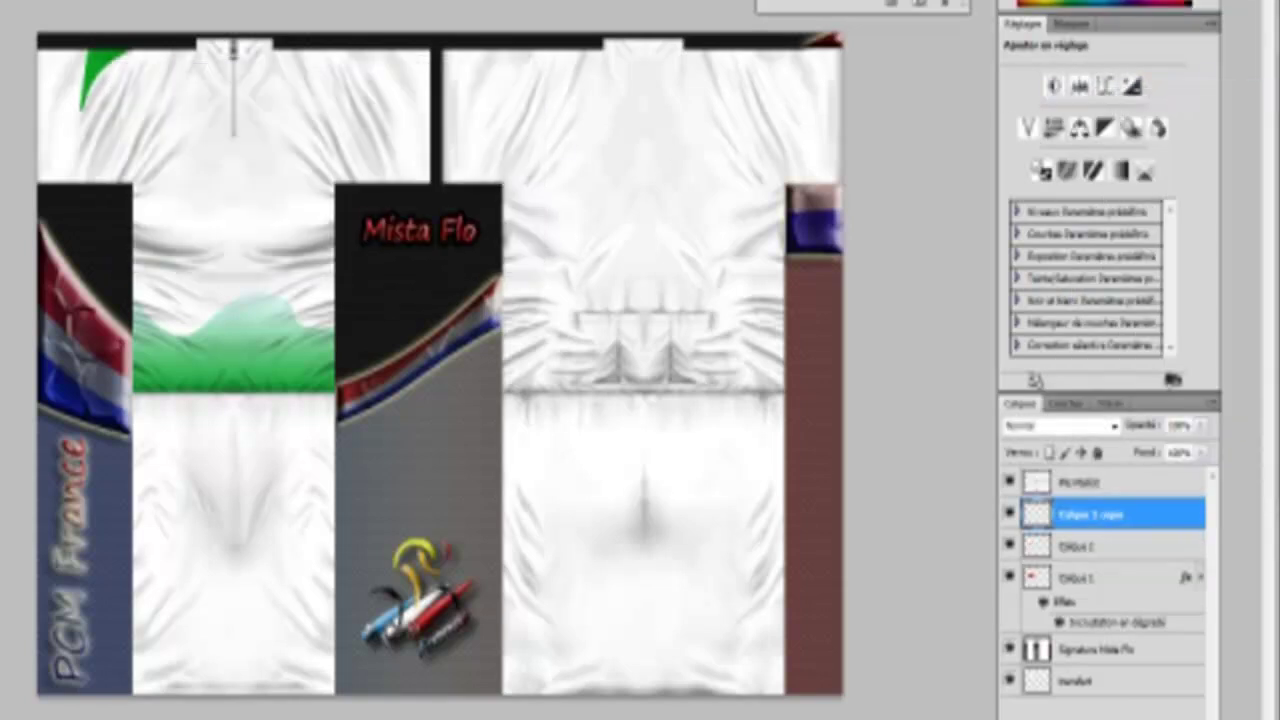
Step: Nudge the duplicated shoulder shape horizontally to the left so it sits offset from the original
key("Left")
key("Left")
key("Left")
key("Left")
key("Left")
key("Left")
key("Left")
key("Left")
key("Left")
key("Left")
key("Left")
key("Left")
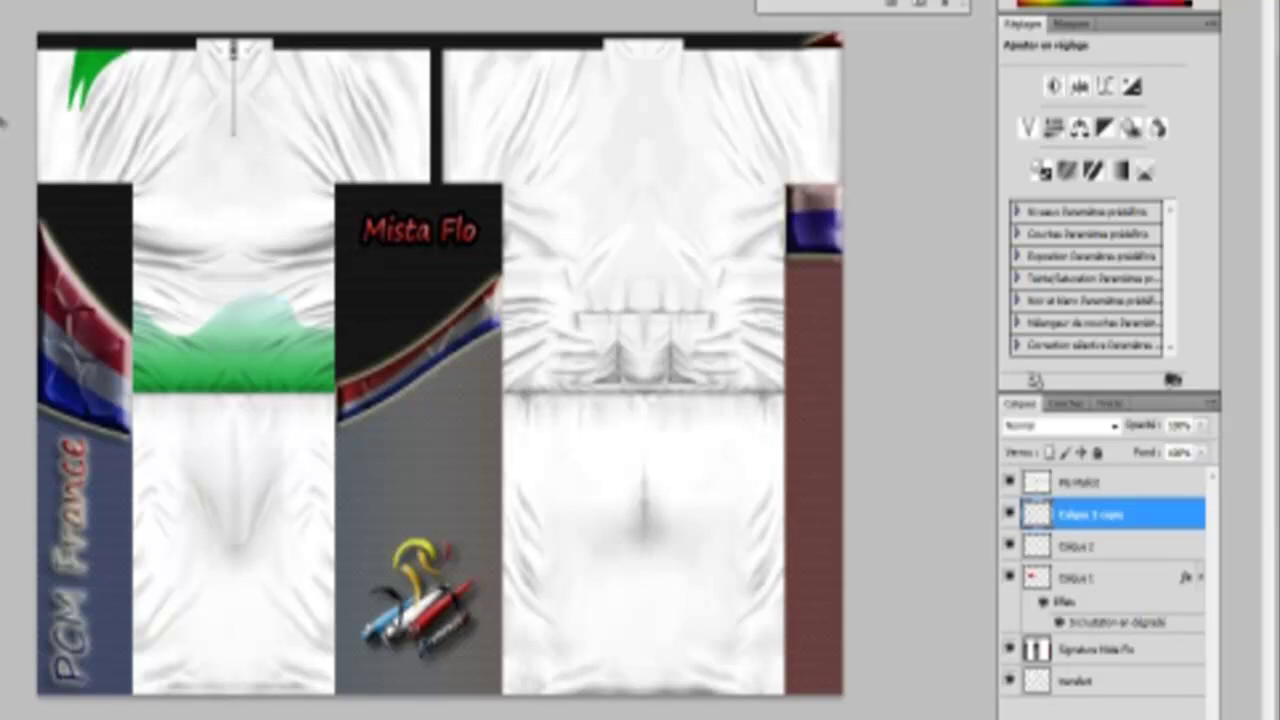
Step: Open the blending options of the duplicated shape's layer
right_click(1125, 494)
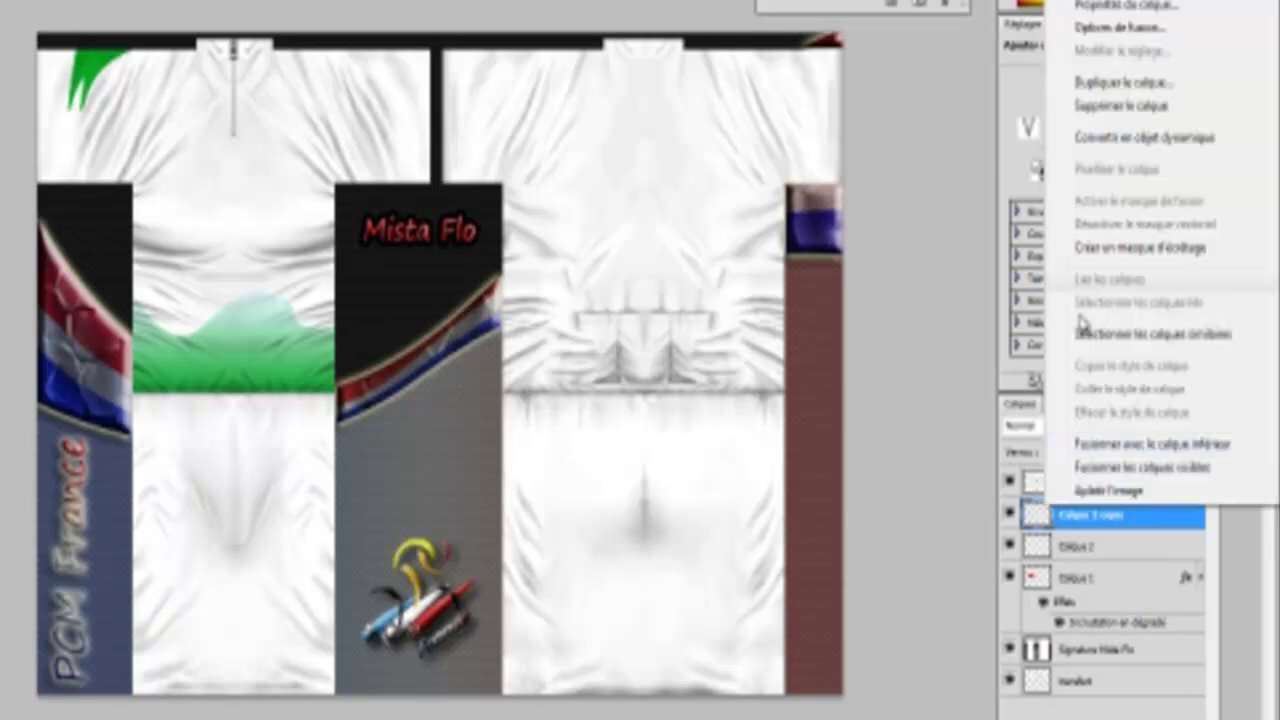
left_click(1078, 31)
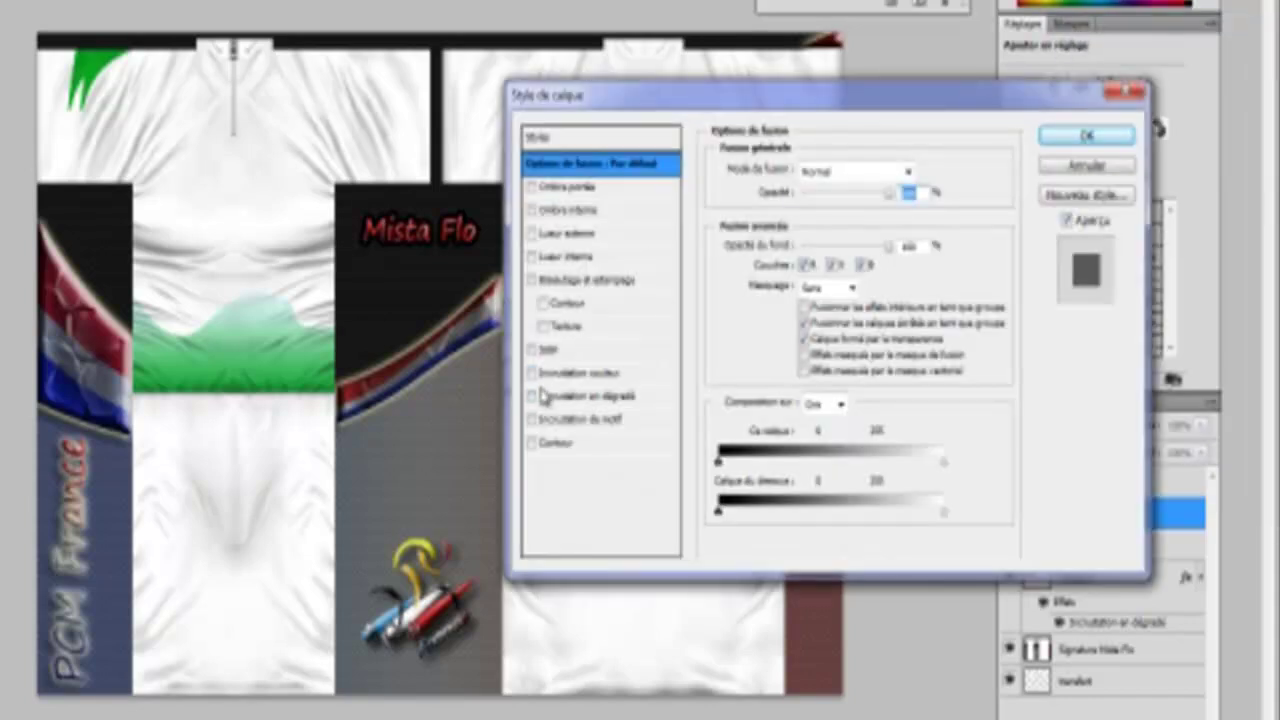
left_click(531, 372)
left_click(531, 373)
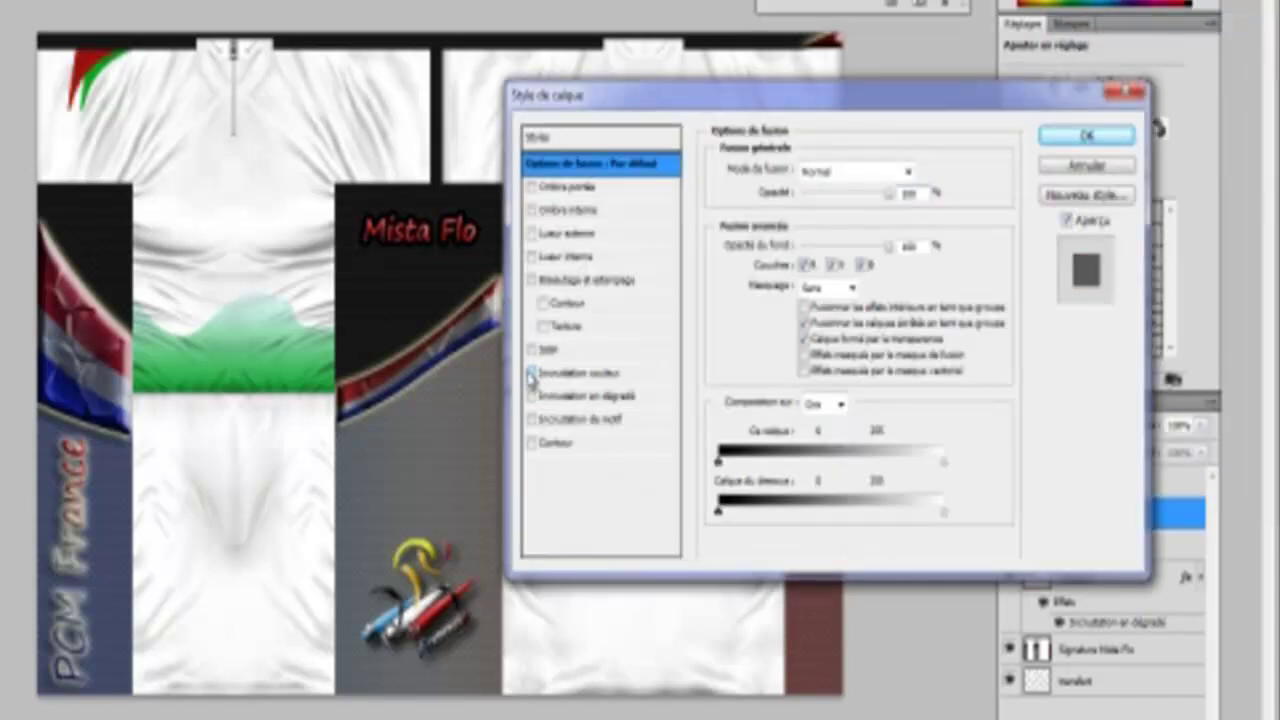
Step: Try a gradient overlay on the duplicated shape with the foreground-to-transparent preset and a diagonal angle
left_click(531, 396)
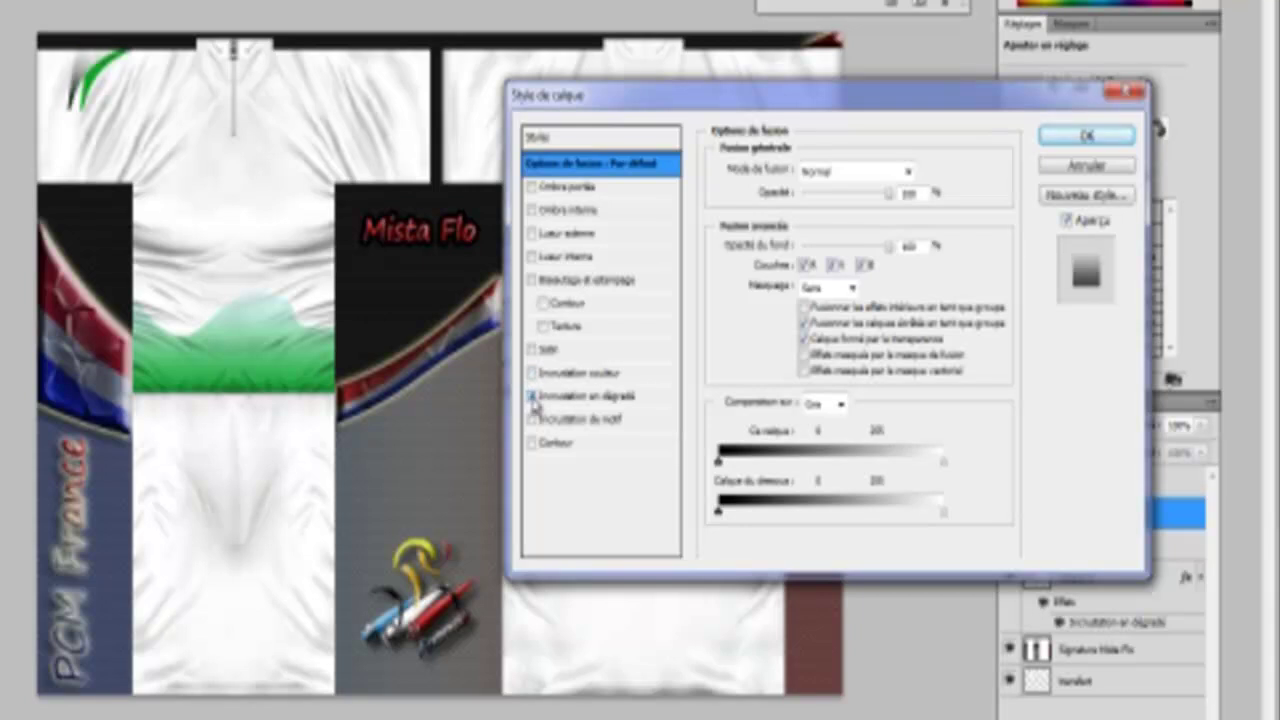
left_click(568, 398)
left_click(862, 224)
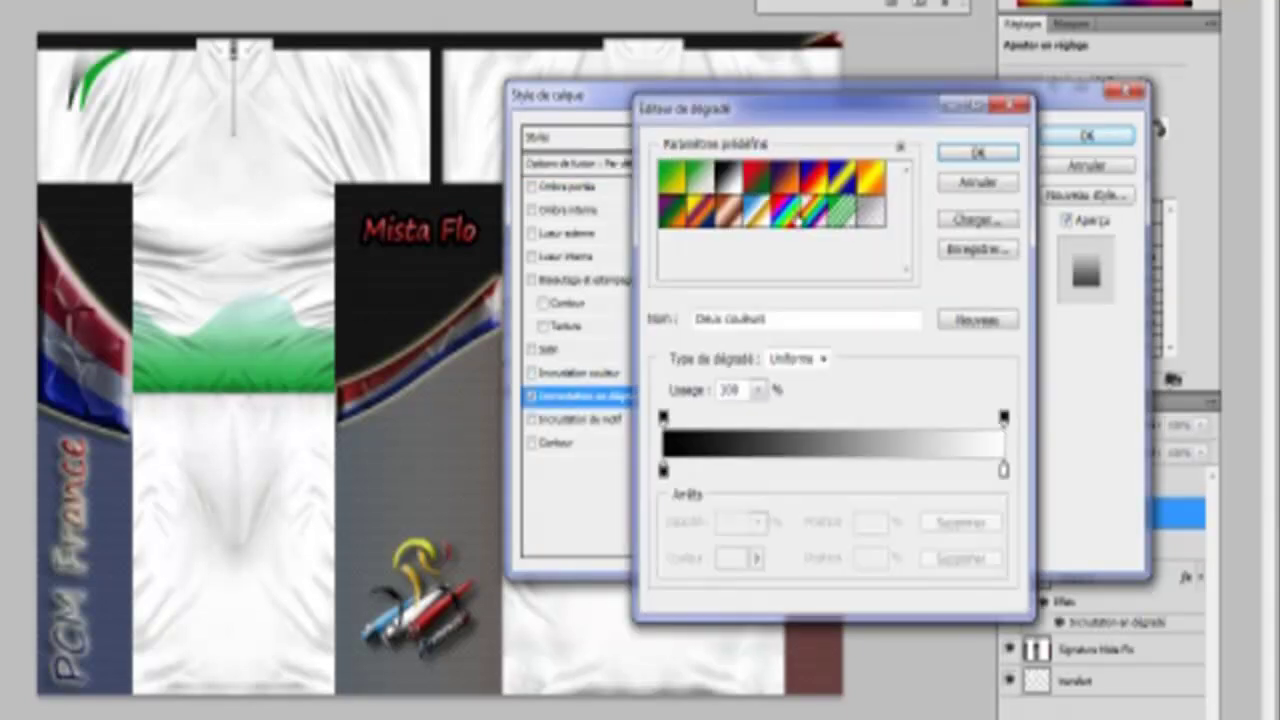
left_click(704, 180)
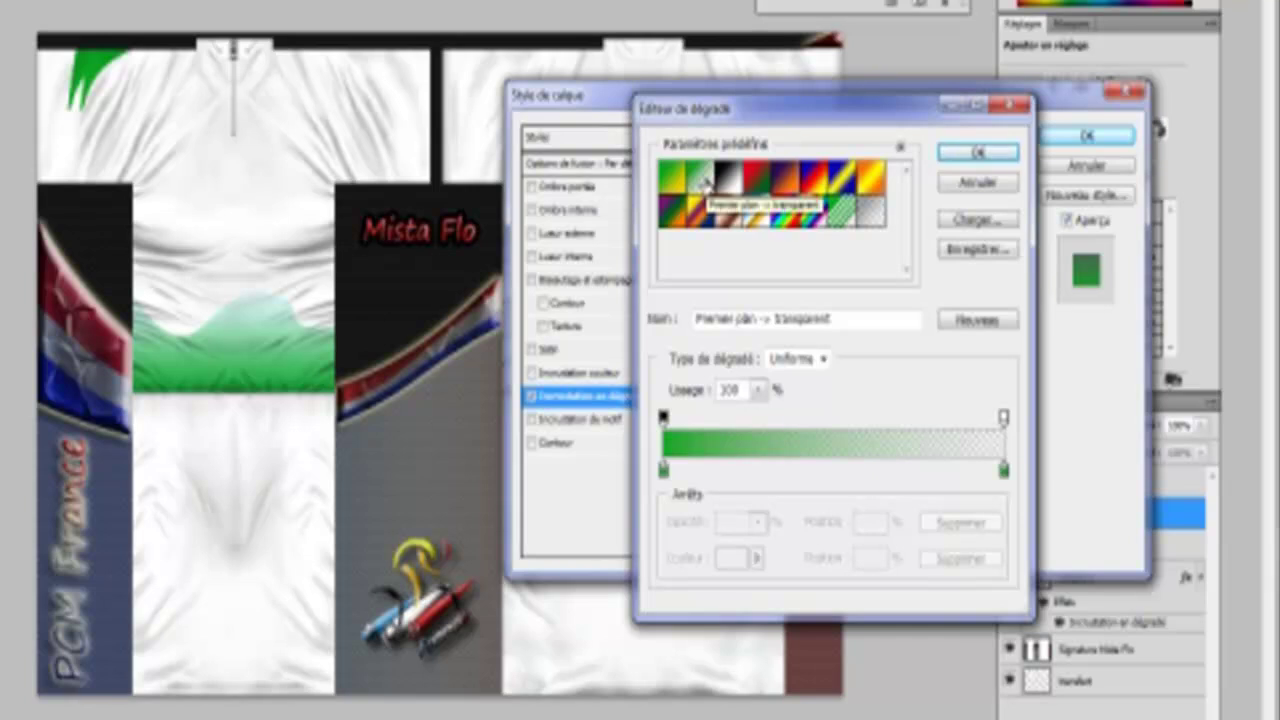
left_click(975, 152)
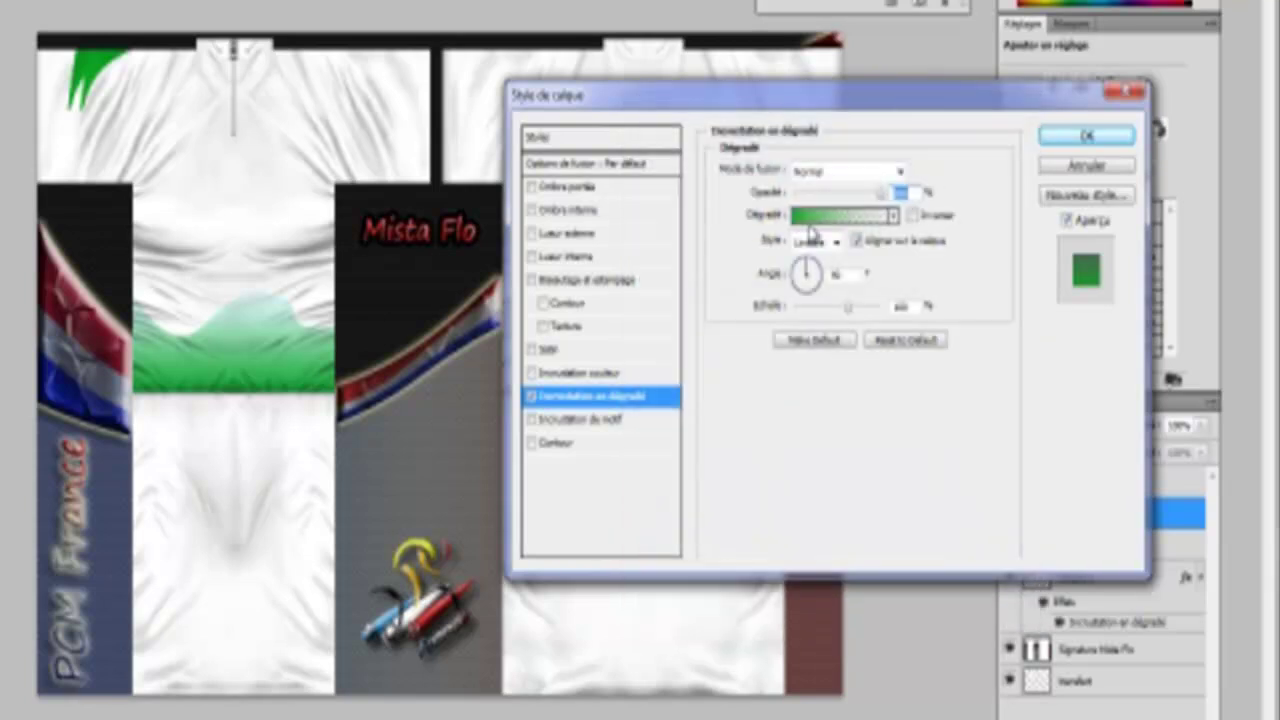
left_click_drag(818, 272, 774, 286)
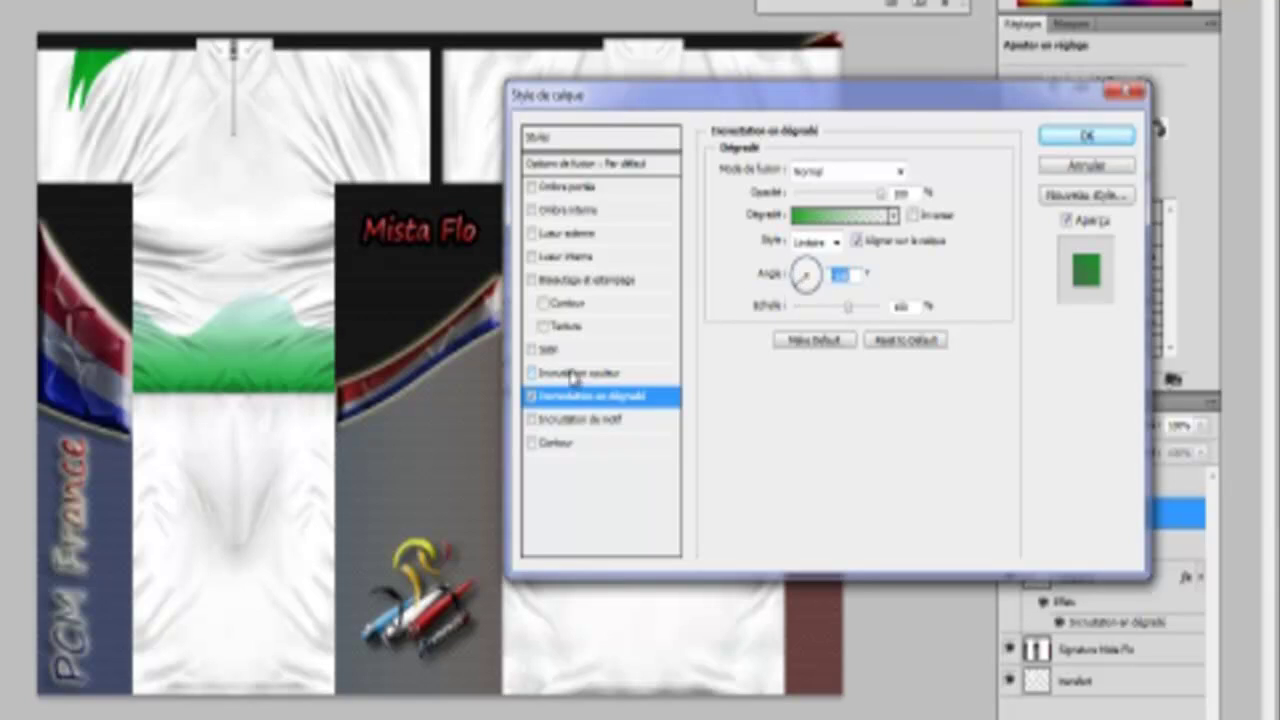
left_click(532, 397)
Step: Apply a black (000000) color overlay to the duplicated shoulder shape
left_click(532, 373)
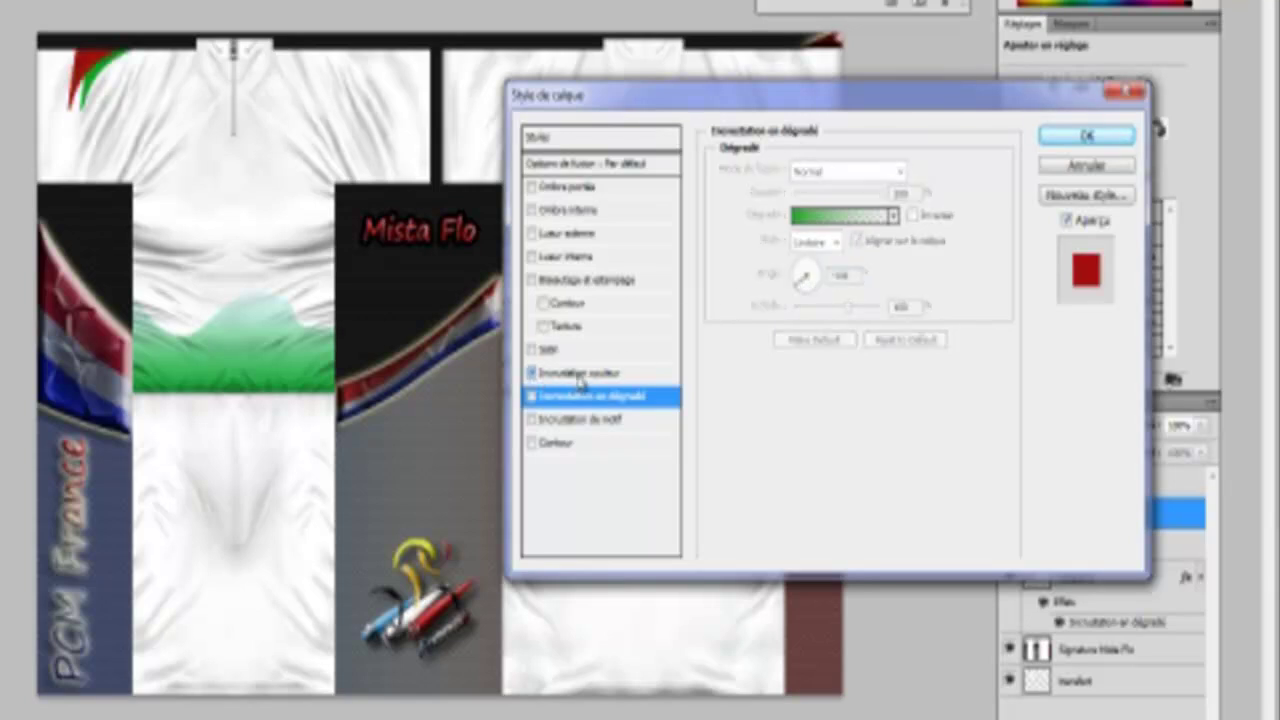
left_click(580, 373)
left_click(920, 170)
left_click_drag(791, 426, 862, 522)
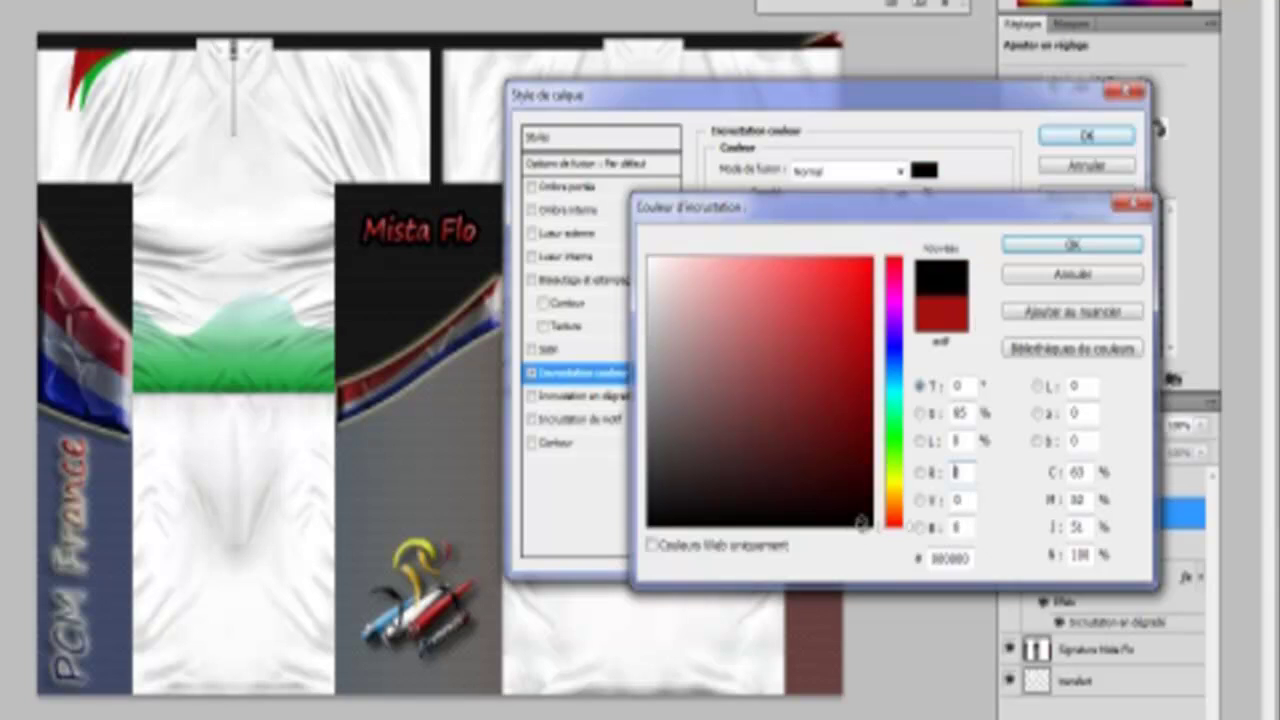
left_click(1052, 246)
left_click(1070, 138)
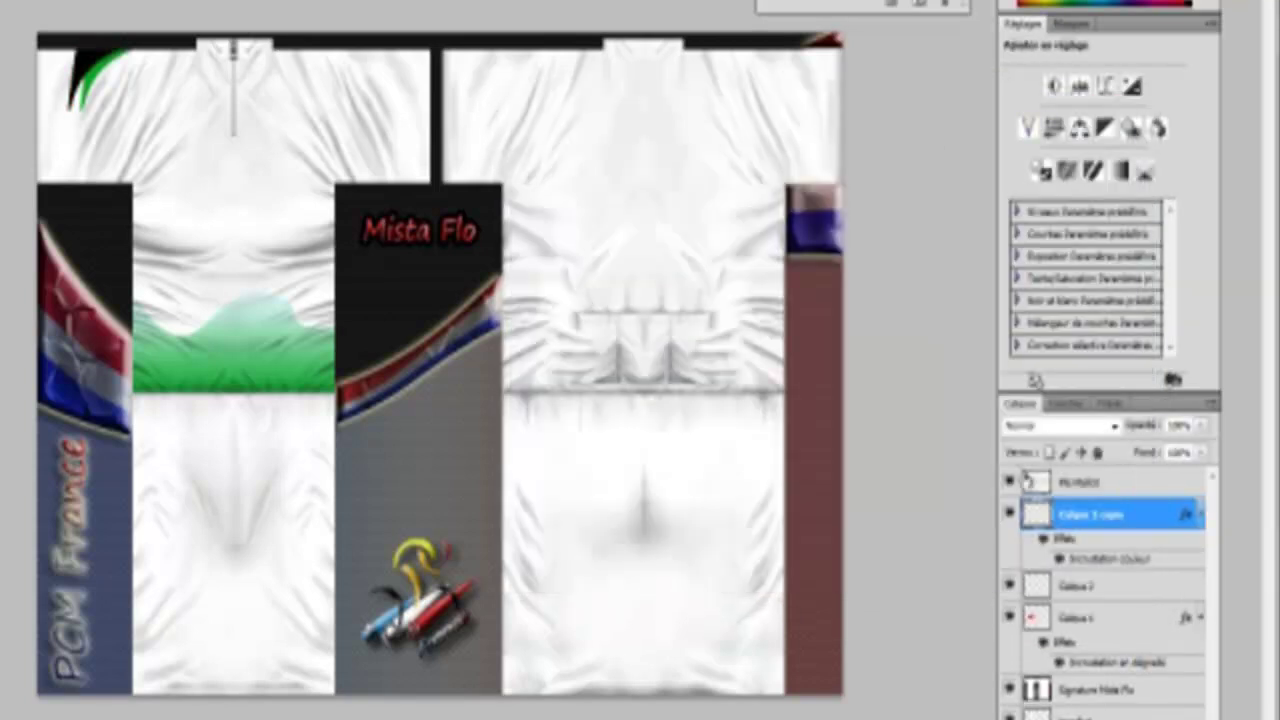
Step: Move the green shape's layer above the black copy in the layer order
left_click_drag(1087, 588, 1089, 514)
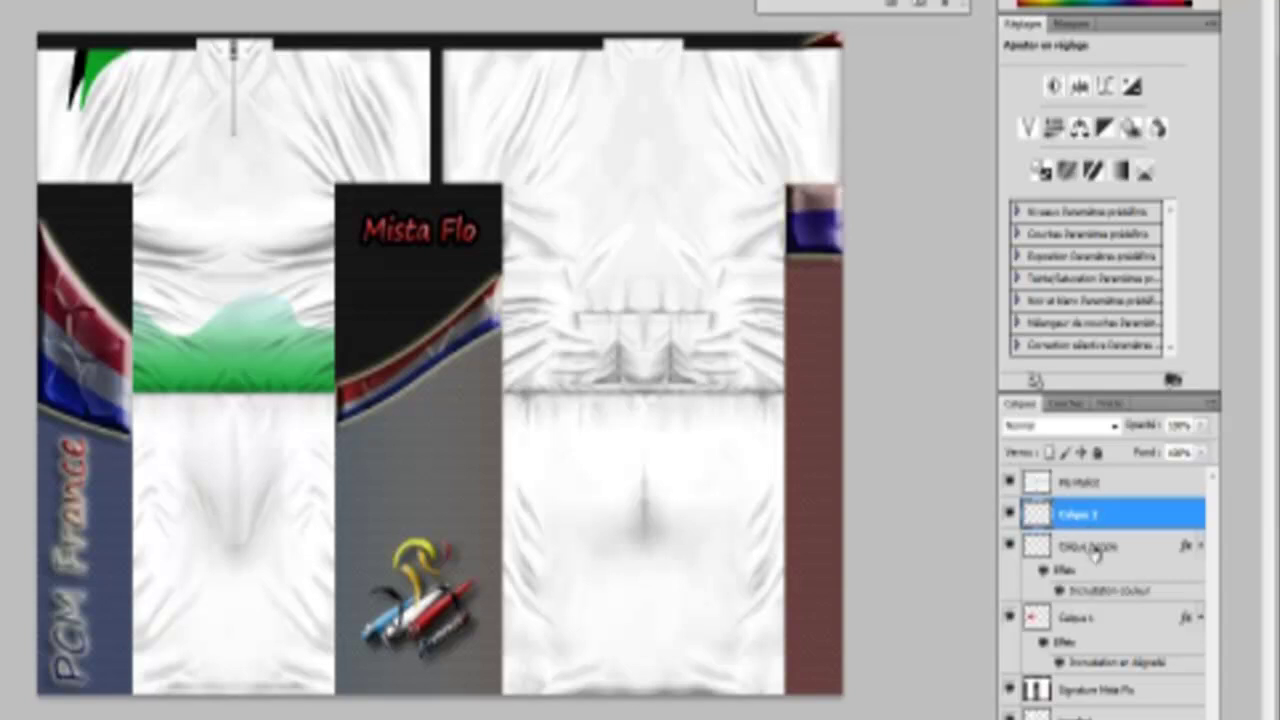
left_click(1011, 517)
left_click(1011, 517)
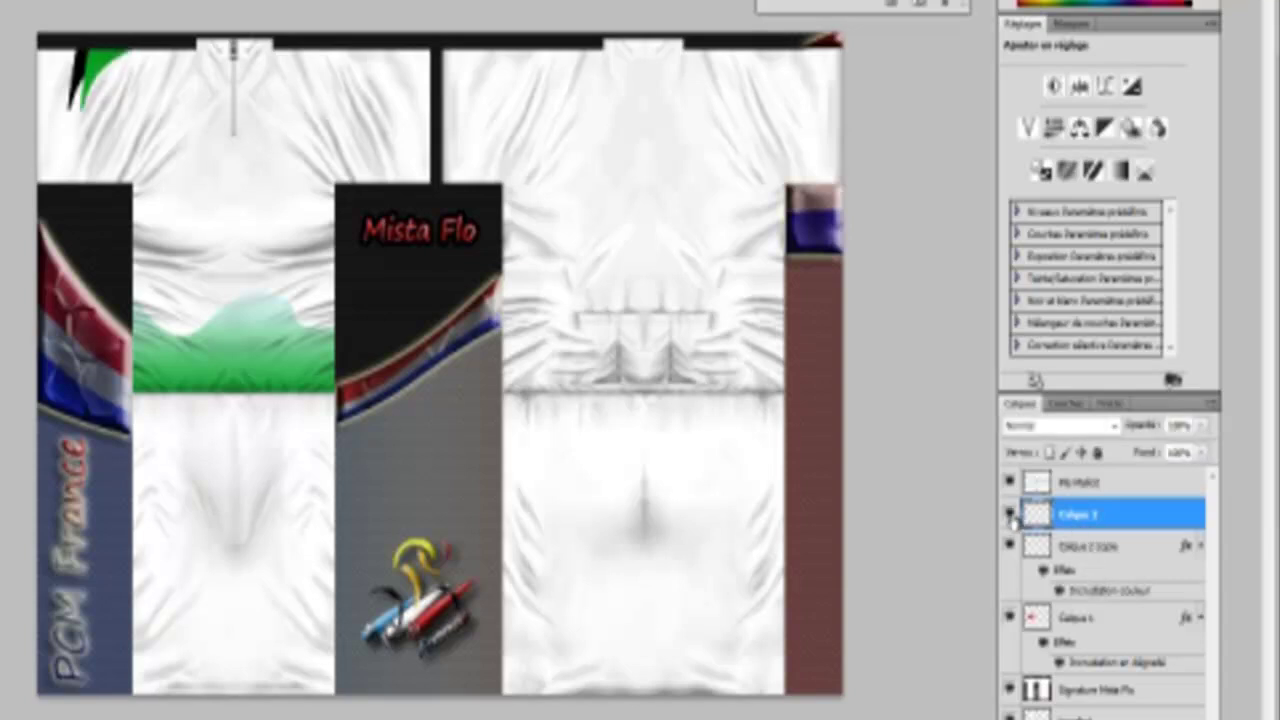
Step: Rename the green shape's layer to vert and the black copy's layer to noir
left_click(1106, 549)
left_click(1082, 520)
double_click(1080, 516)
type("vert")
left_click(1103, 546)
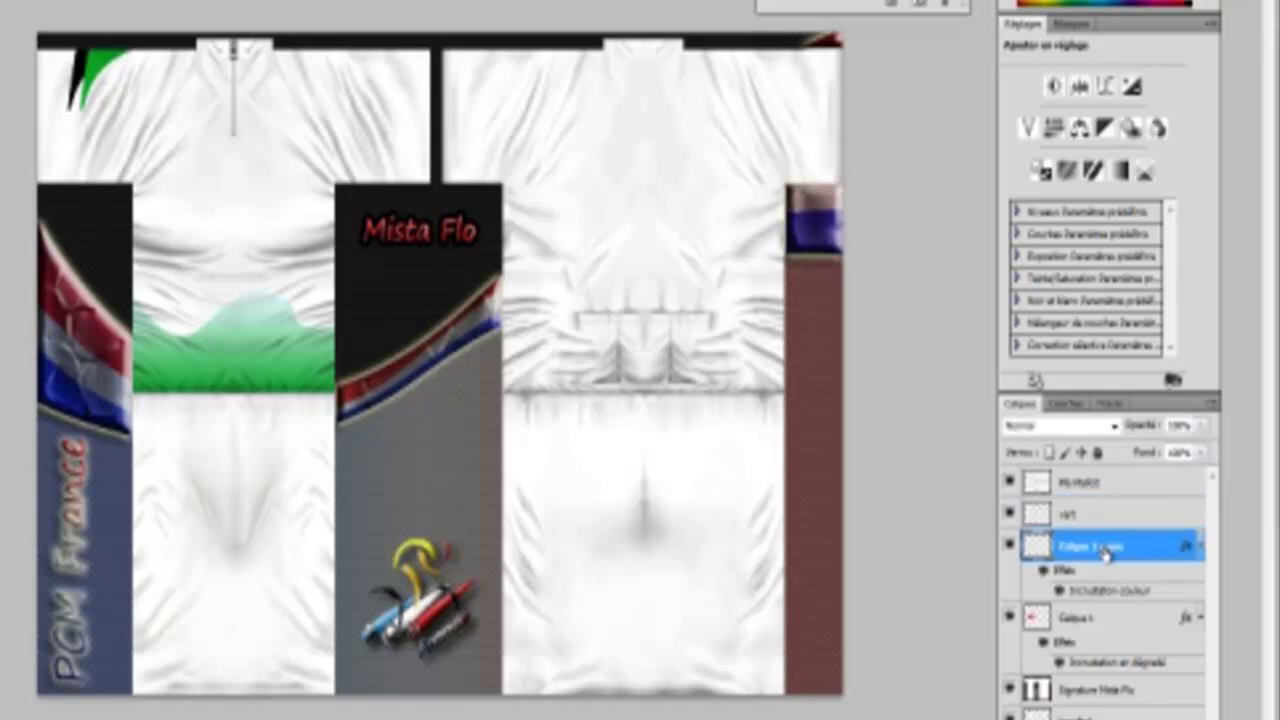
double_click(1100, 547)
type("coir")
key("Return")
Step: Add a green (0f9831) stroke at maximum opacity to the black shape's layer
right_click(1092, 560)
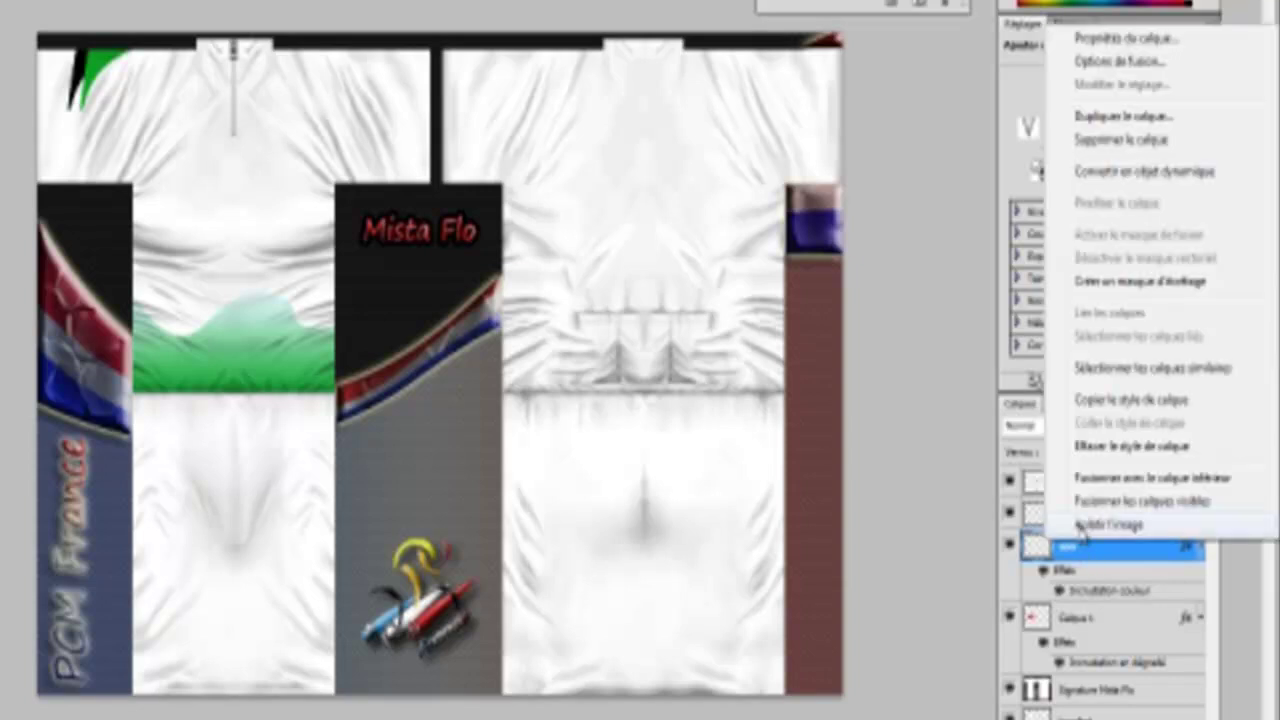
left_click(1100, 62)
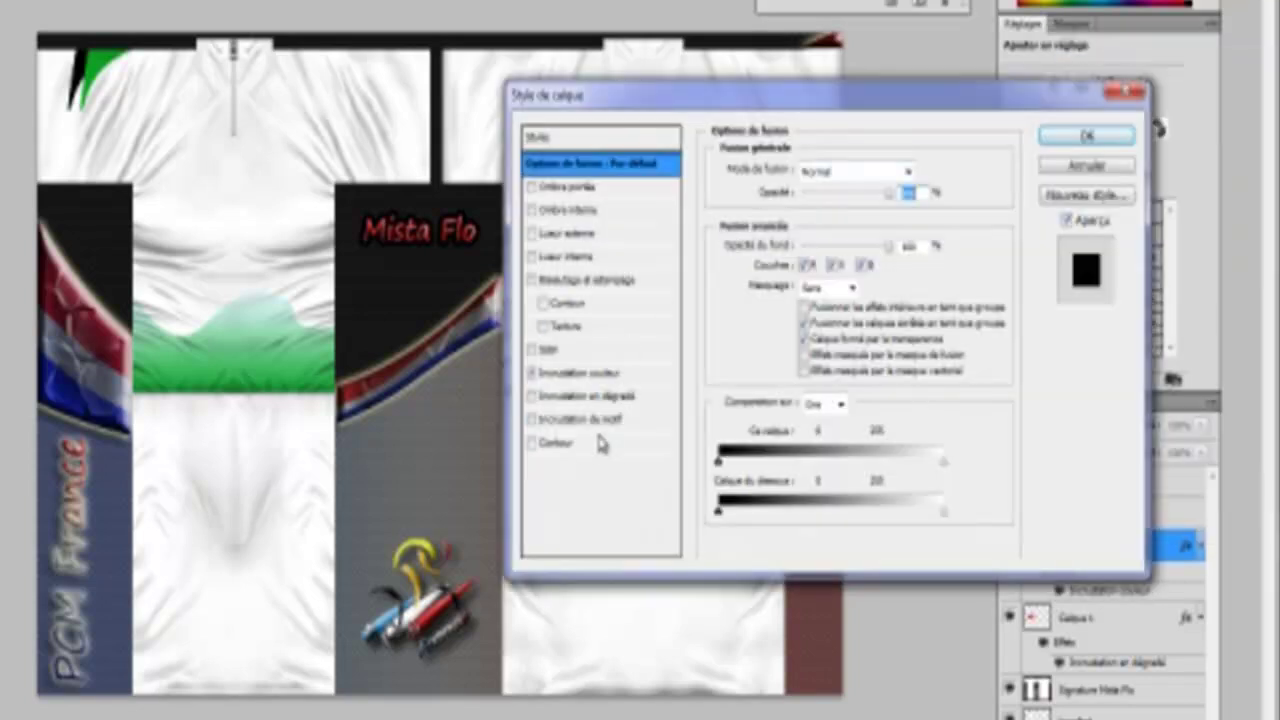
left_click(585, 447)
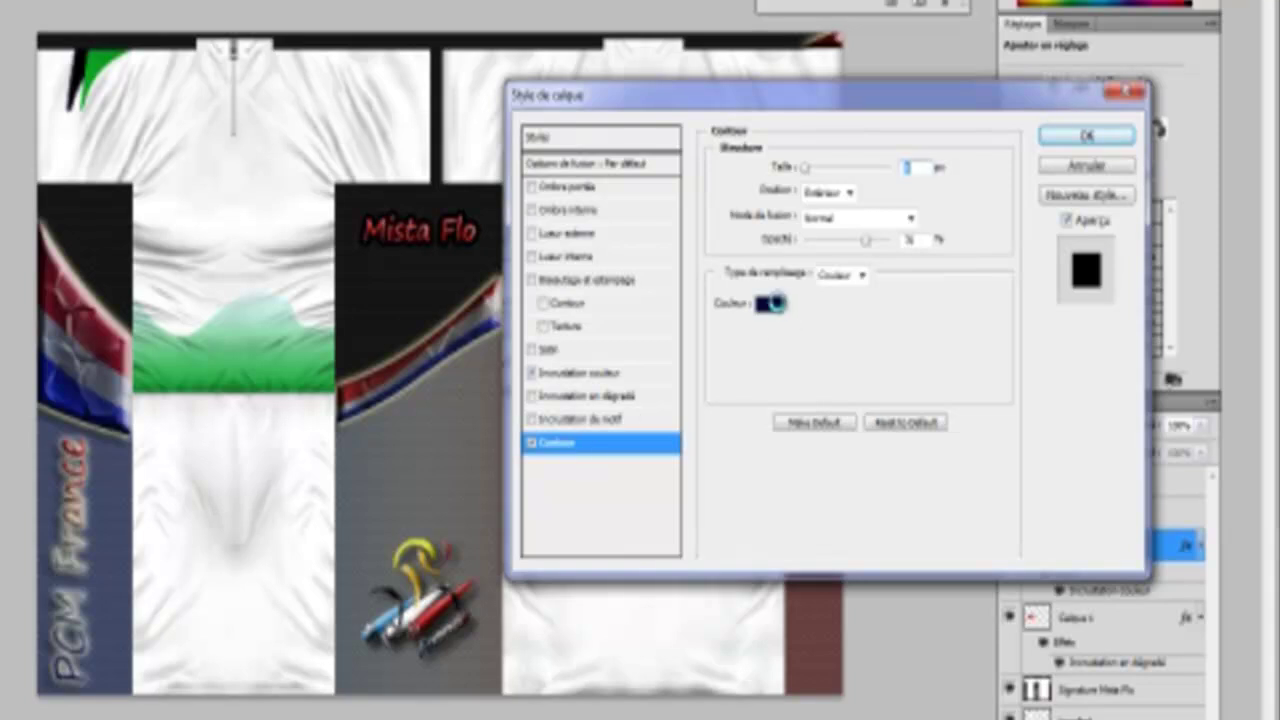
left_click(769, 304)
left_click_drag(890, 441, 893, 425)
mouse_move(865, 362)
left_mouse_down()
mouse_move(855, 322)
mouse_move(860, 349)
left_mouse_up()
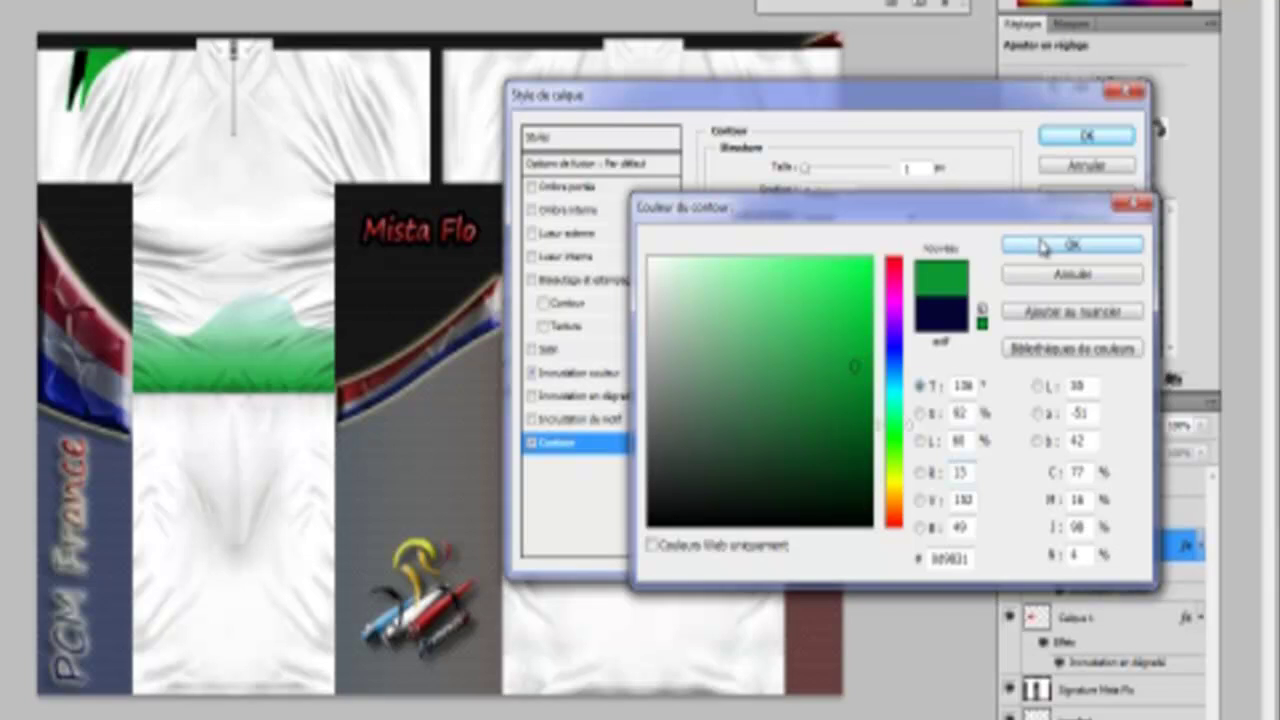
left_click(1072, 244)
left_click_drag(868, 239, 884, 248)
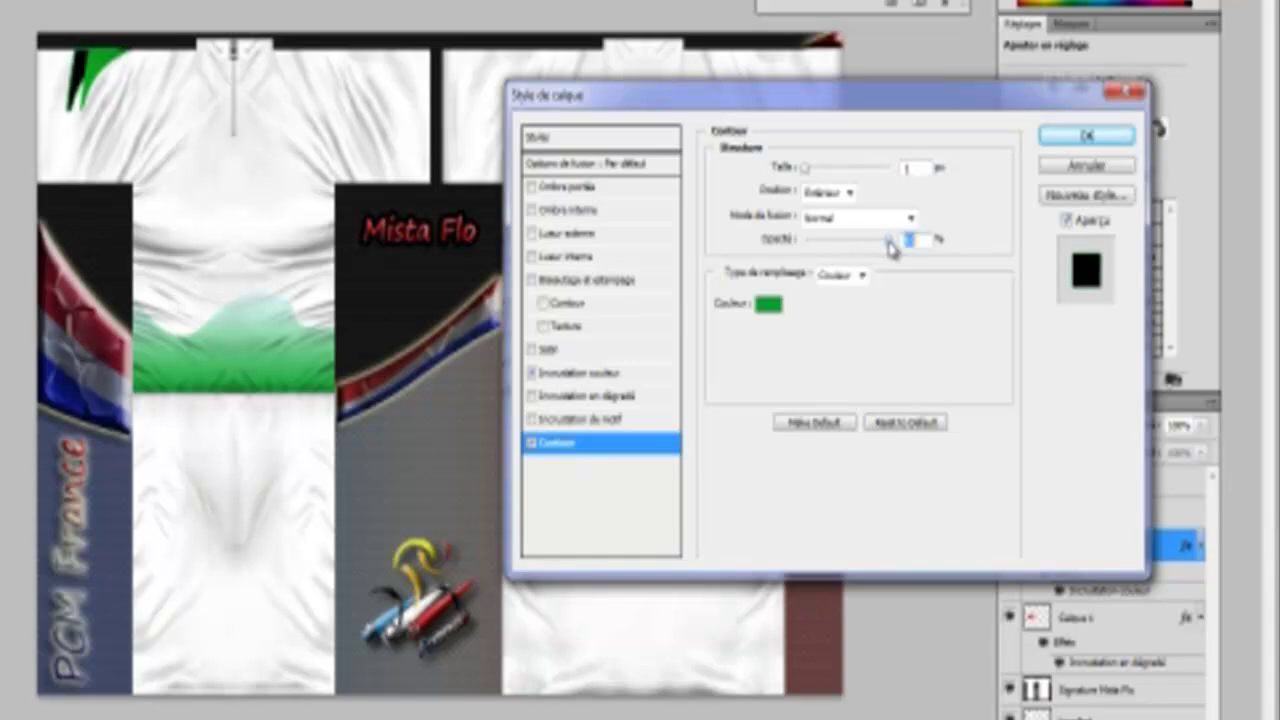
left_click_drag(889, 248, 896, 252)
left_click(1095, 140)
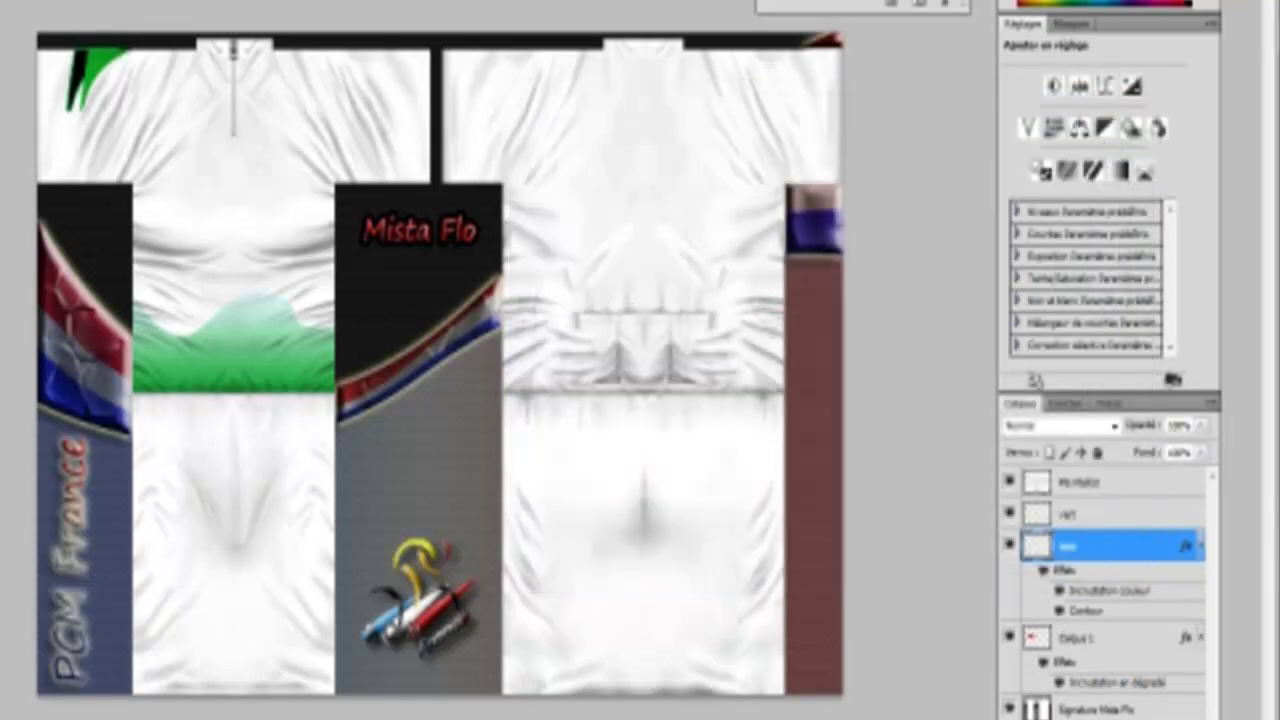
Step: Set the foreground color to black and make the vert layer active
left_click(2, 306)
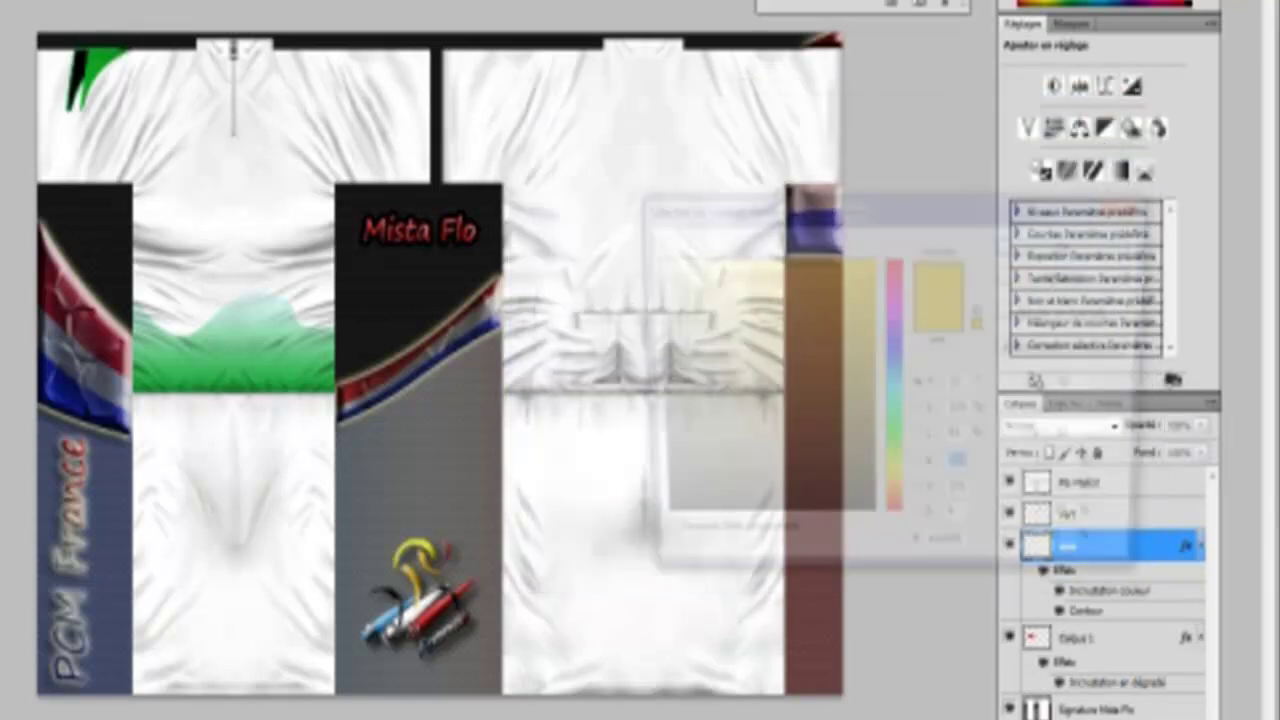
left_click_drag(655, 490, 638, 540)
left_click(1052, 240)
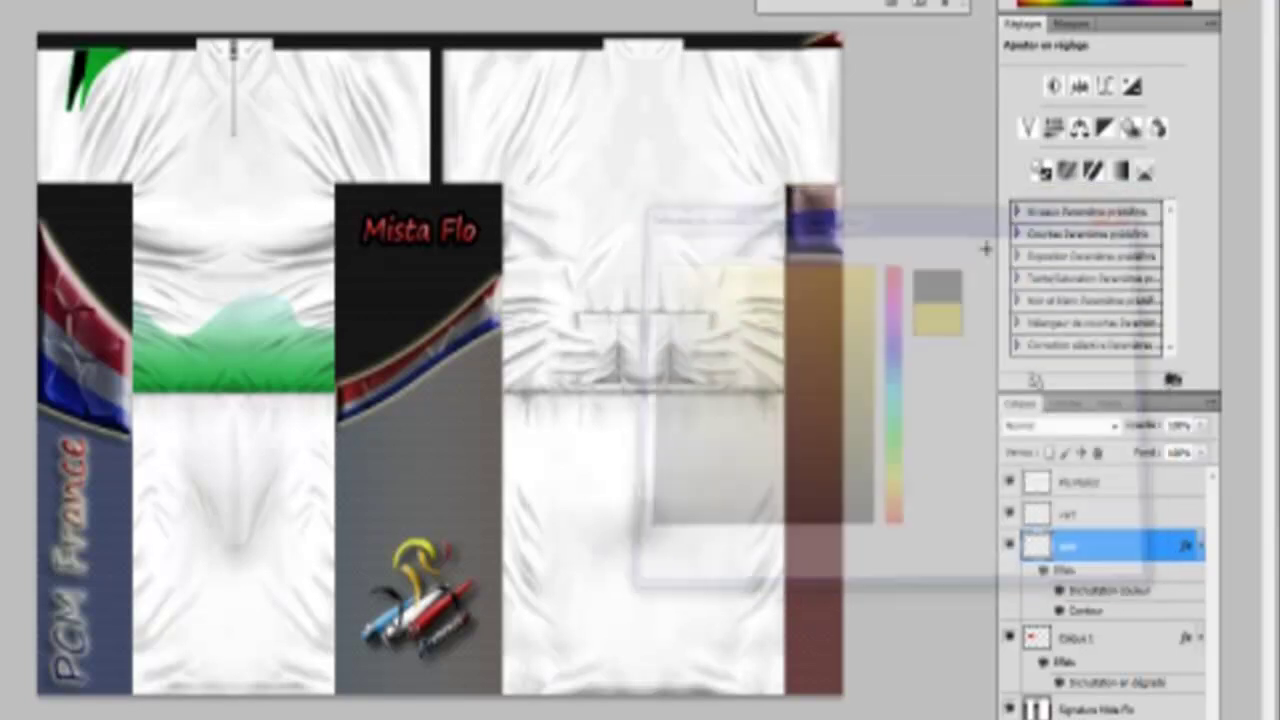
left_click(1158, 518)
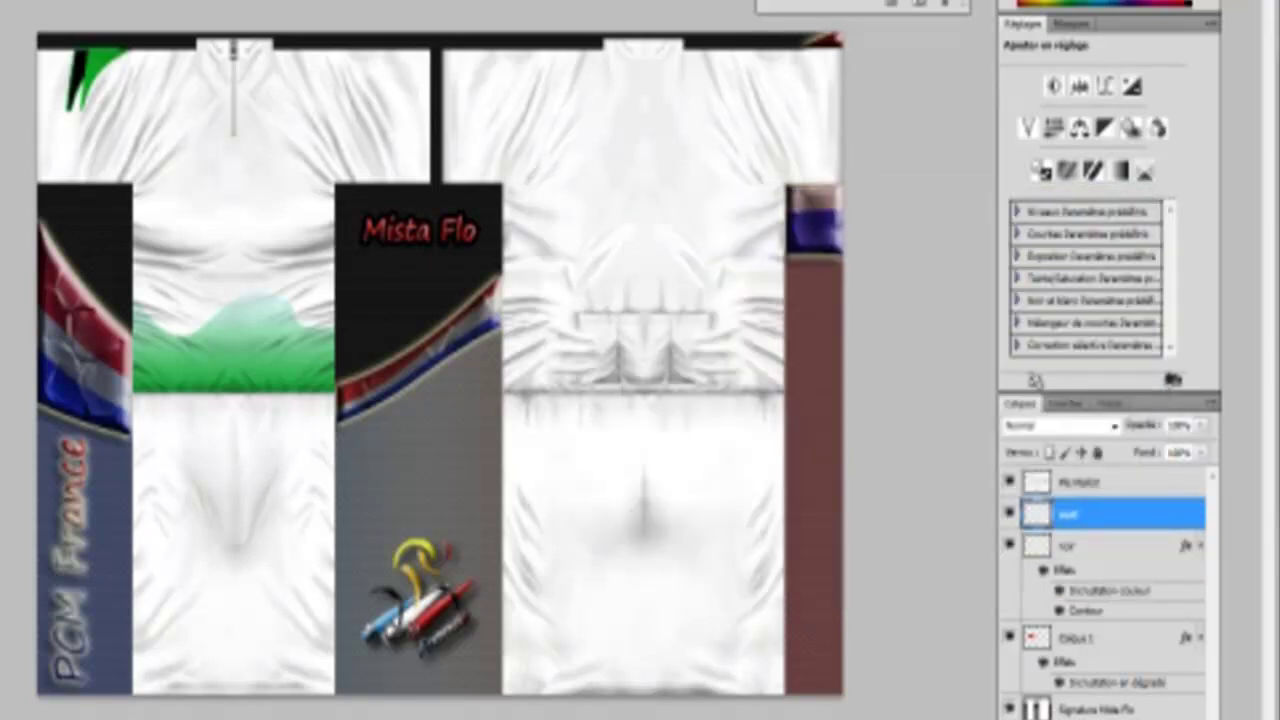
Step: Draw a black vertical band on a new layer along the outer edge of the front's left-hand sleeve
left_click(1160, 718)
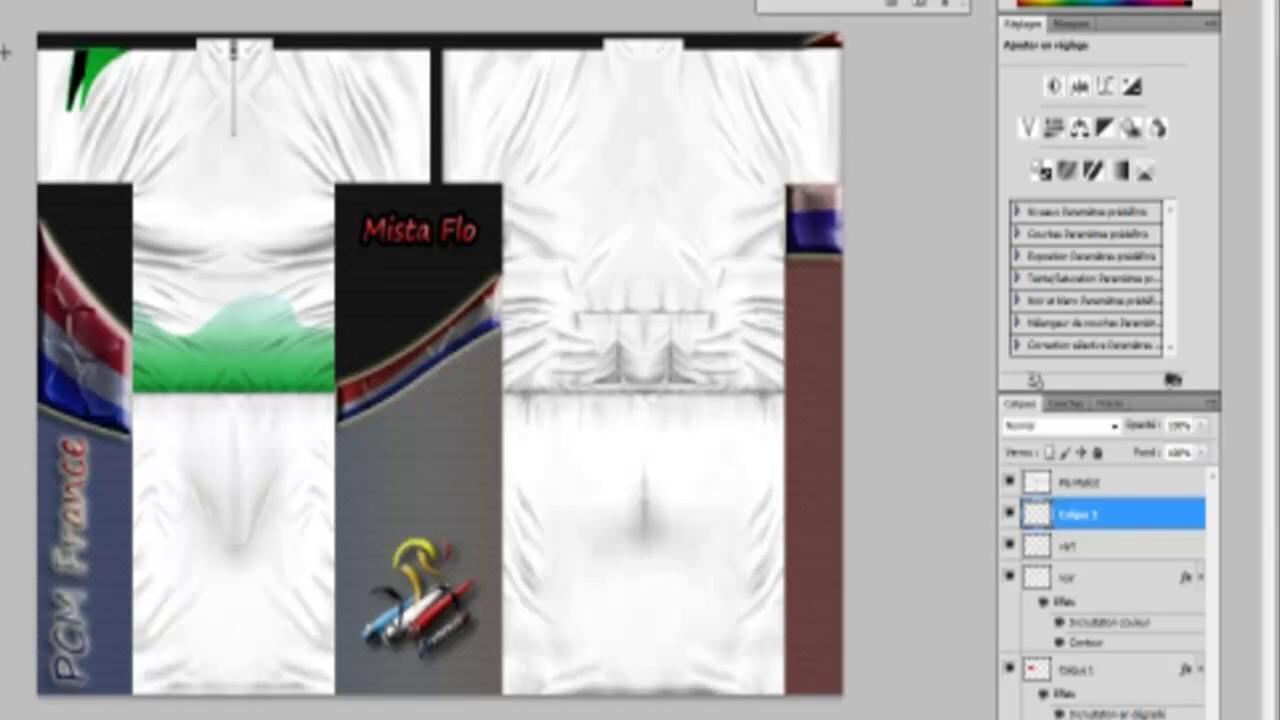
left_click_drag(4, 48, 58, 187)
key("ctrl+d")
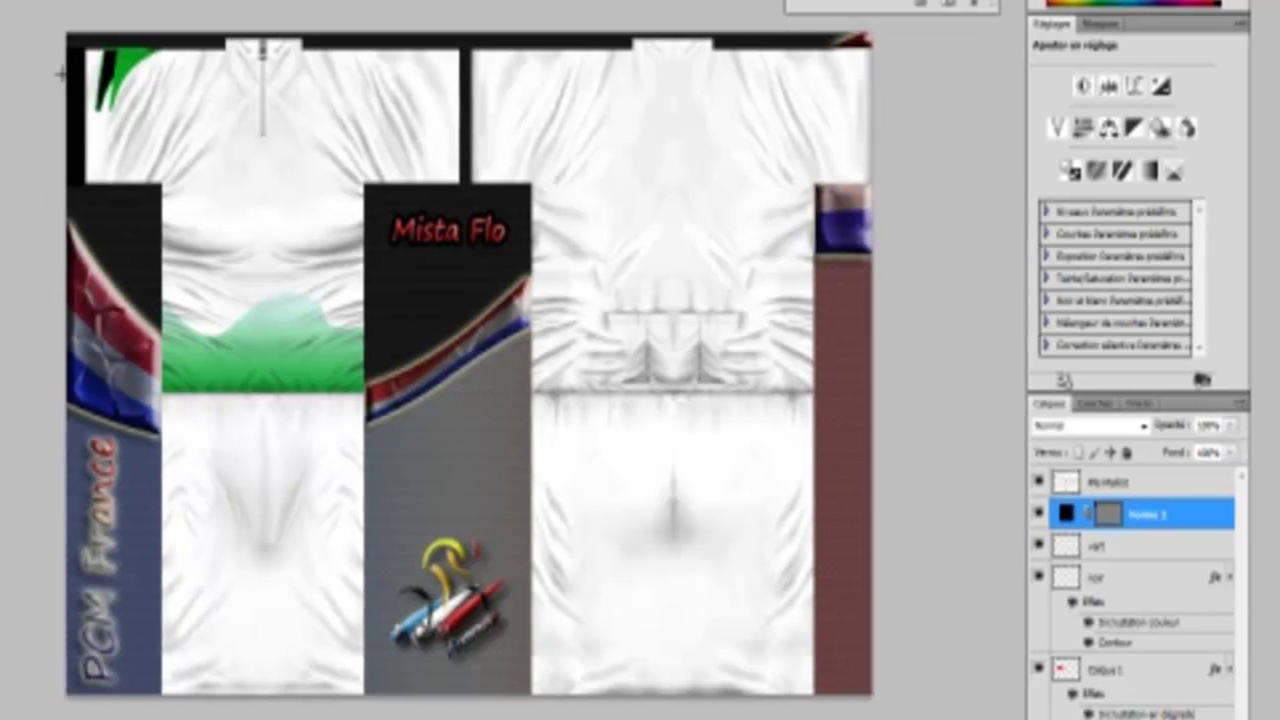
Step: Draw a narrow green vertical stripe over the black band and merge the two shapes into one layer
left_click_drag(71, 39, 73, 198)
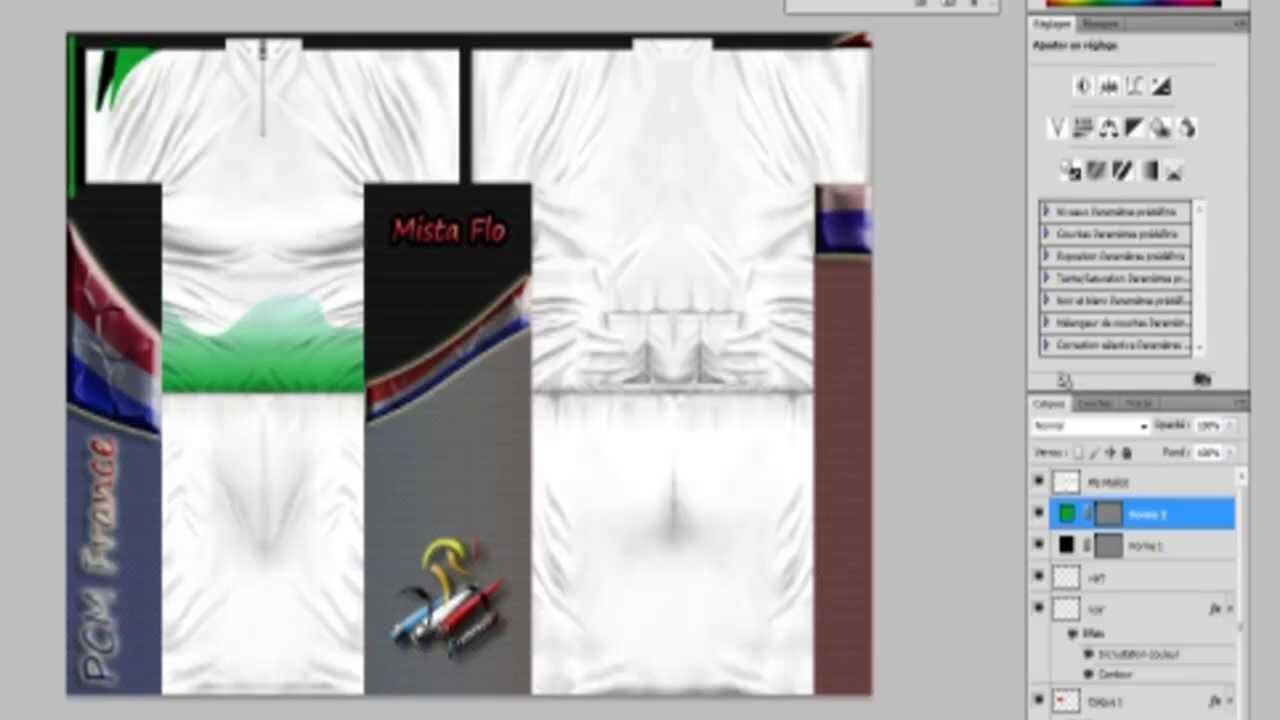
right_click(1167, 557)
left_click(1180, 509)
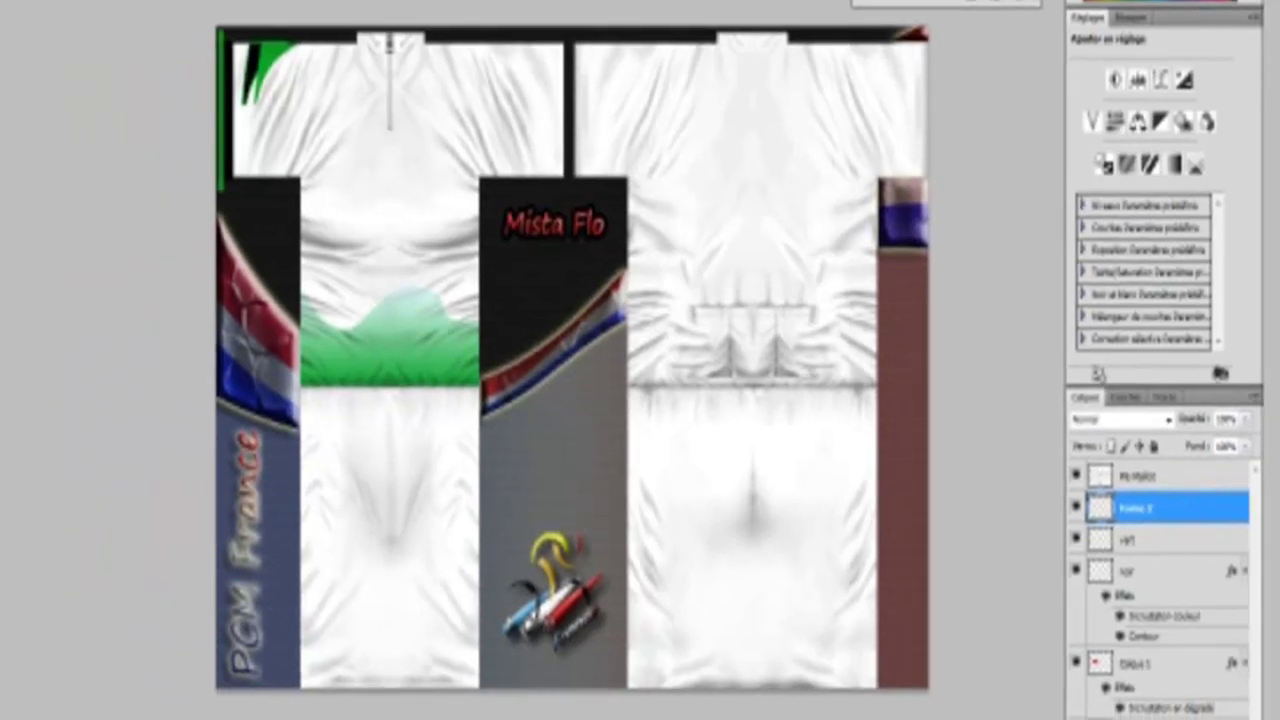
Step: Trim the black and green band where it extends above and below the front sleeve, and clear the selection
key("ctrl+plus")
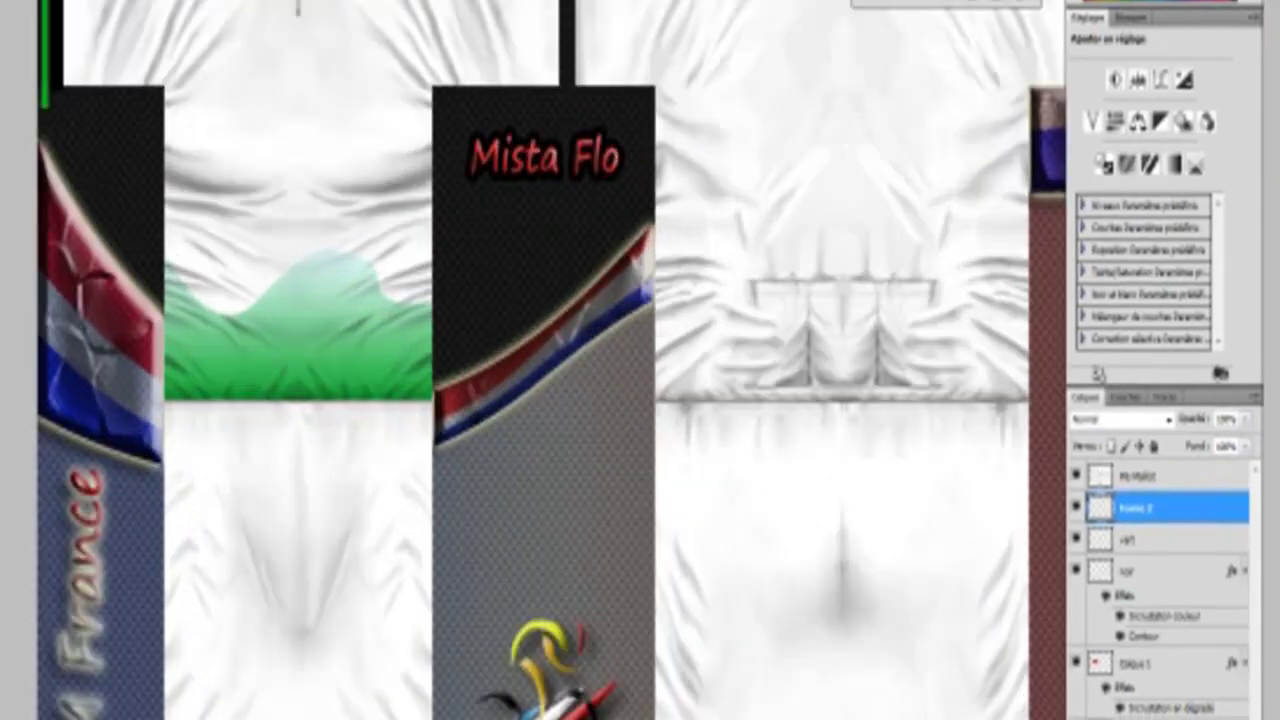
scroll(550, 360, "up", 3)
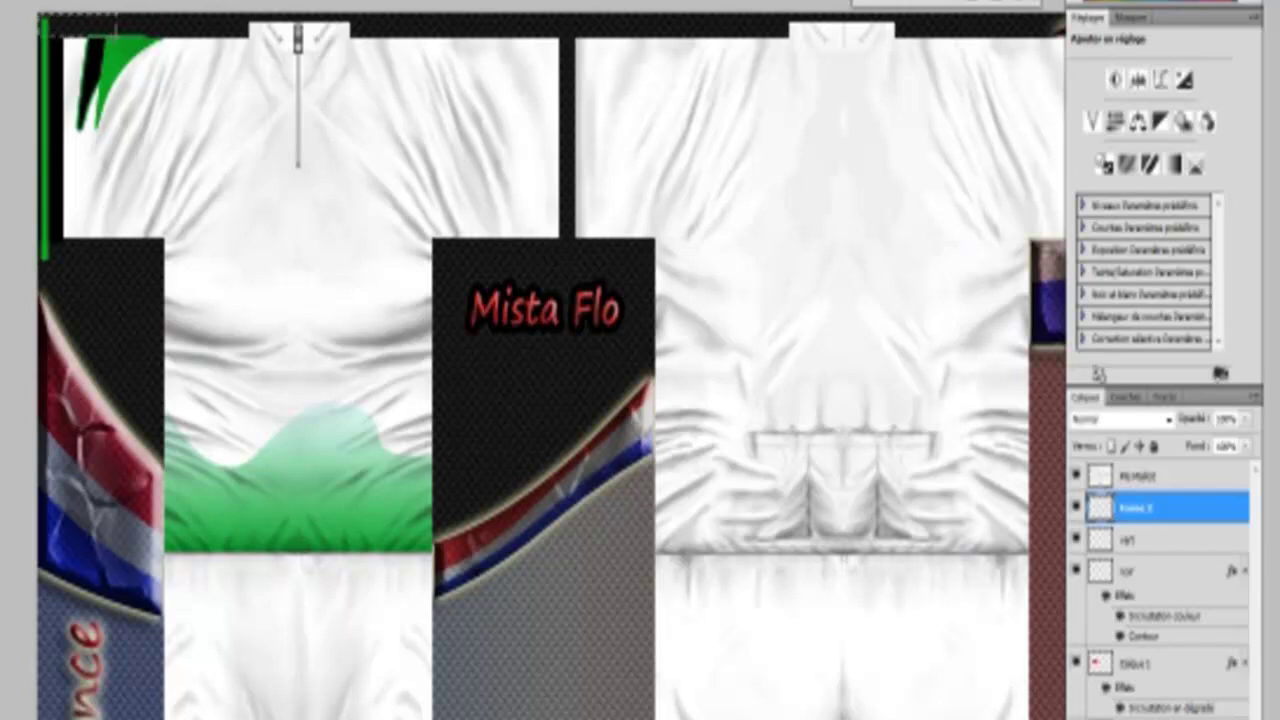
left_click_drag(93, 277, 17, 239)
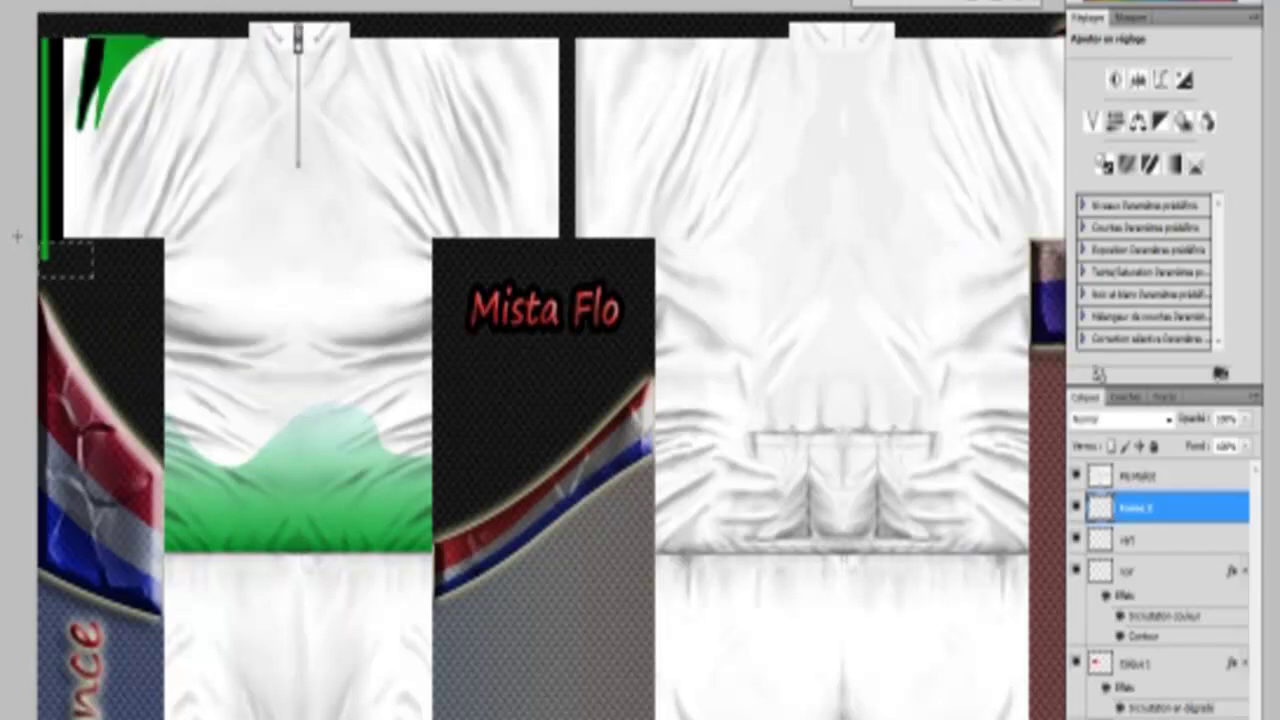
key("Delete")
right_click(58, 256)
left_click(76, 267)
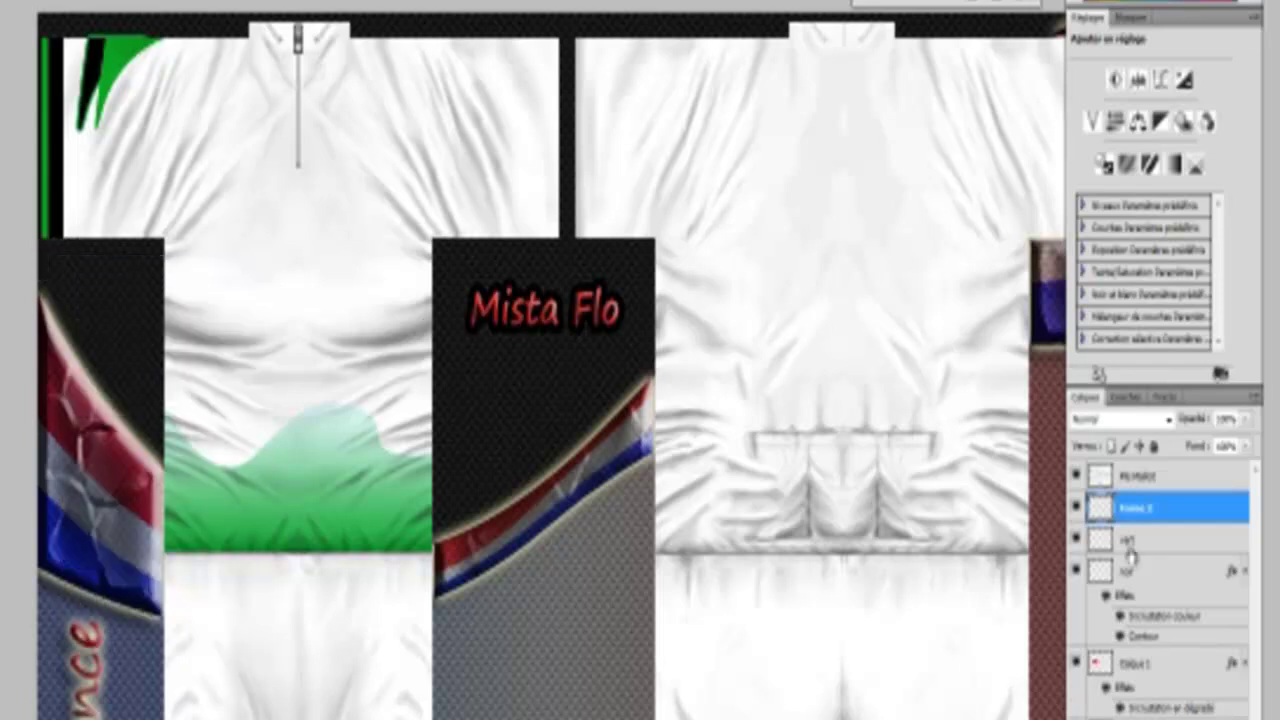
Step: Duplicate the layer holding the black and green sleeve band
right_click(1120, 508)
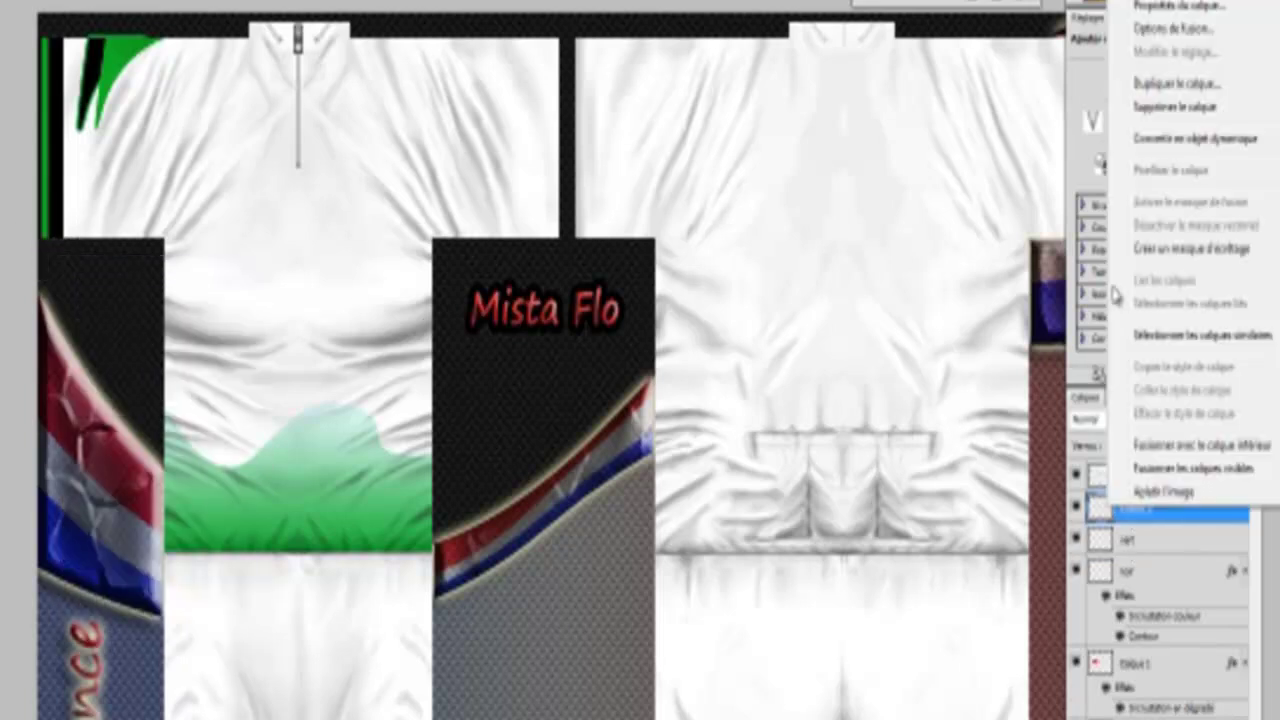
left_click(1180, 84)
left_click(604, 109)
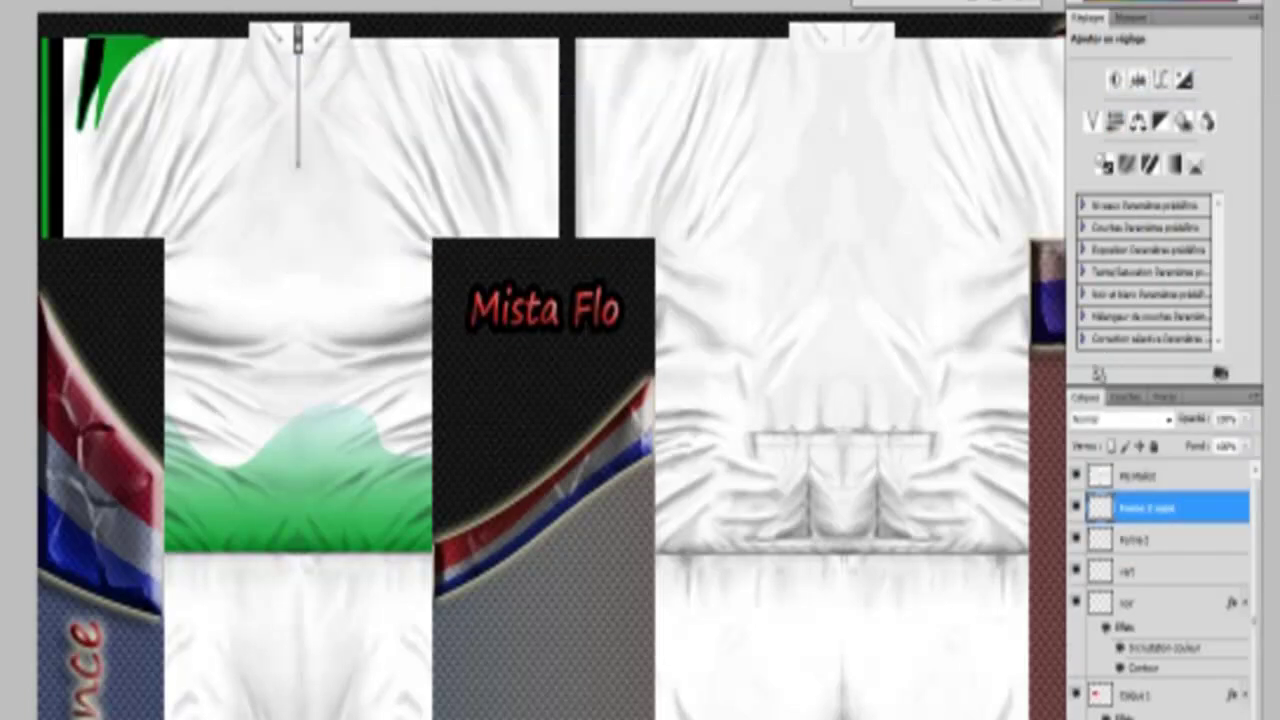
Step: Rename the original sleeve band layer to manche gauche and its copy to manche droite
double_click(1133, 540)
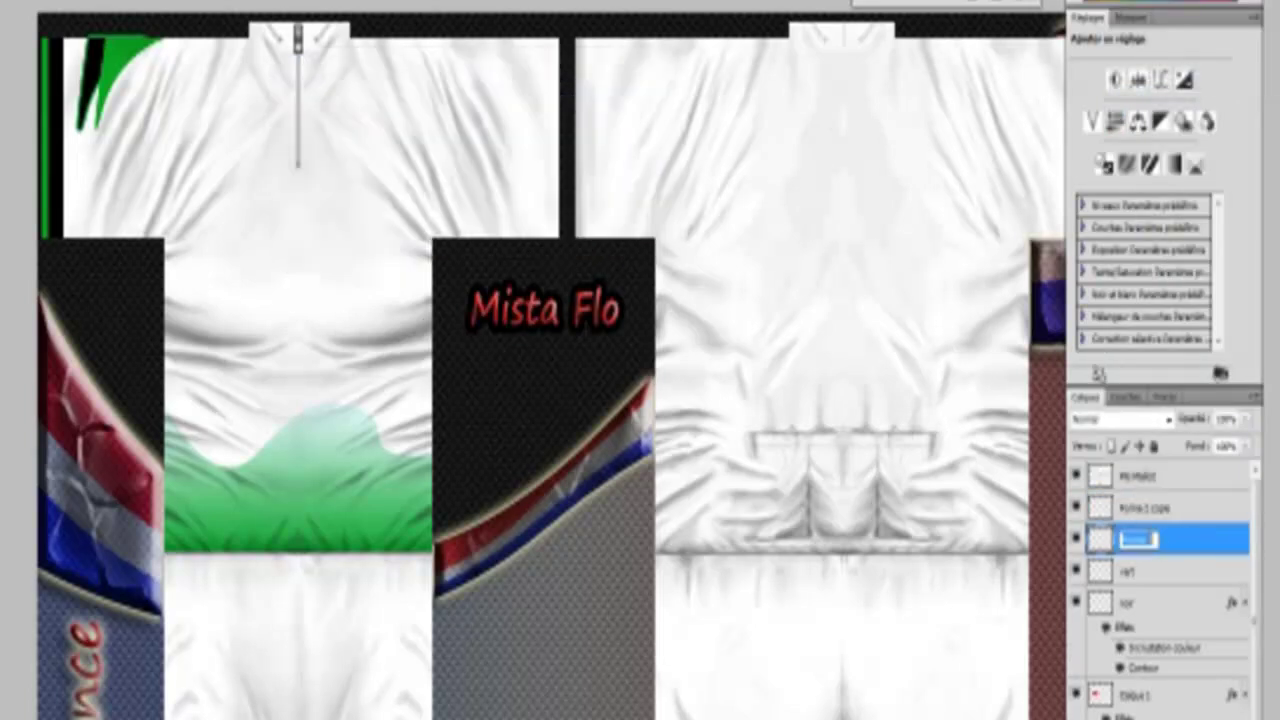
type("blanche gauche")
key("Return")
double_click(1141, 508)
type("manche droite")
key("Return")
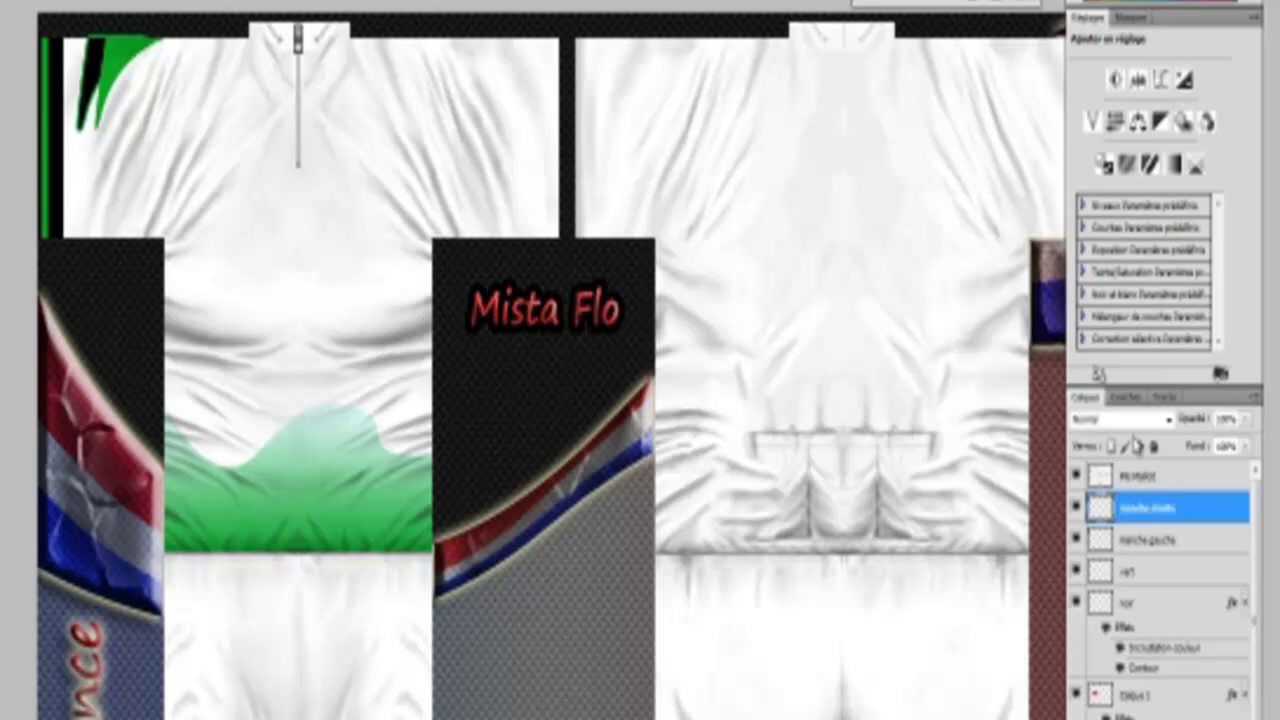
Step: Move the manche droite band onto the opposite front sleeve and delete its surplus black area beside the green stripe
left_click_drag(82, 80, 539, 88)
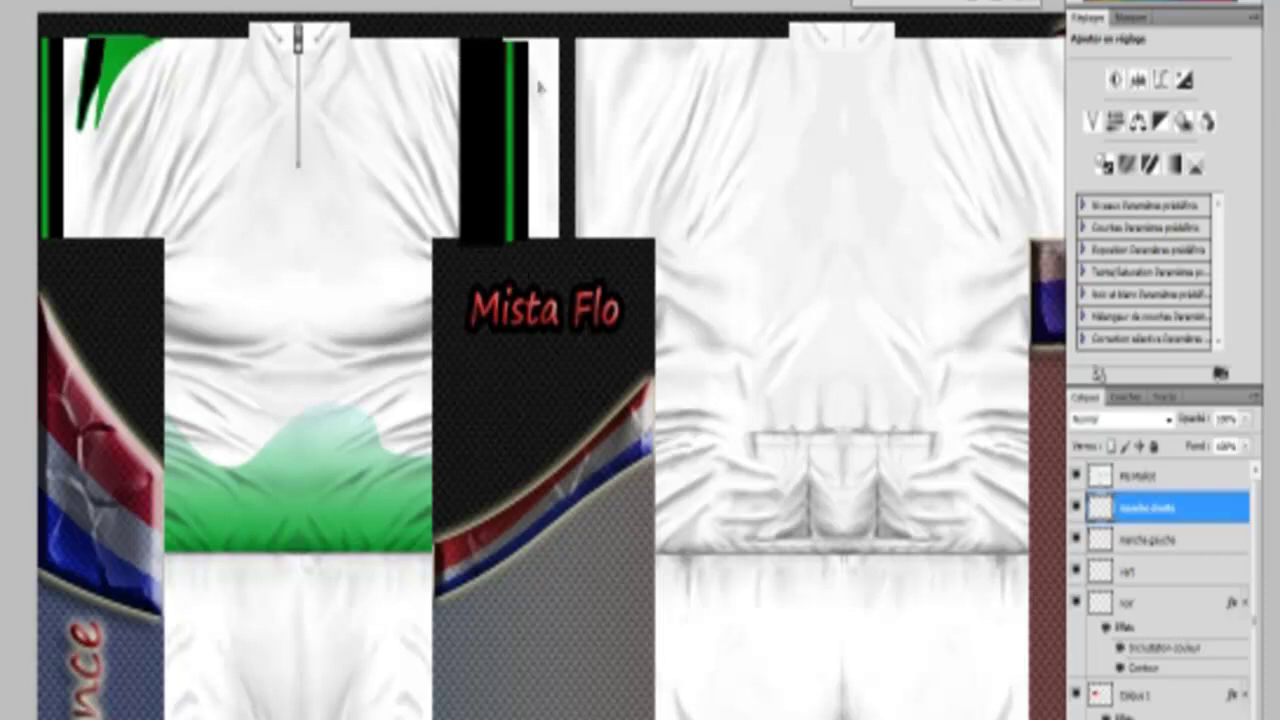
left_click_drag(539, 84, 541, 97)
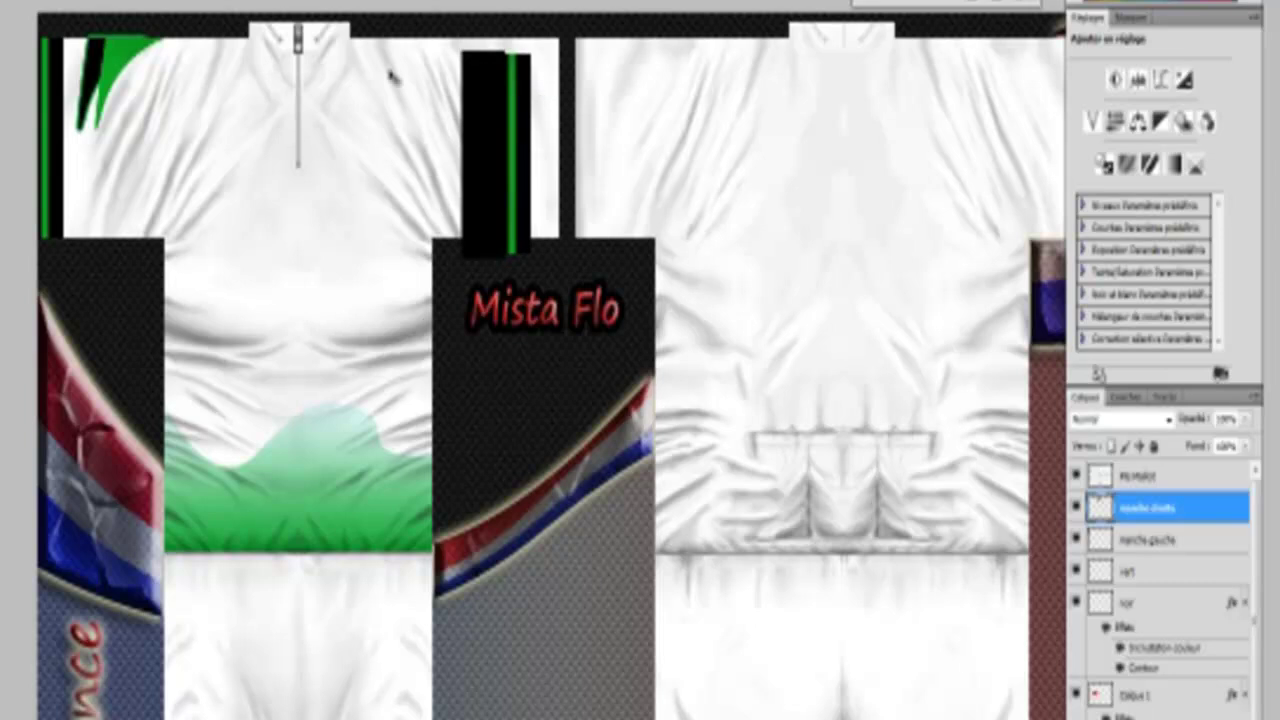
left_click_drag(392, 32, 502, 284)
right_click(471, 177)
key("Escape")
key("Delete")
key("ctrl+d")
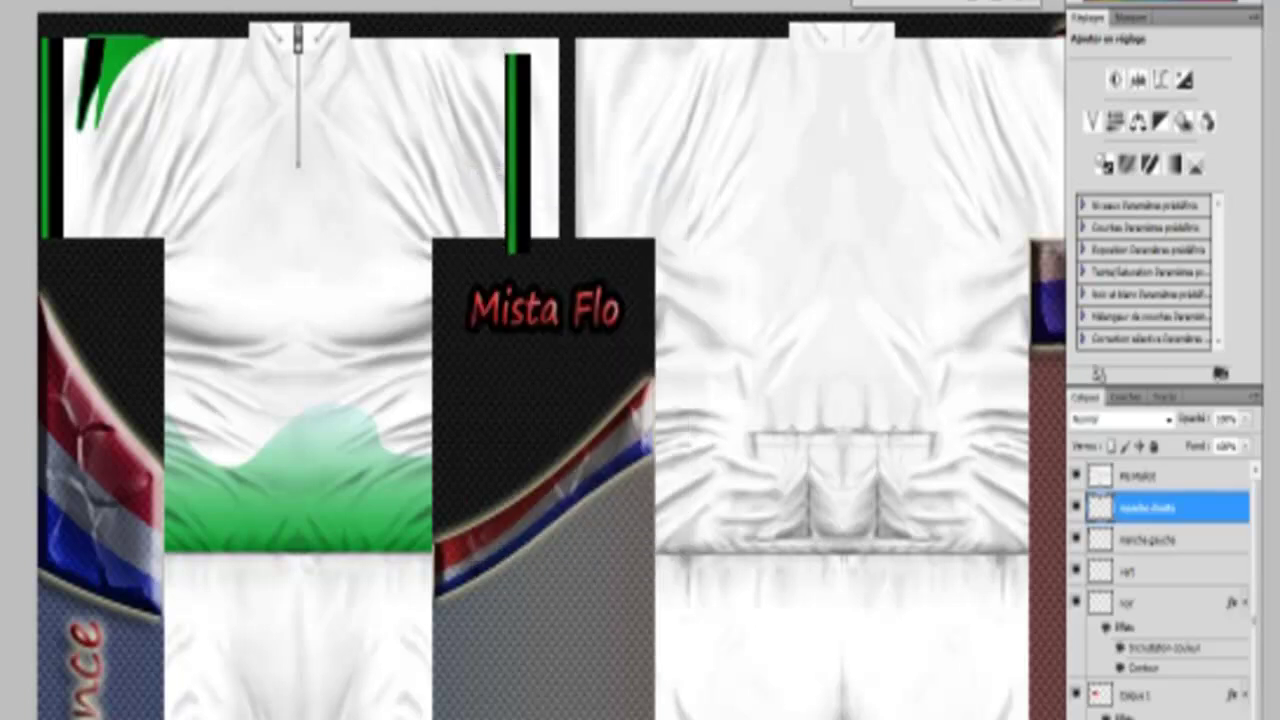
Step: Flip the manche droite band horizontally
left_click(2, 2)
mouse_move(38, 198)
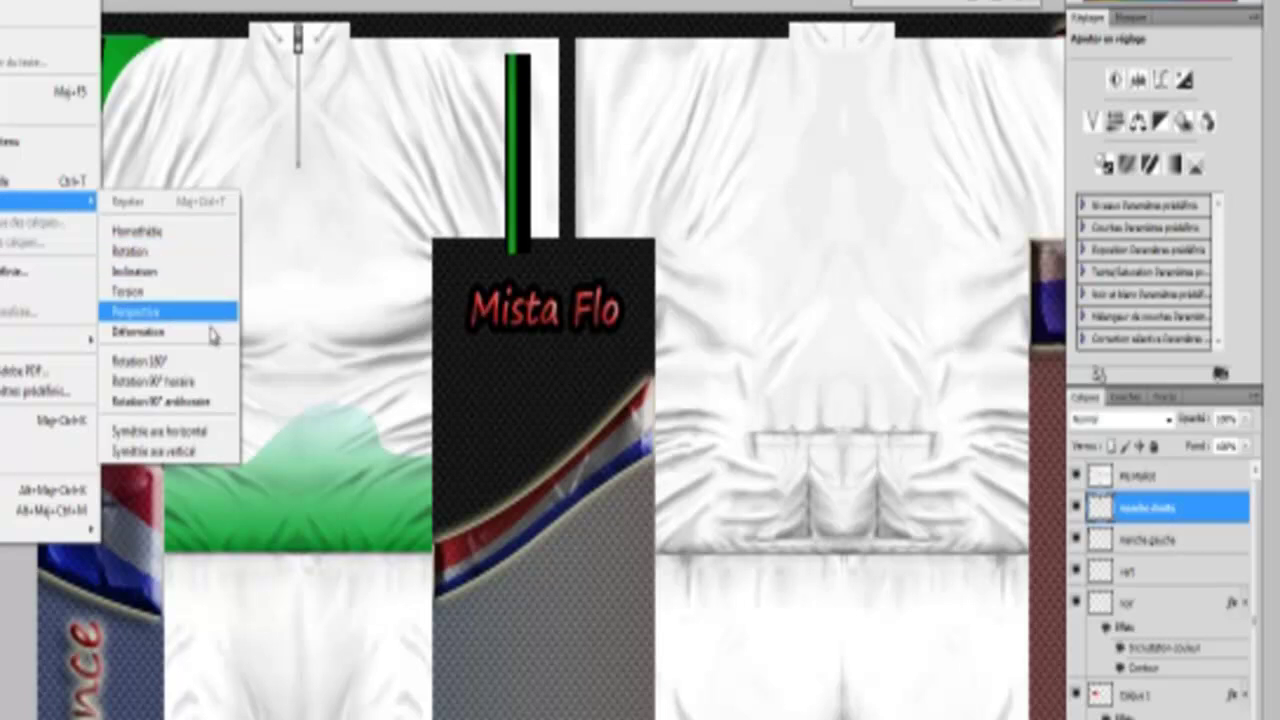
left_click(222, 432)
Step: Nudge the manche droite band up and outward until it lines up with the front sleeve's outer edge
key("Right")
key("Right")
key("Right")
key("Up")
key("Up")
key("Up")
key("Up")
key("Up")
key("Up")
key("Up")
key("Up")
key("Up")
key("Up")
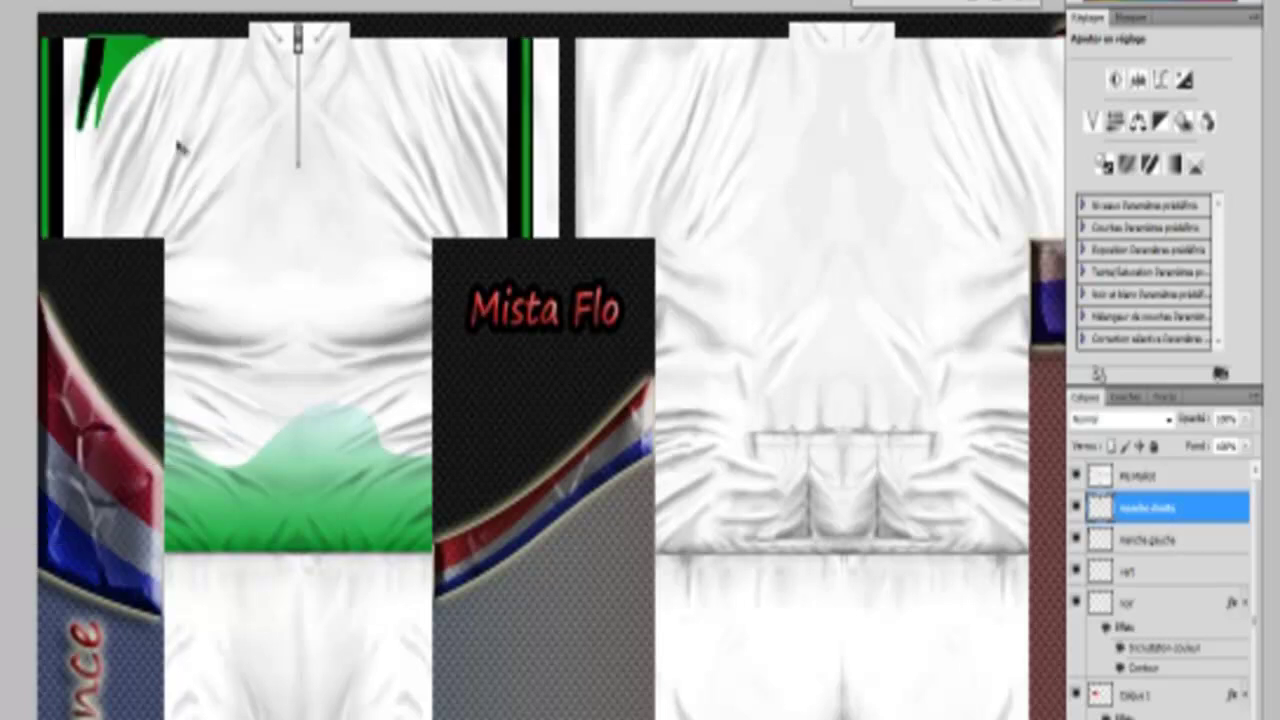
key("Right")
key("Right")
key("Right")
key("Right")
key("Right")
key("Right")
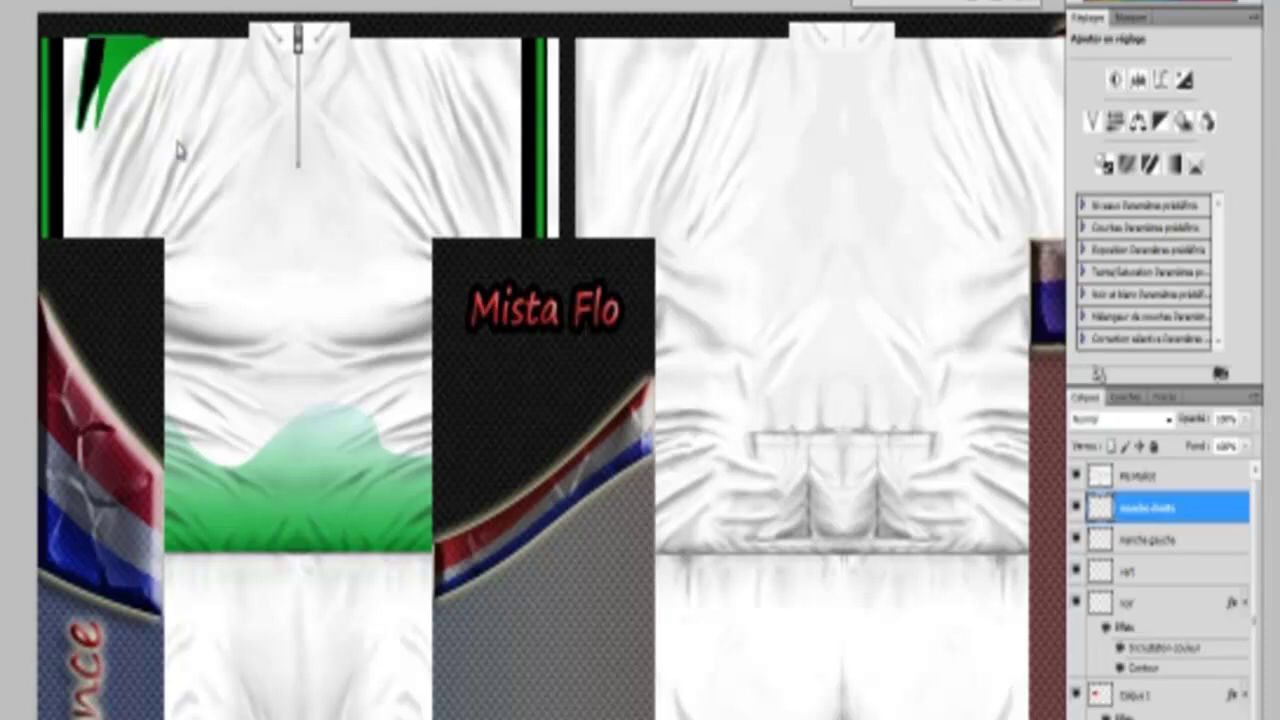
key("Right")
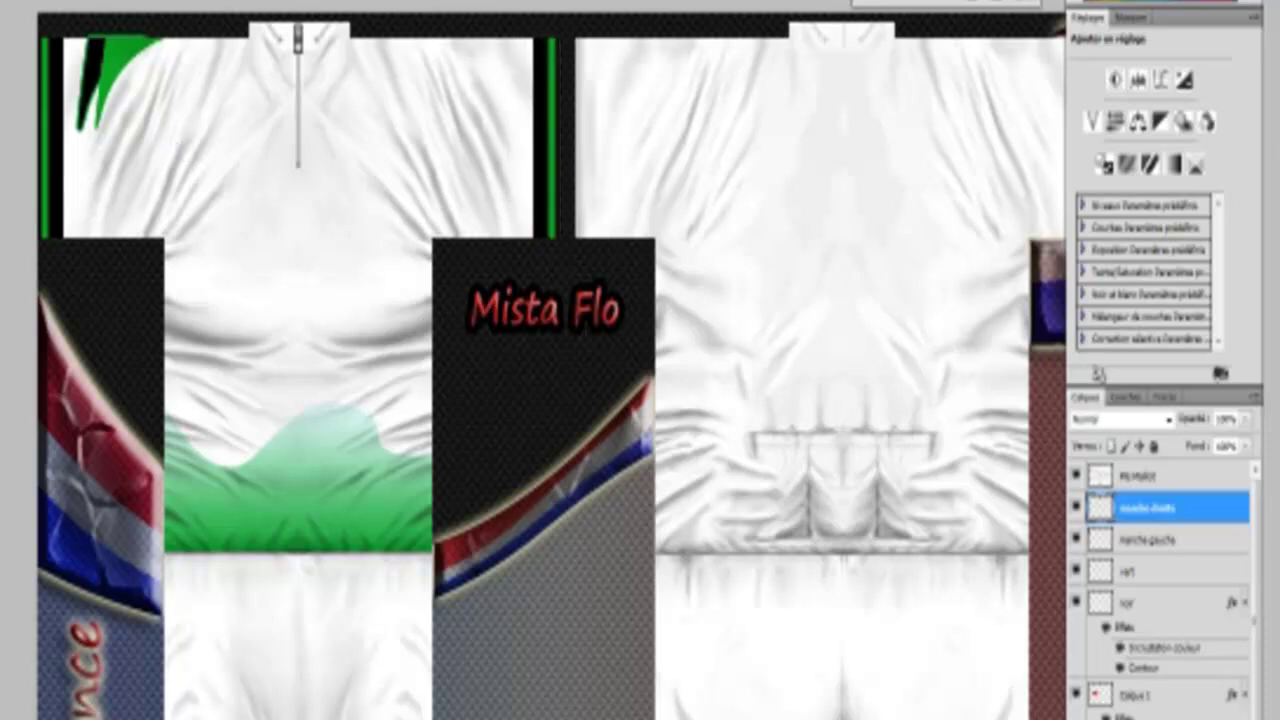
key("ctrl+minus")
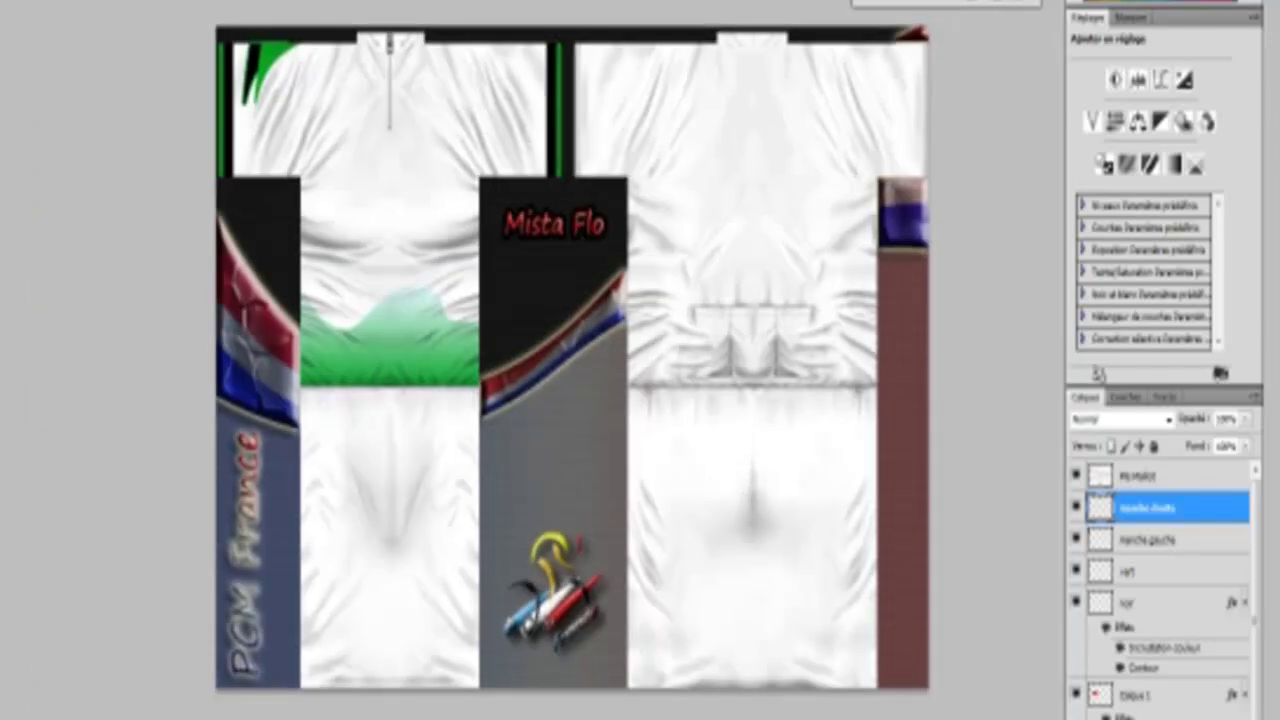
Step: Merge the vert and noir layers of the shoulder design into a single layer
left_click(1162, 578)
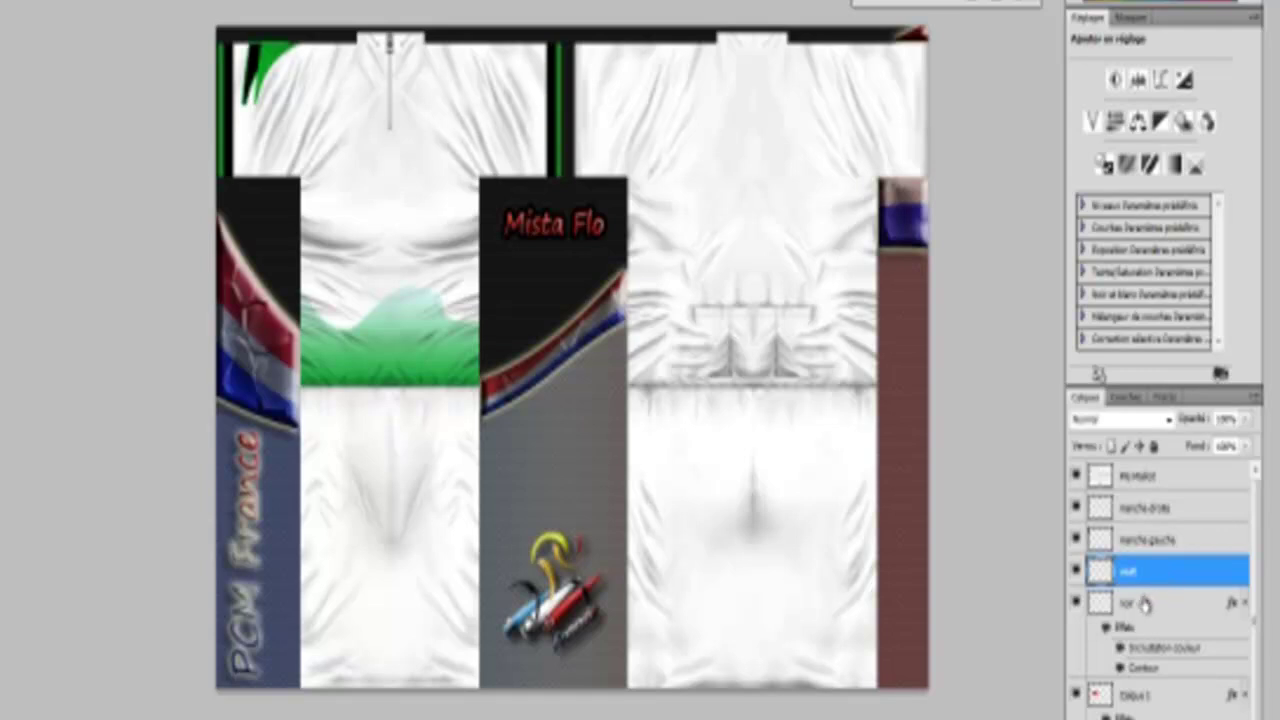
left_click(1154, 605, "shift")
right_click(1152, 605)
left_click(1145, 540)
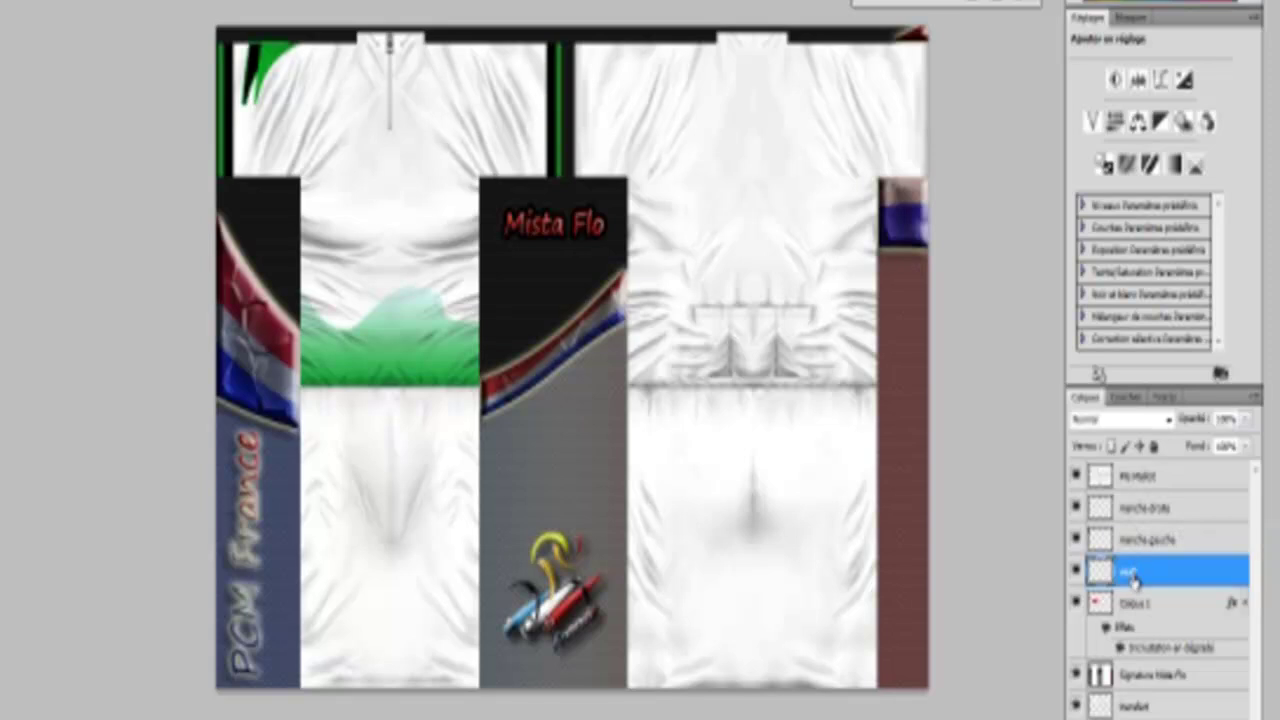
double_click(1133, 576)
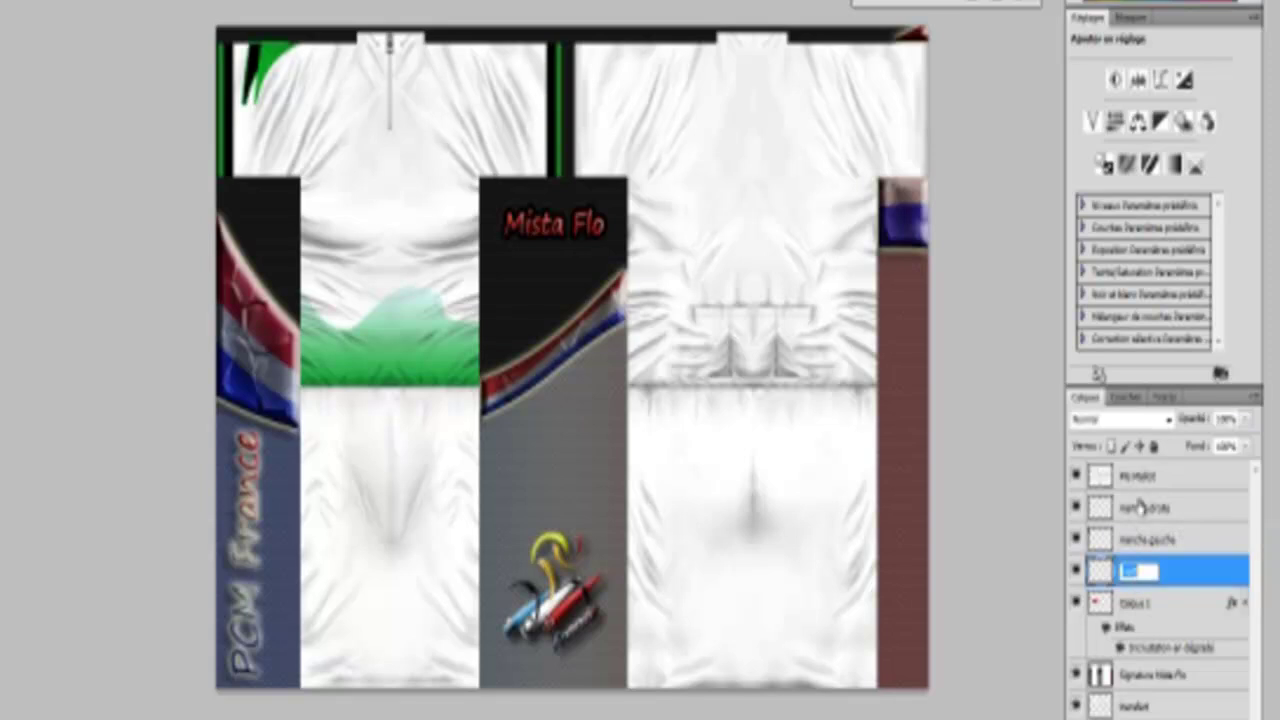
left_click(1154, 545)
double_click(1145, 573)
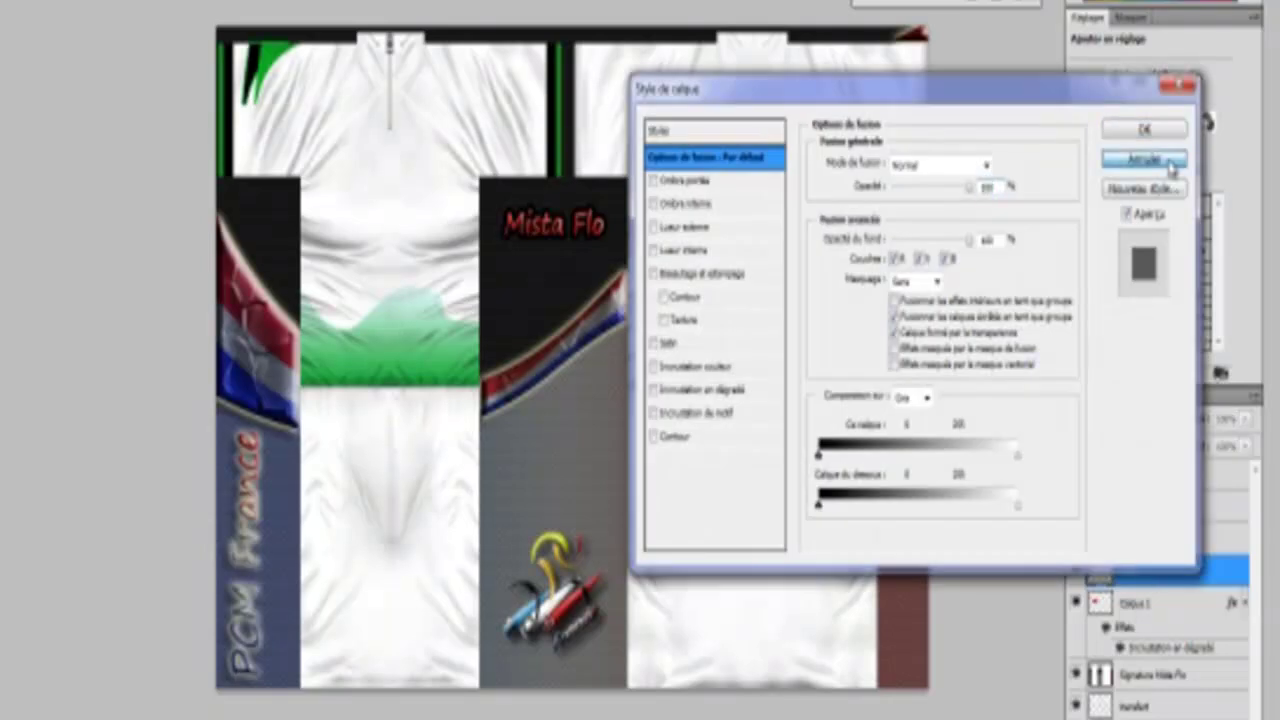
left_click(1165, 165)
Step: Duplicate the merged vert layer containing the green and black shoulder shape
right_click(1138, 578)
left_click(1180, 145)
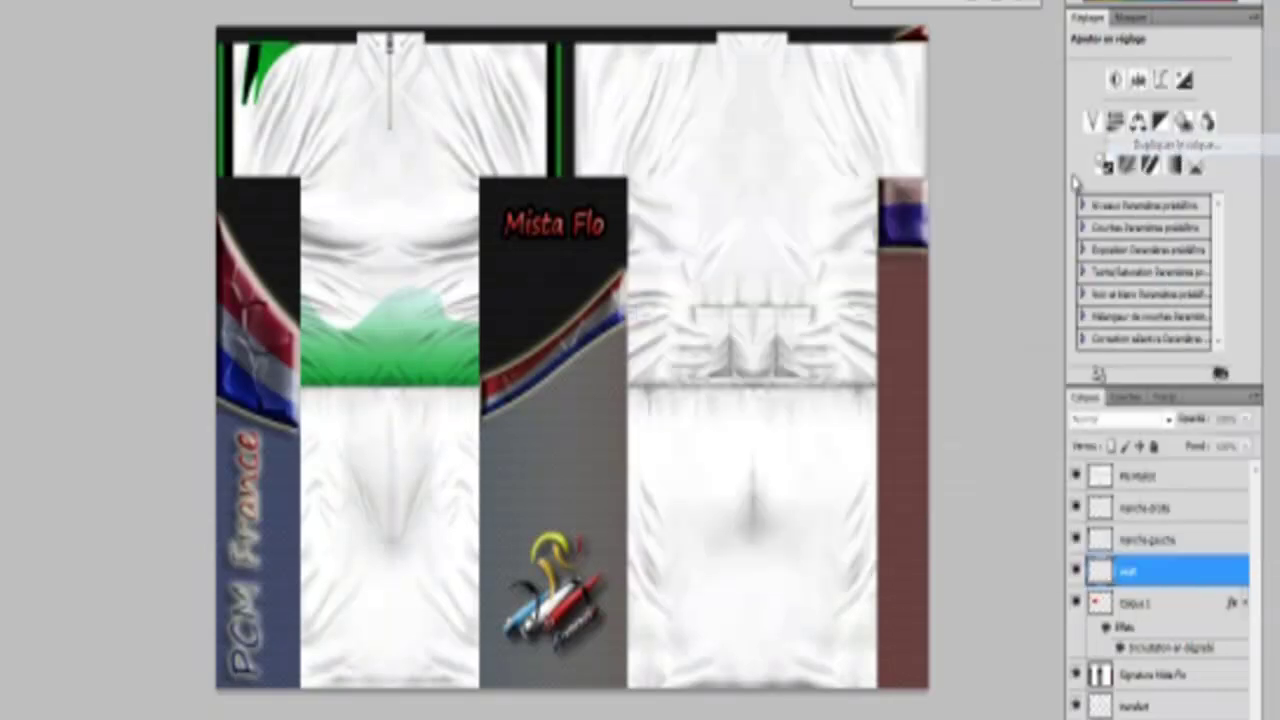
left_click(600, 114)
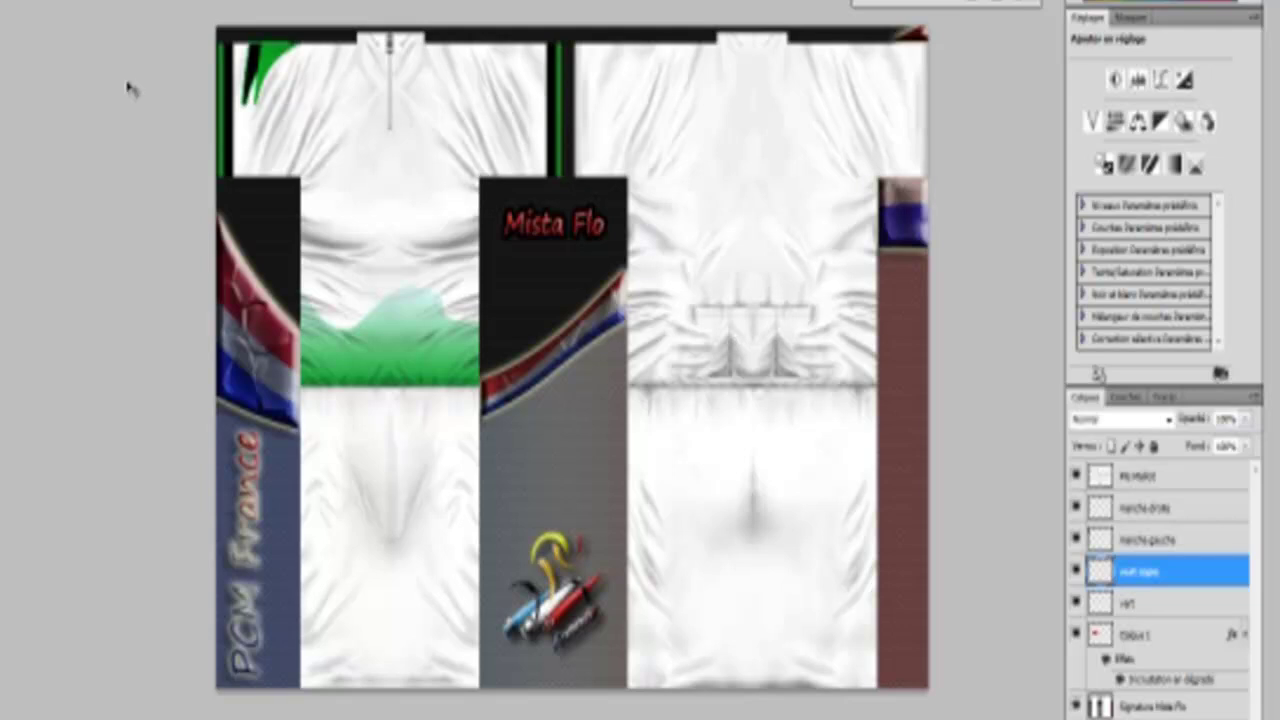
left_click(0, 2)
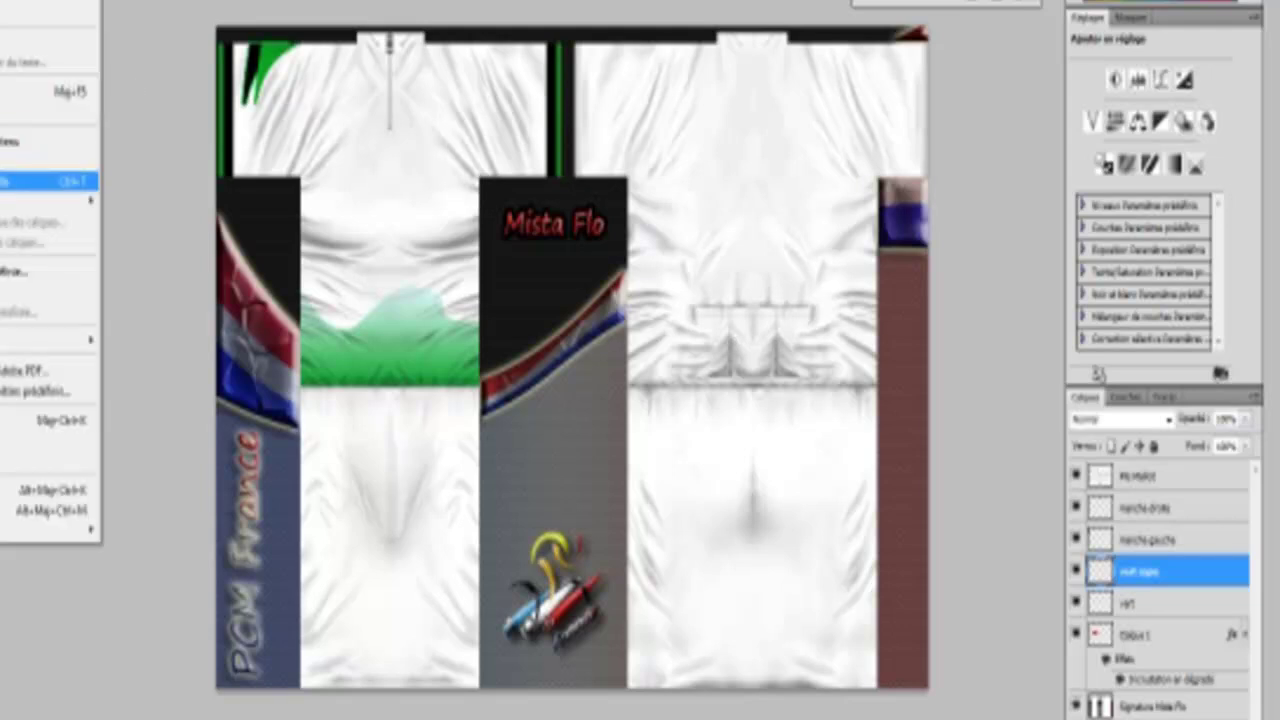
left_click(40, 181)
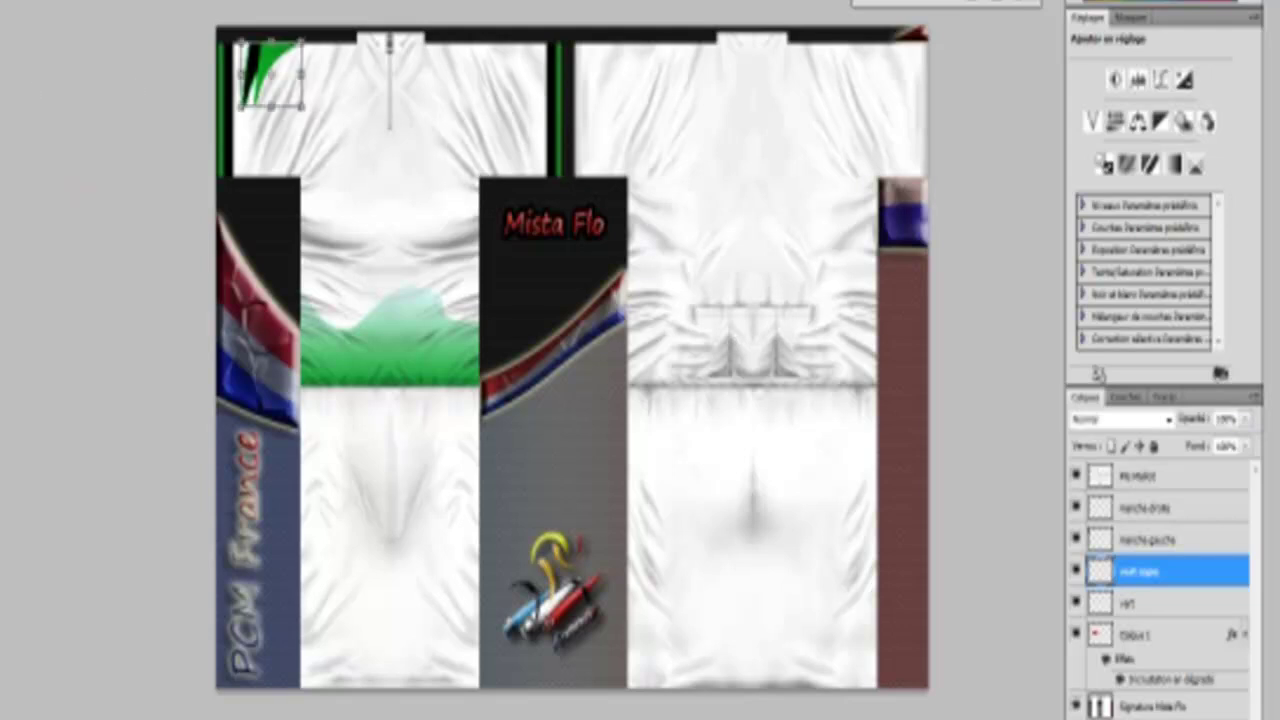
key("Return")
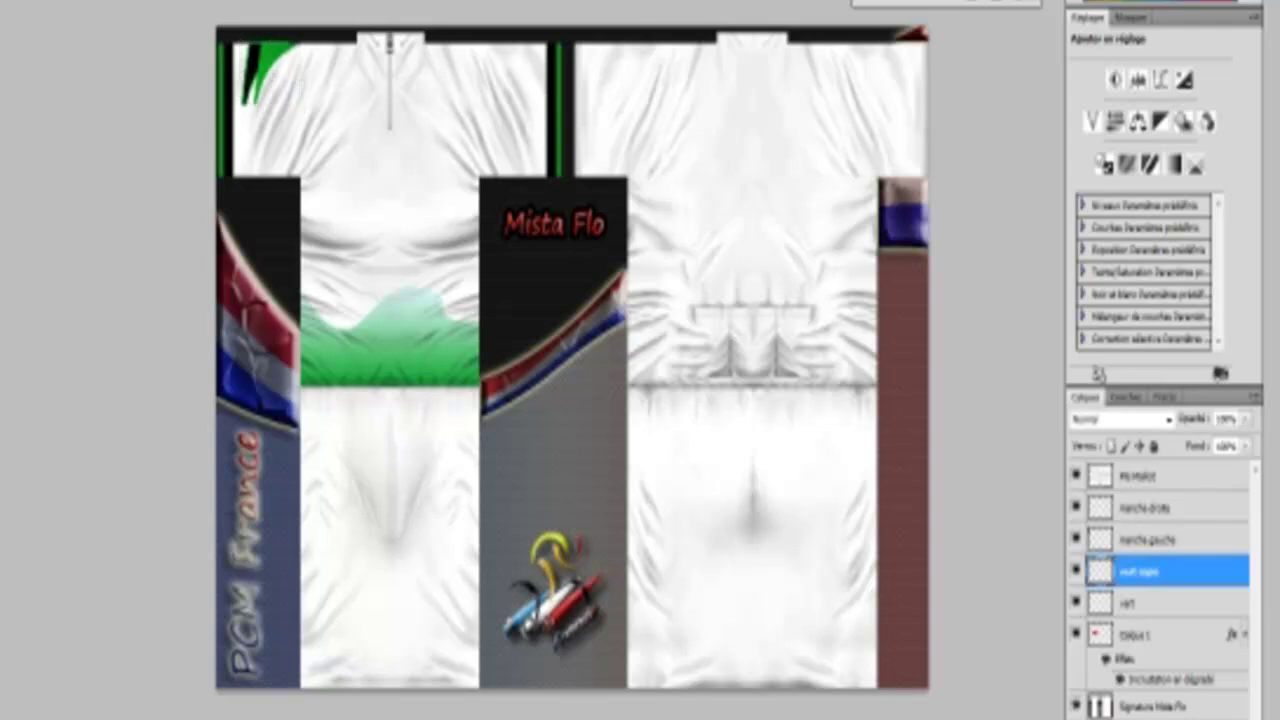
Step: Flip the vert copy horizontally and move it to the opposite front shoulder, mirroring the original shape
left_click(40, 0)
mouse_move(50, 201)
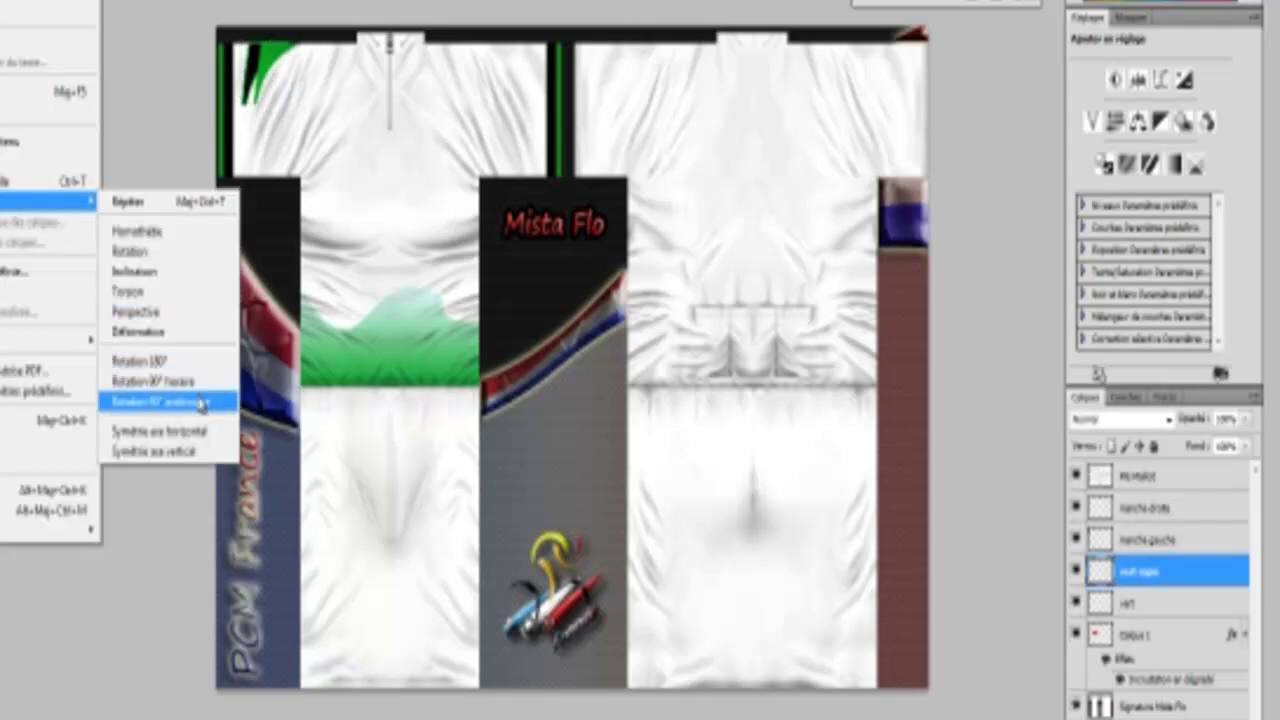
left_click(193, 431)
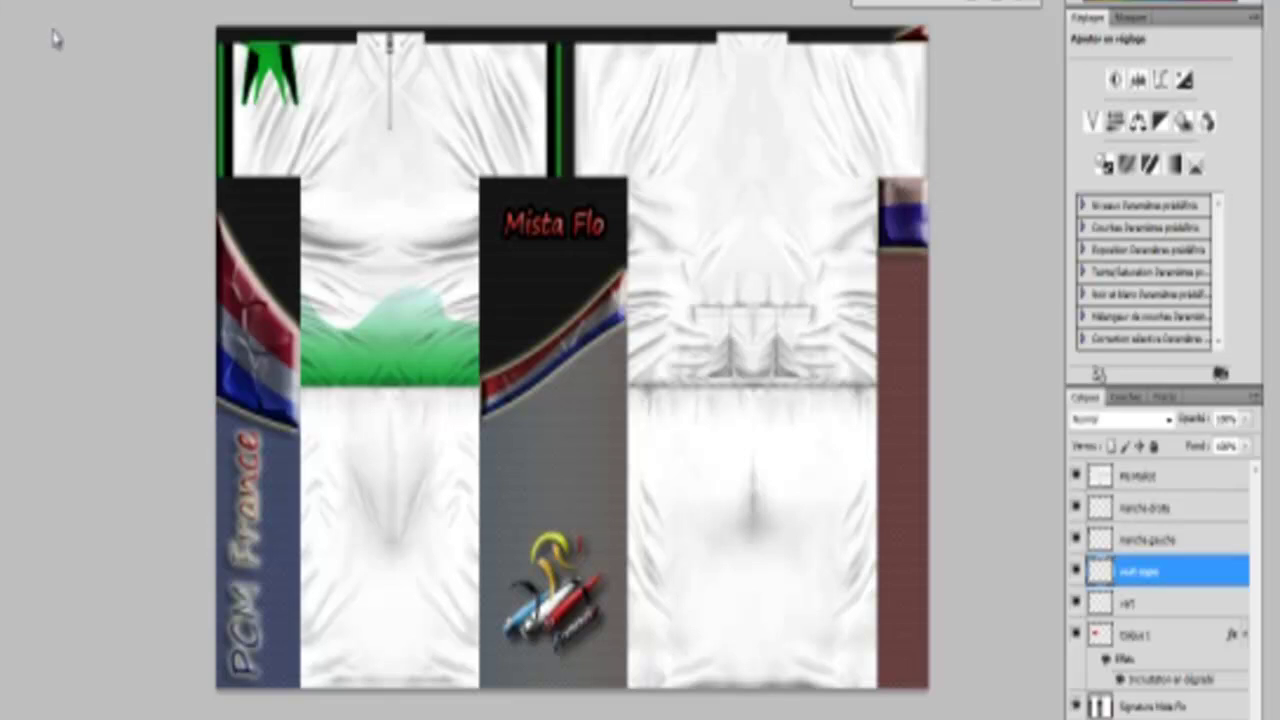
left_click_drag(55, 38, 272, 34)
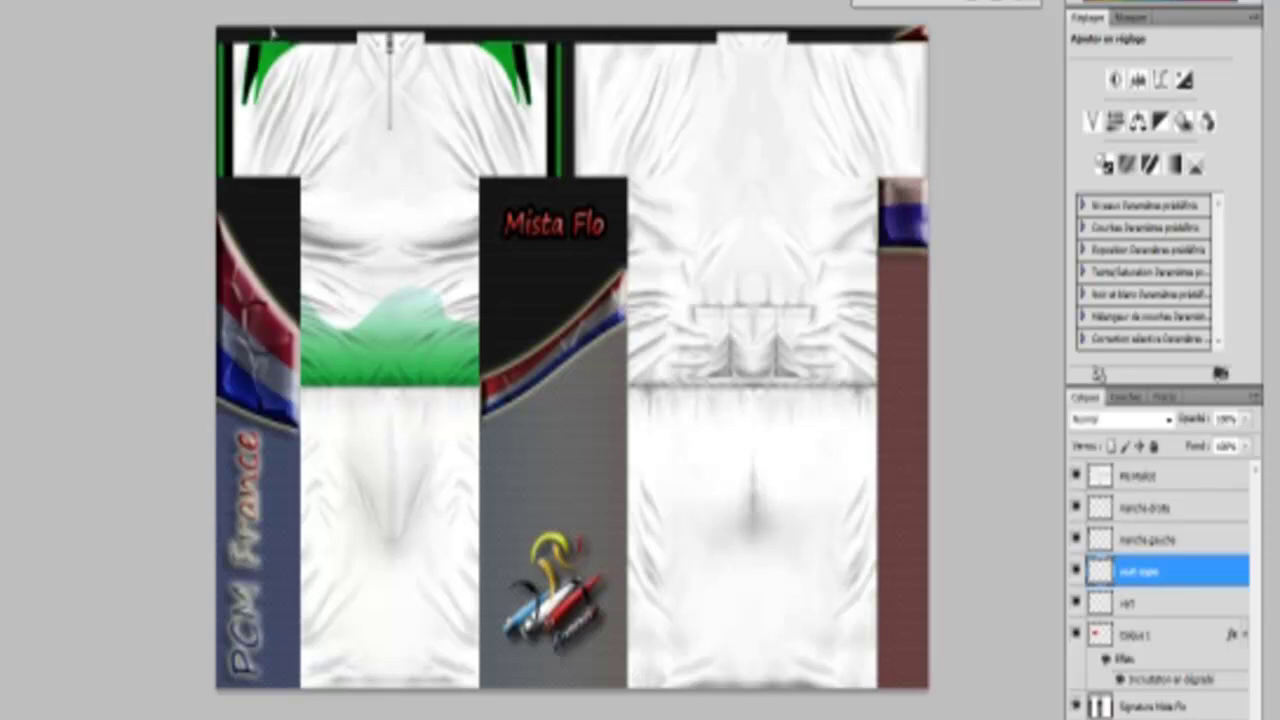
left_click_drag(270, 30, 274, 33)
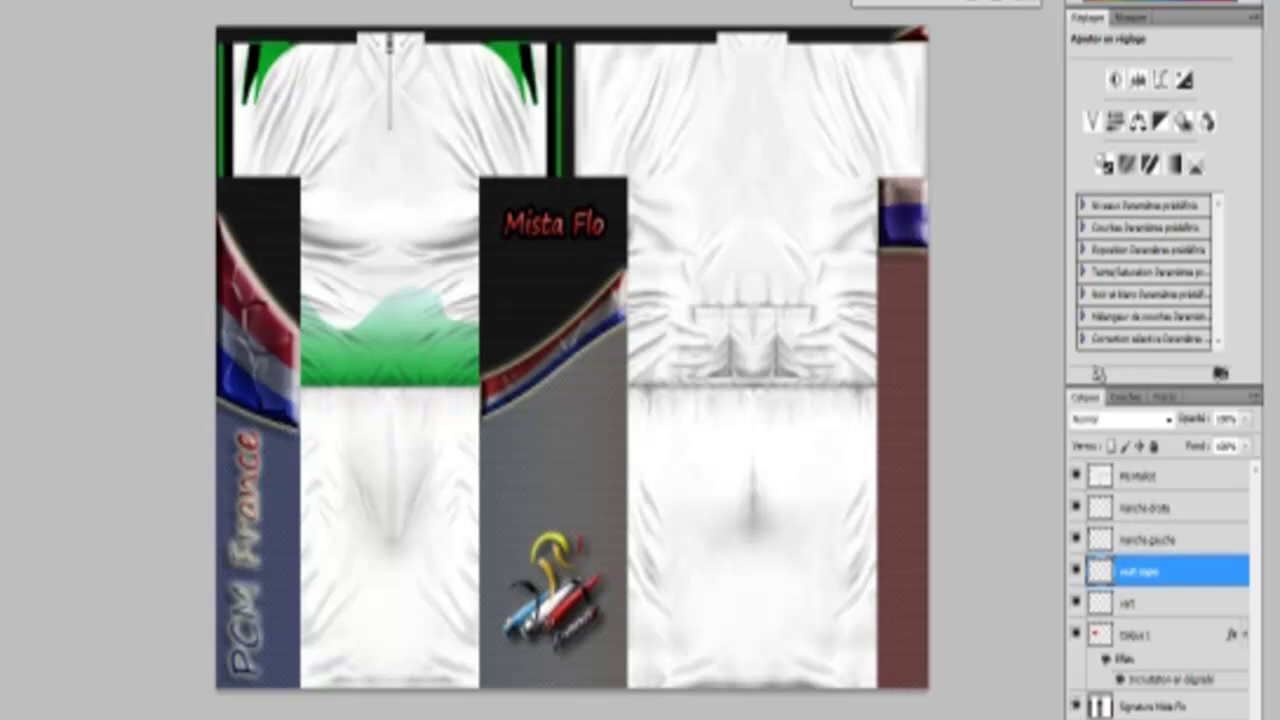
Step: Delete the layer with the green gradient wave at the bottom of the jersey's front
left_click(1133, 632)
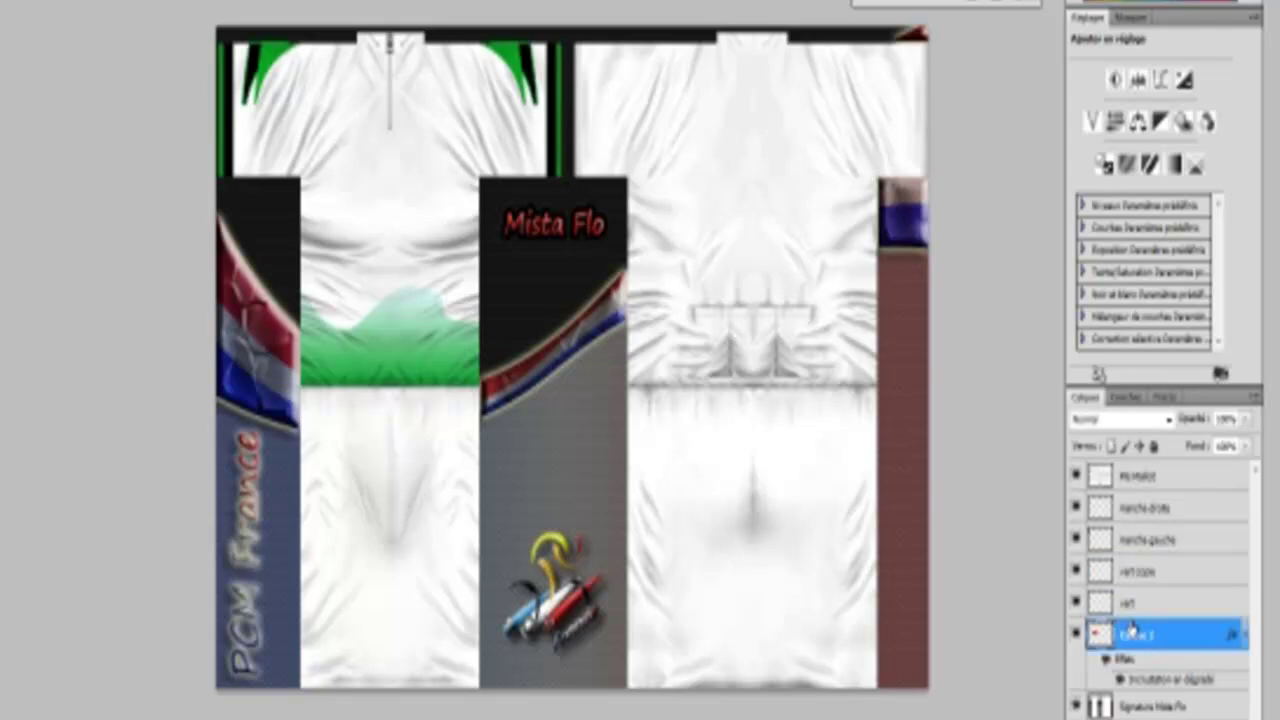
key("Delete")
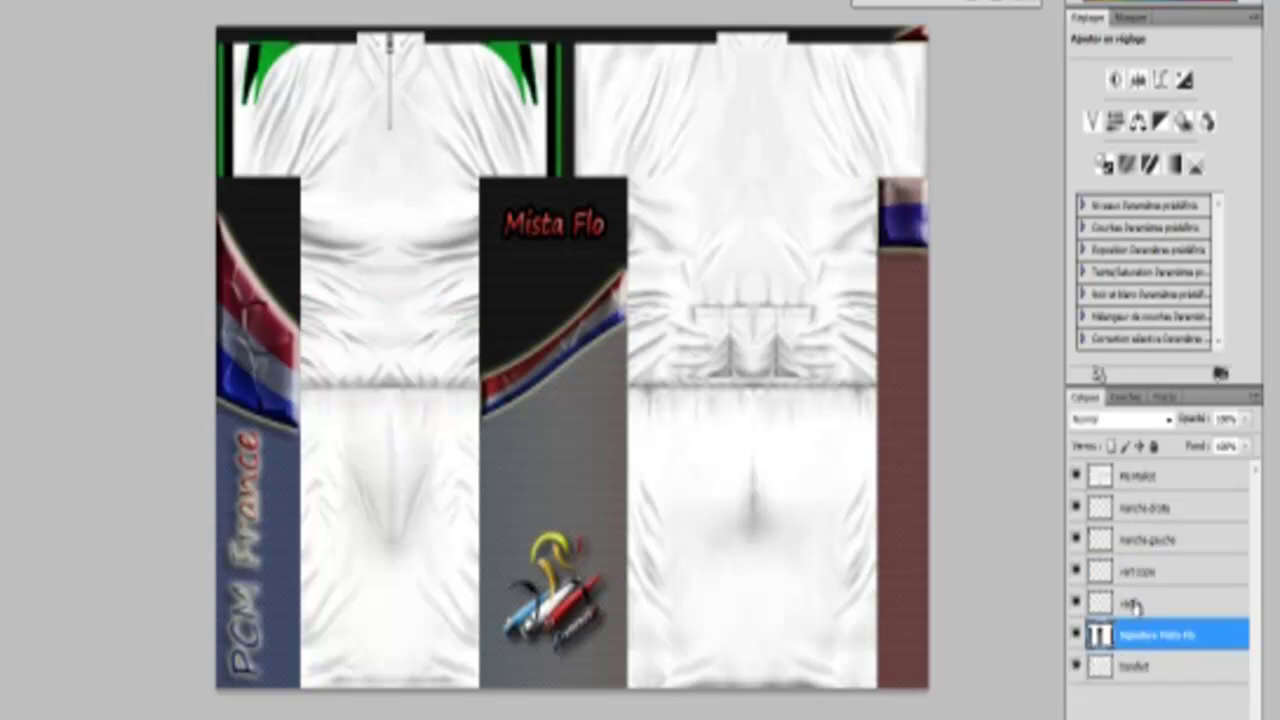
Step: On a new layer above manche droite, outline a closed curved crescent across the jersey's front chest with the Pen tool
left_click(1148, 509)
key("ctrl+alt+shift+n")
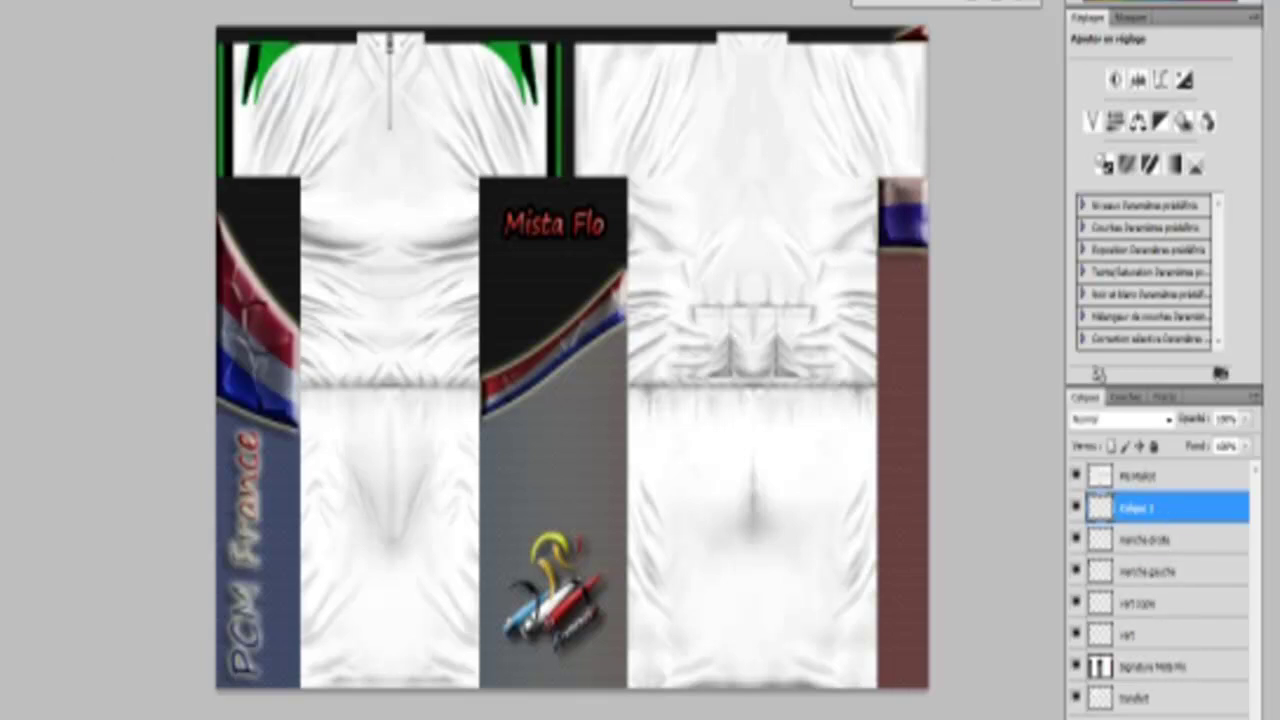
right_click(0, 228)
left_click(2, 230)
mouse_move(450, 226)
left_mouse_down()
mouse_move(423, 197)
mouse_move(350, 190)
mouse_move(414, 194)
mouse_move(443, 212)
mouse_move(345, 190)
mouse_move(372, 190)
left_mouse_up()
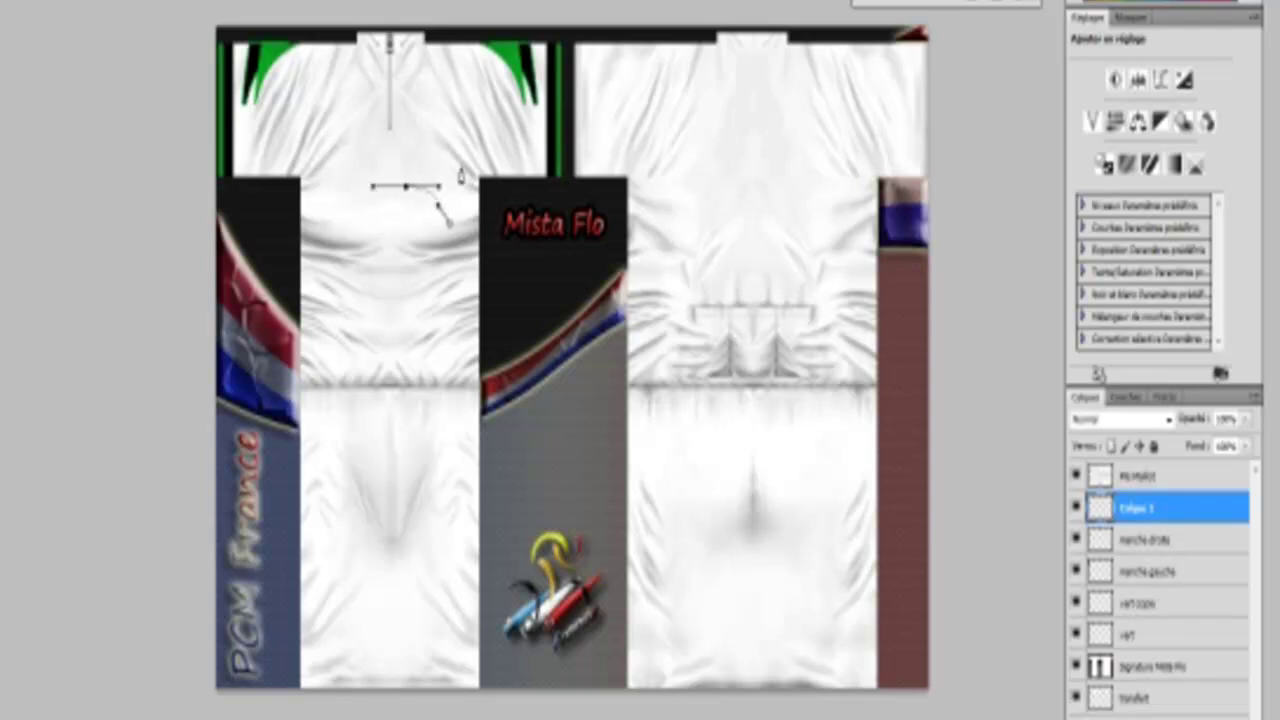
left_click_drag(340, 183, 321, 160)
key("ctrl+z")
left_click(339, 196)
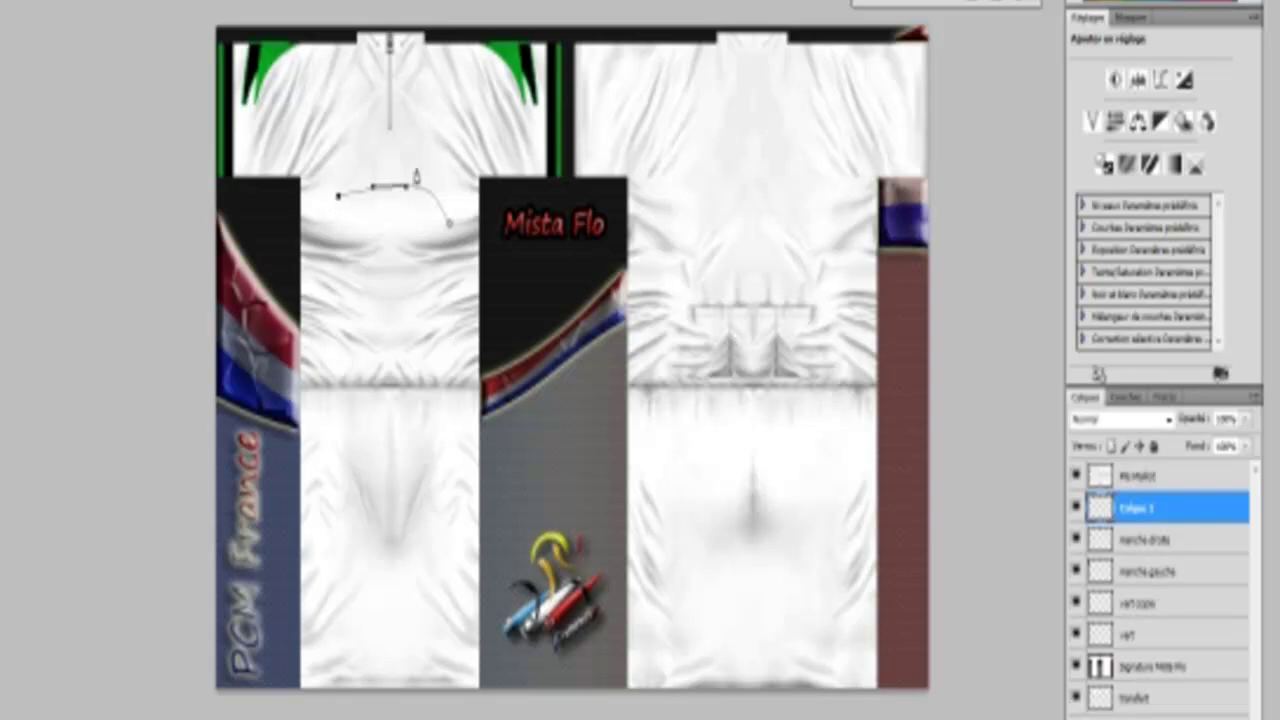
left_click_drag(432, 167, 483, 197)
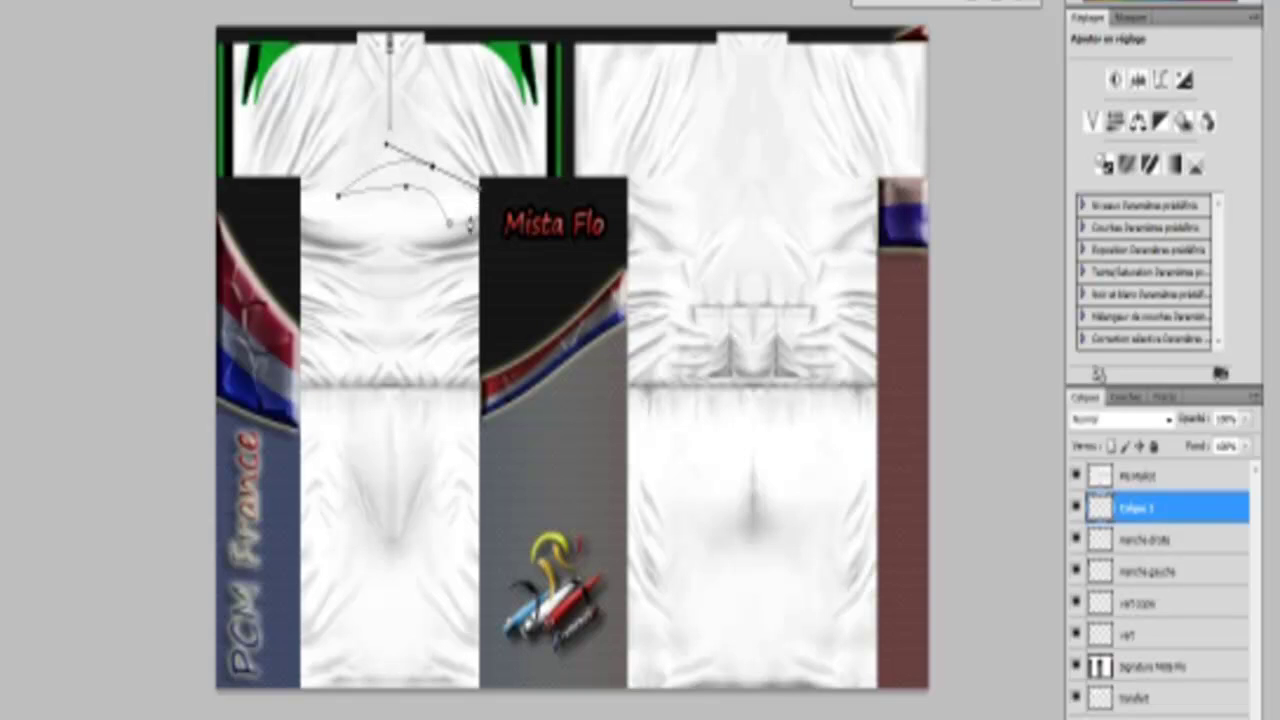
left_click(449, 227)
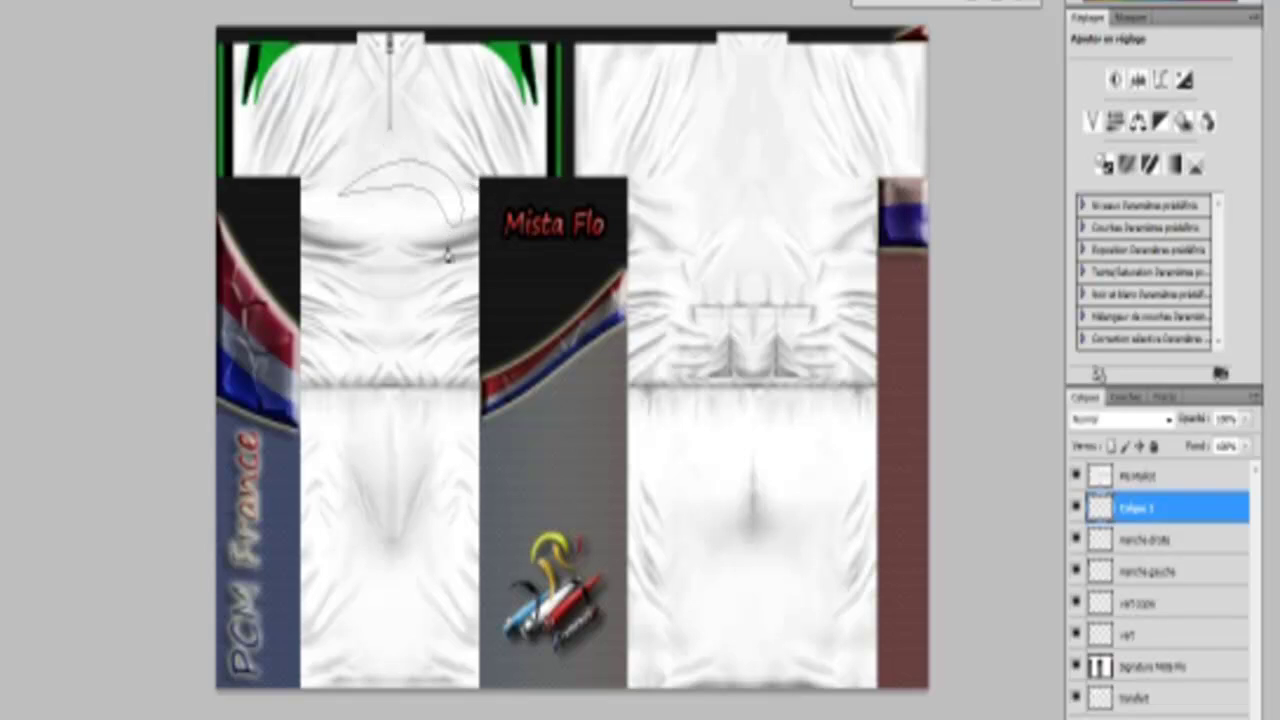
Step: Undo the closing point of the crescent path and close the outline again with a reshaped lower tip
left_click(880, 0)
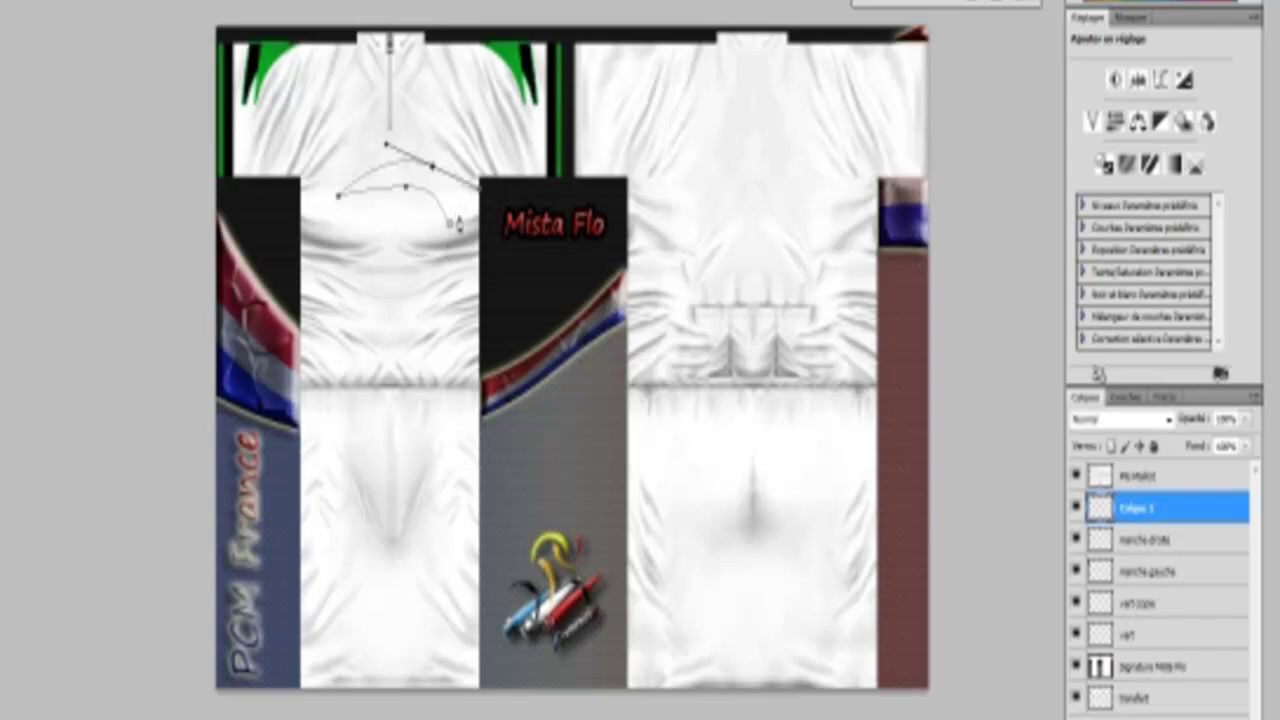
left_click(459, 228)
mouse_move(467, 232)
left_mouse_down()
mouse_move(482, 226)
mouse_move(472, 242)
left_mouse_up()
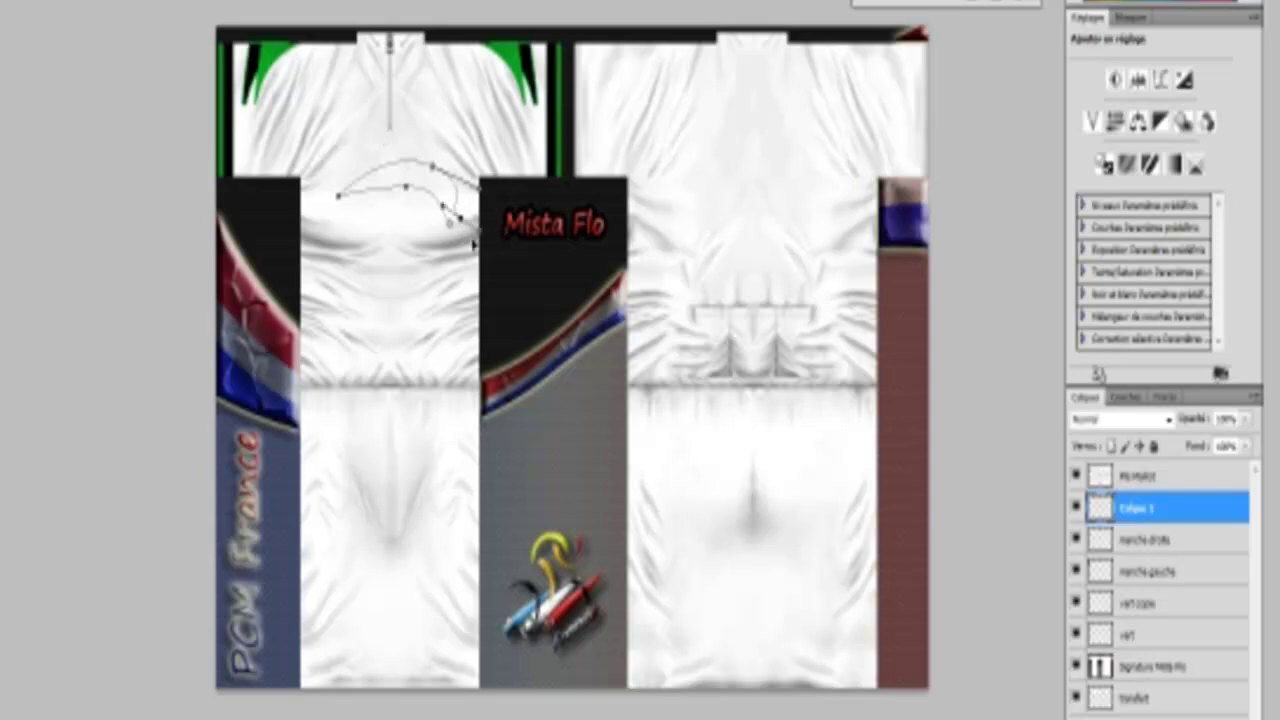
key("ctrl+z")
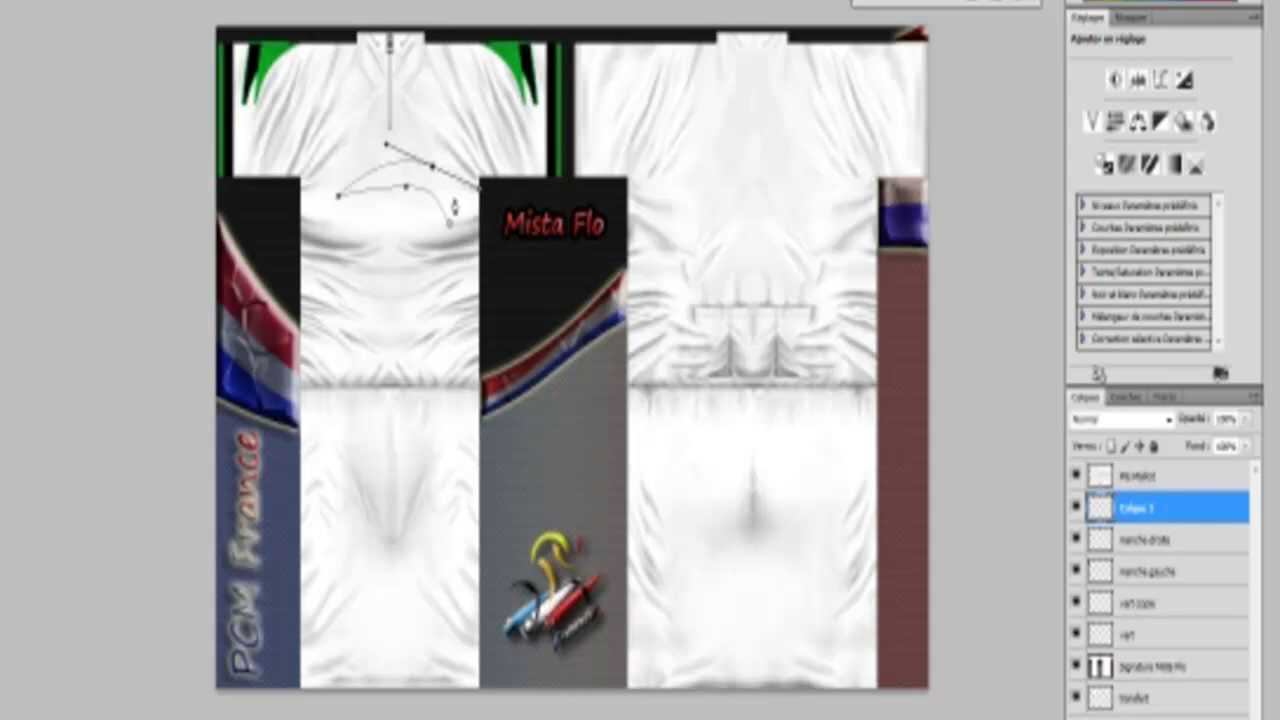
mouse_move(450, 212)
left_mouse_down()
mouse_move(457, 239)
mouse_move(430, 199)
mouse_move(437, 216)
left_mouse_up()
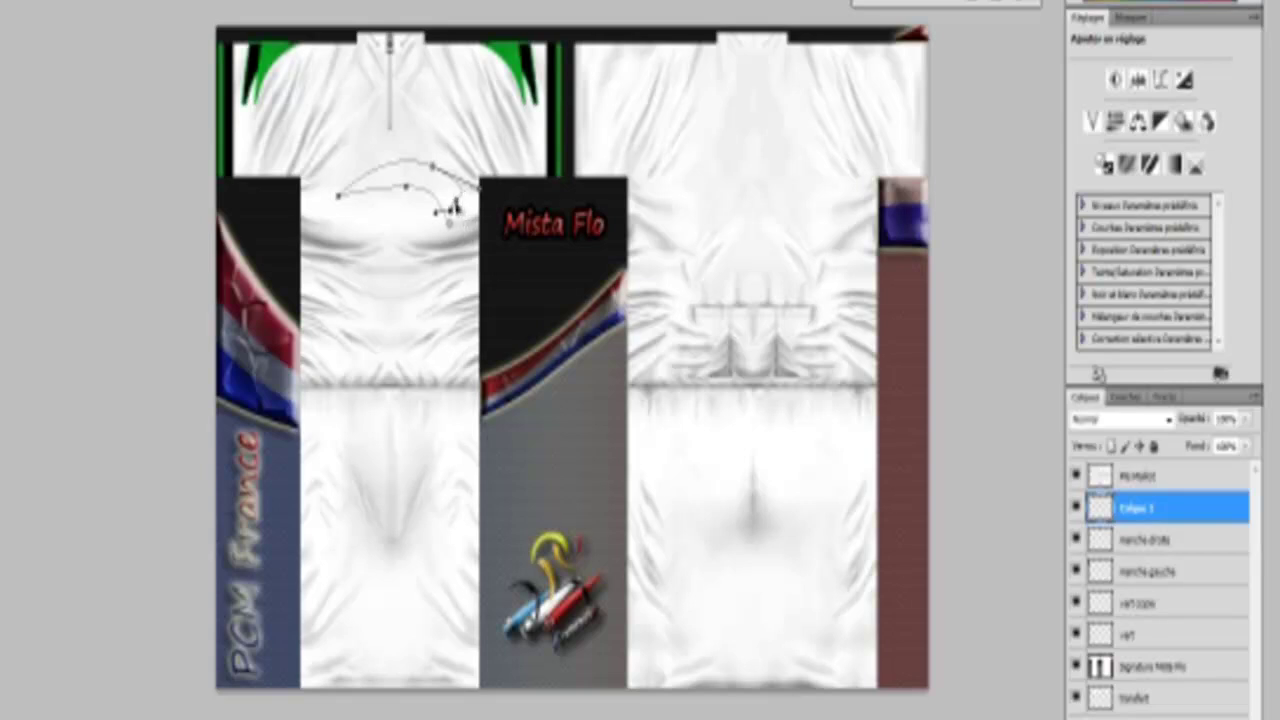
left_click_drag(436, 212, 450, 235)
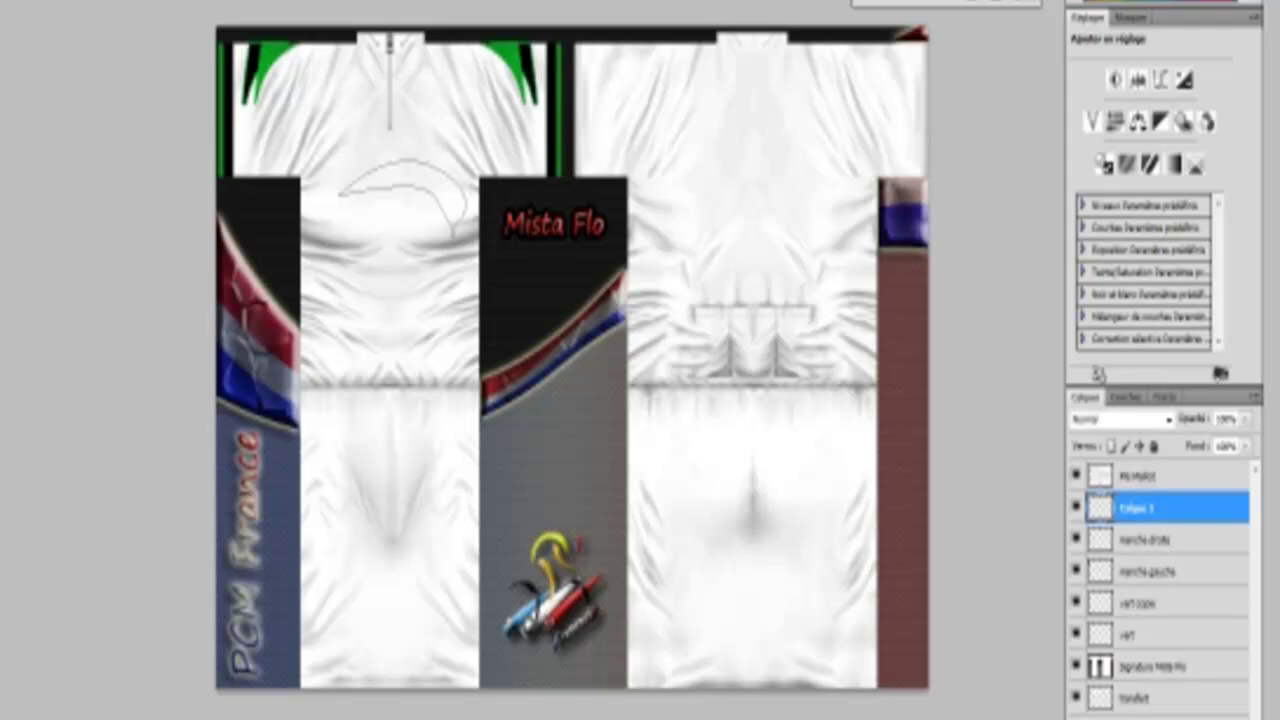
Step: Convert the crescent path into a selection, fill it with the green foreground colour and deselect it
right_click(345, 202)
left_click(430, 316)
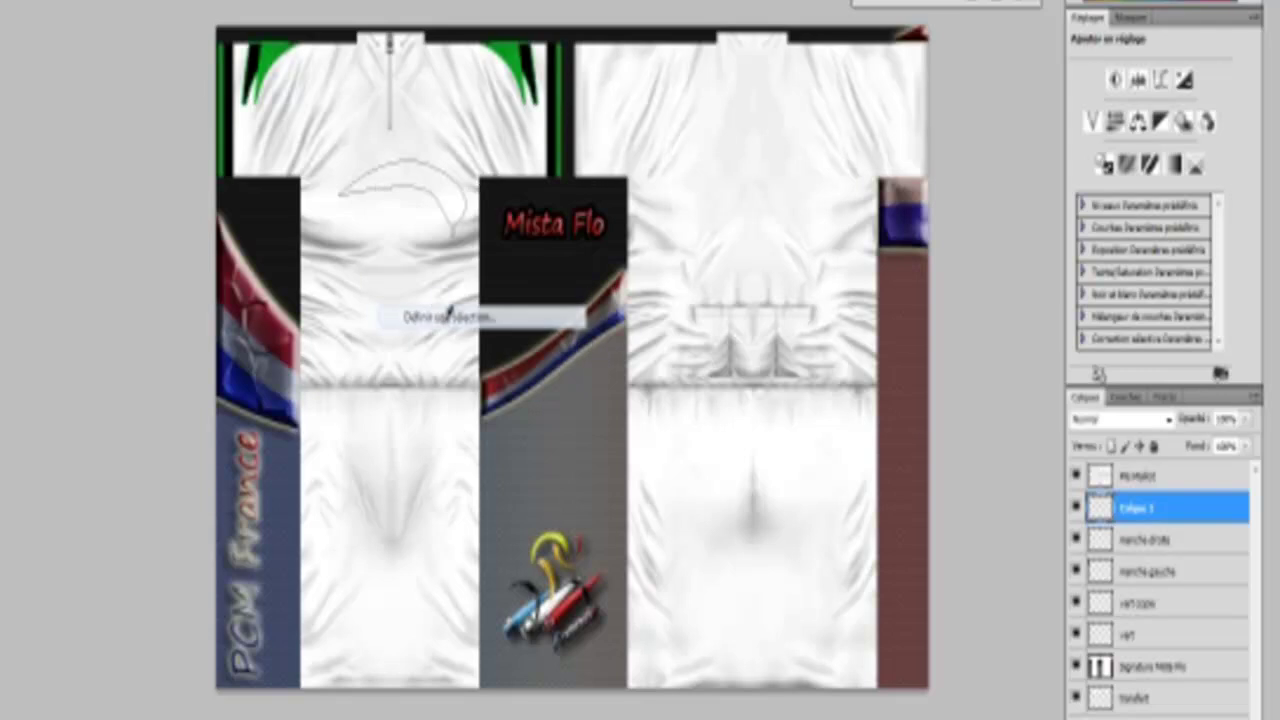
key("Return")
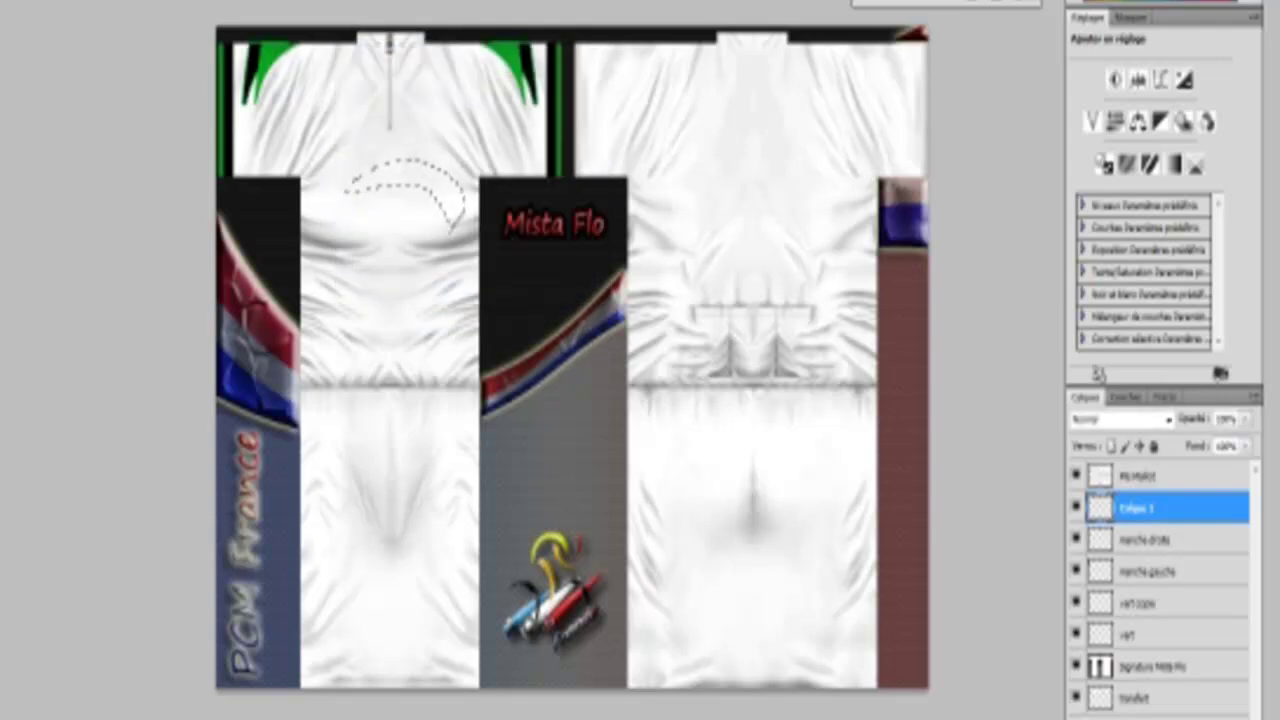
key("alt+BackSpace")
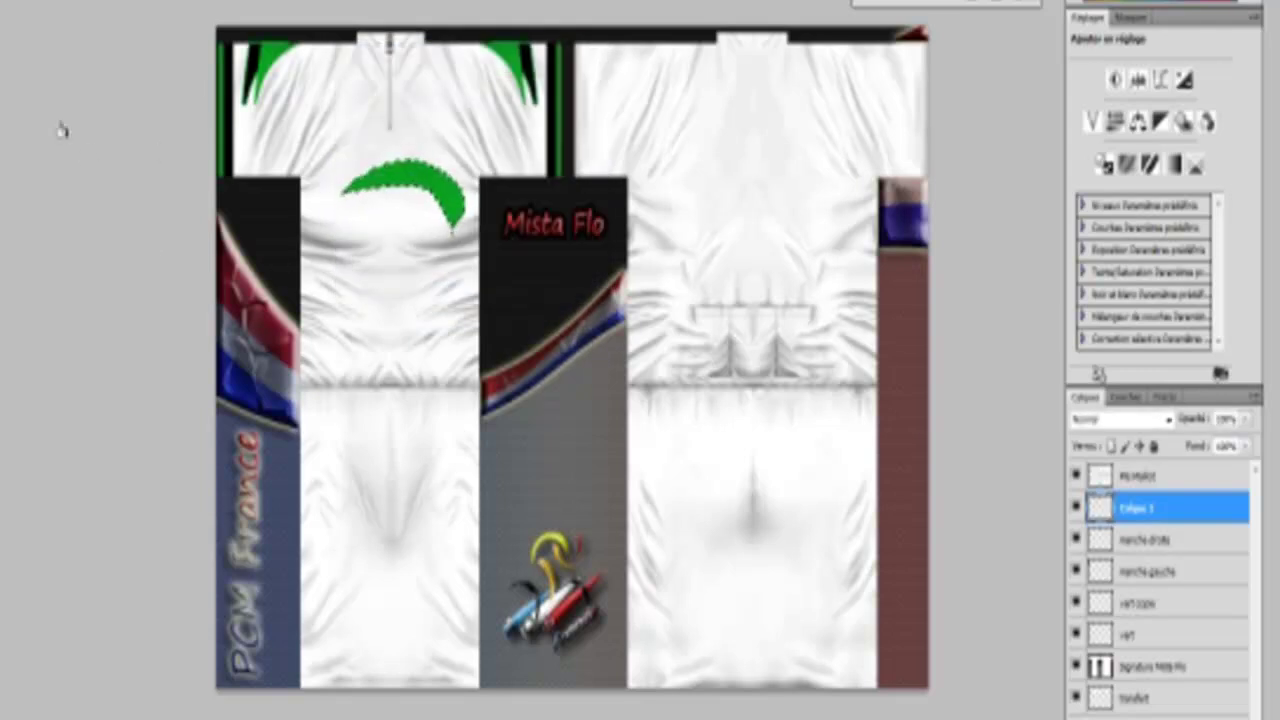
right_click(336, 178)
left_click(400, 203)
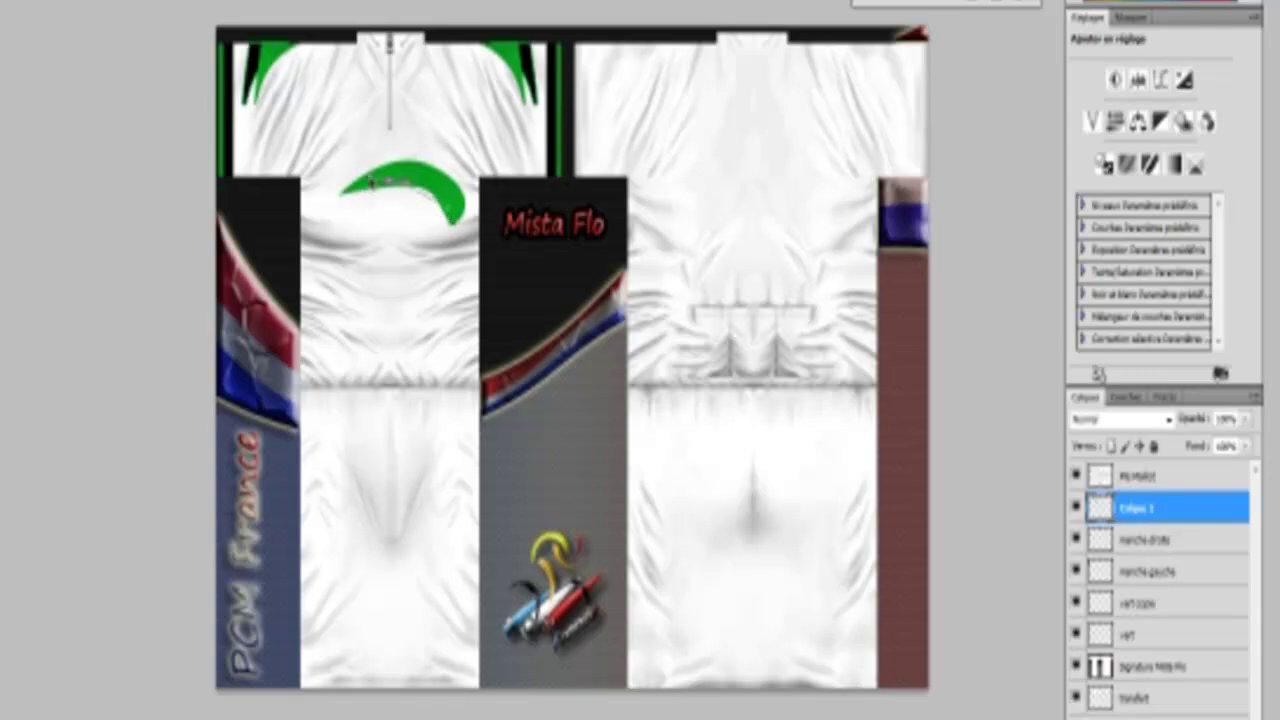
left_click_drag(371, 182, 353, 204)
left_click(426, 196)
left_click_drag(431, 196, 348, 244)
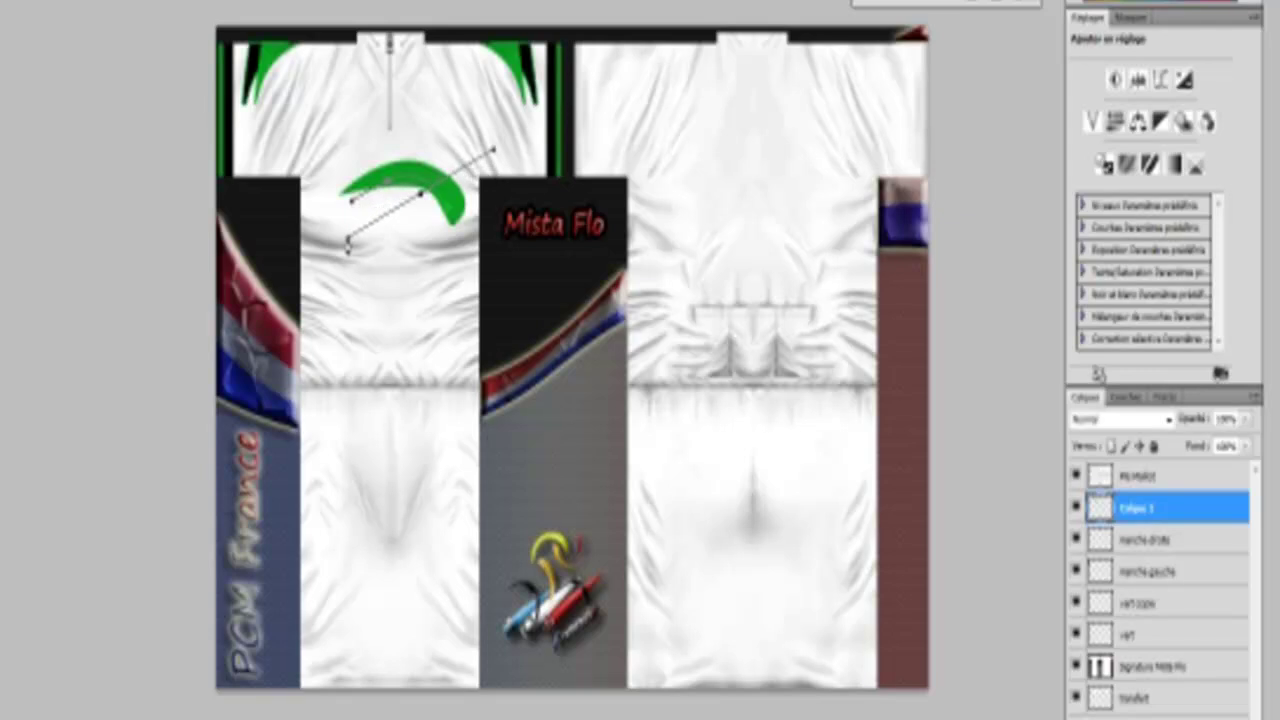
key("Escape")
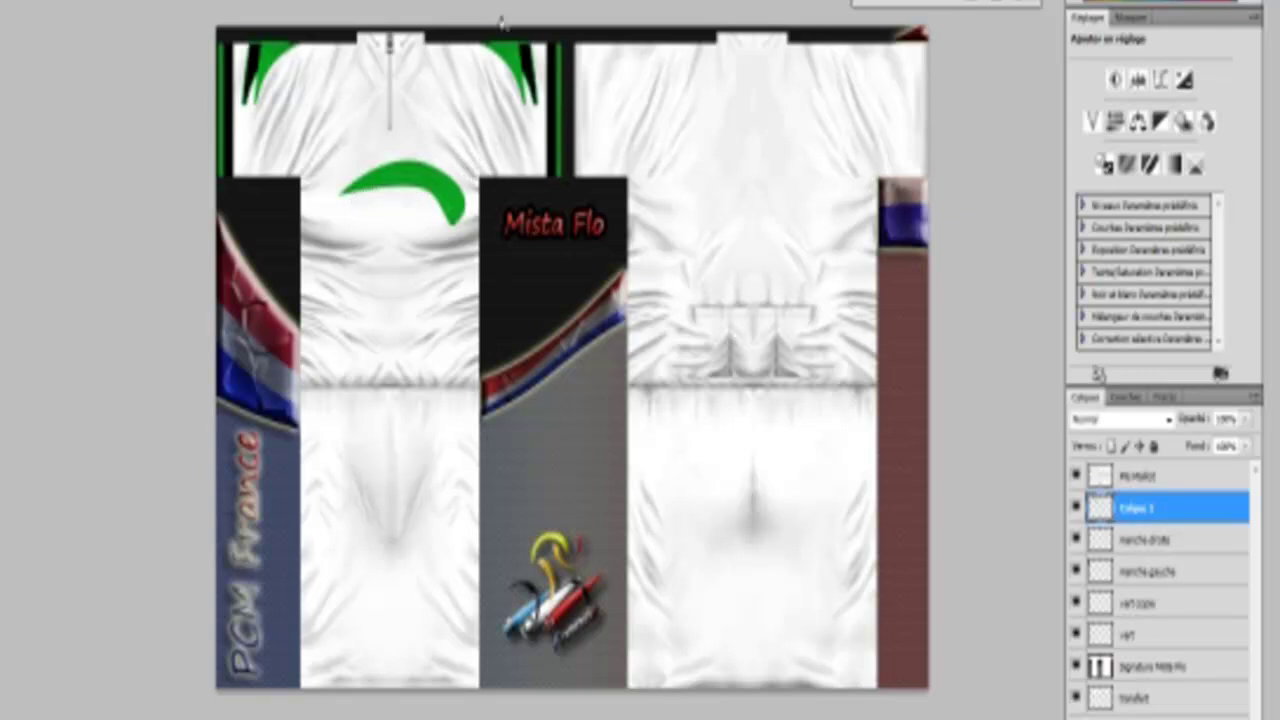
Step: Try outlining a thin inner curve within the green crescent as a selection and discard that selection
left_click(445, 215)
mouse_move(386, 186)
left_mouse_down()
mouse_move(305, 180)
mouse_move(314, 168)
mouse_move(366, 196)
left_mouse_up()
left_click(448, 190)
right_click(447, 201)
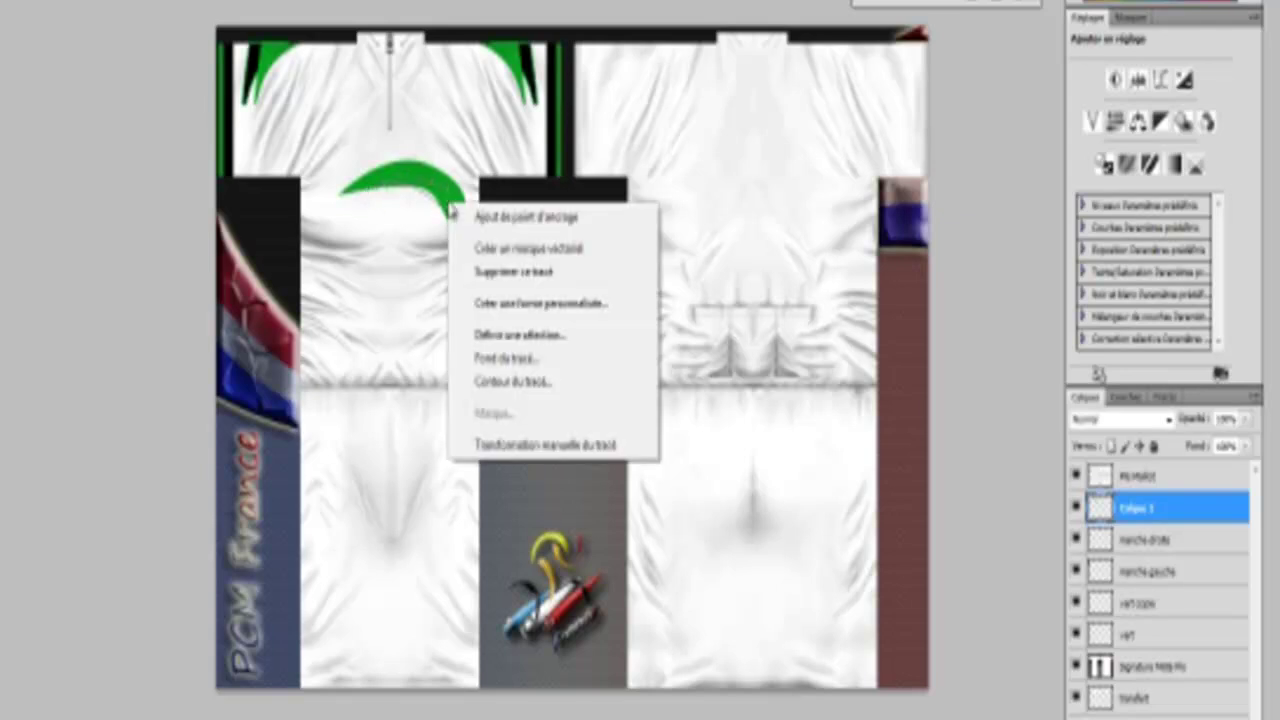
left_click(527, 334)
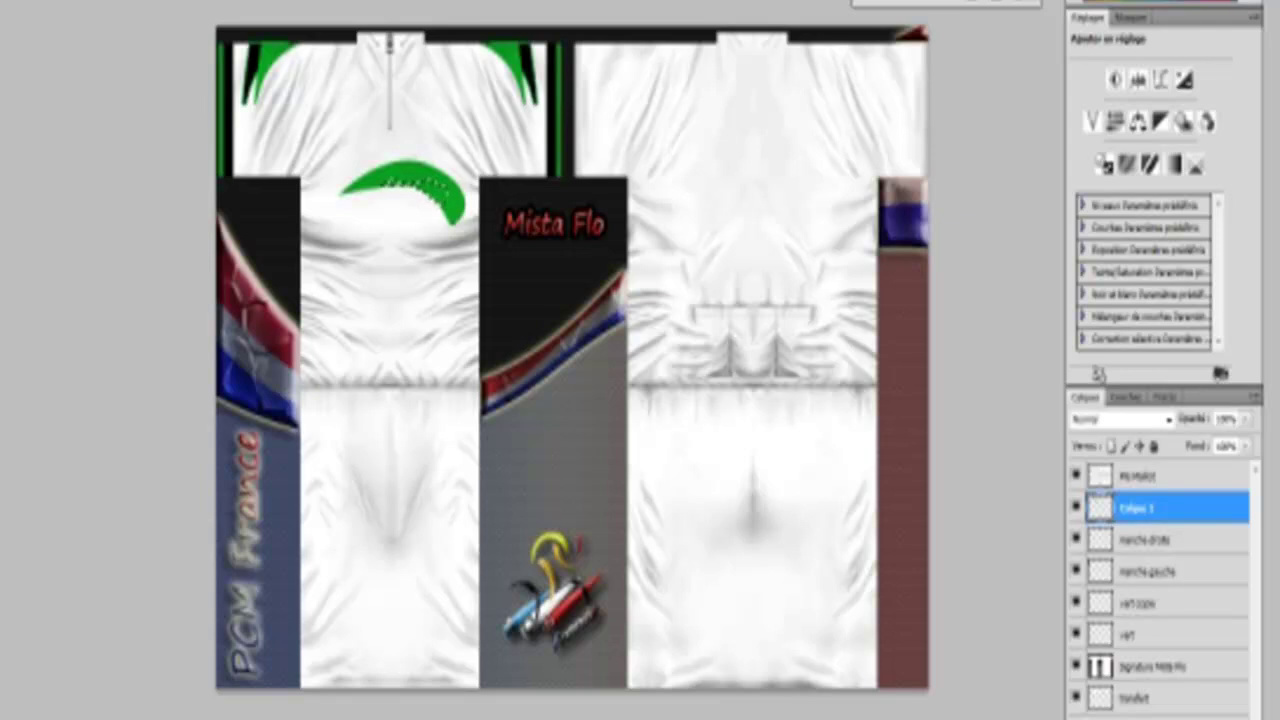
right_click(423, 200)
left_click(470, 206)
Step: Add a black (000000) Contour effect to the green crescent's layer and raise the stroke's opacity
right_click(1142, 514)
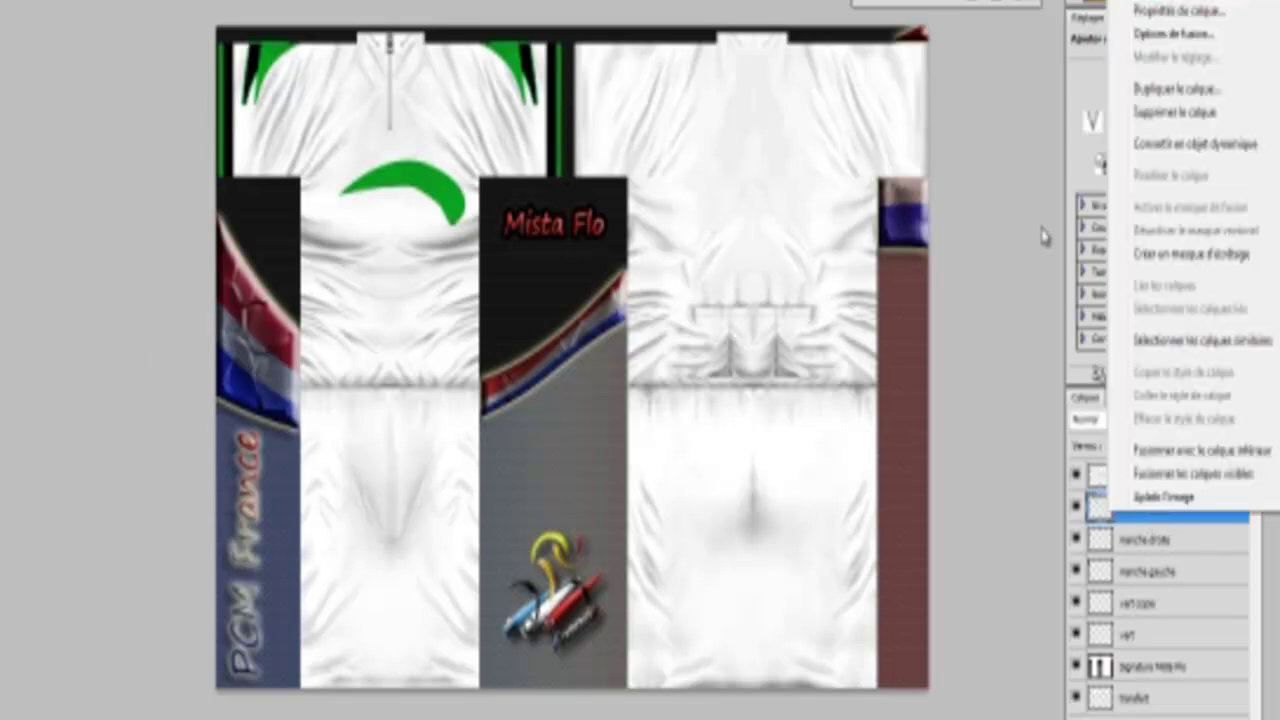
left_click(1185, 36)
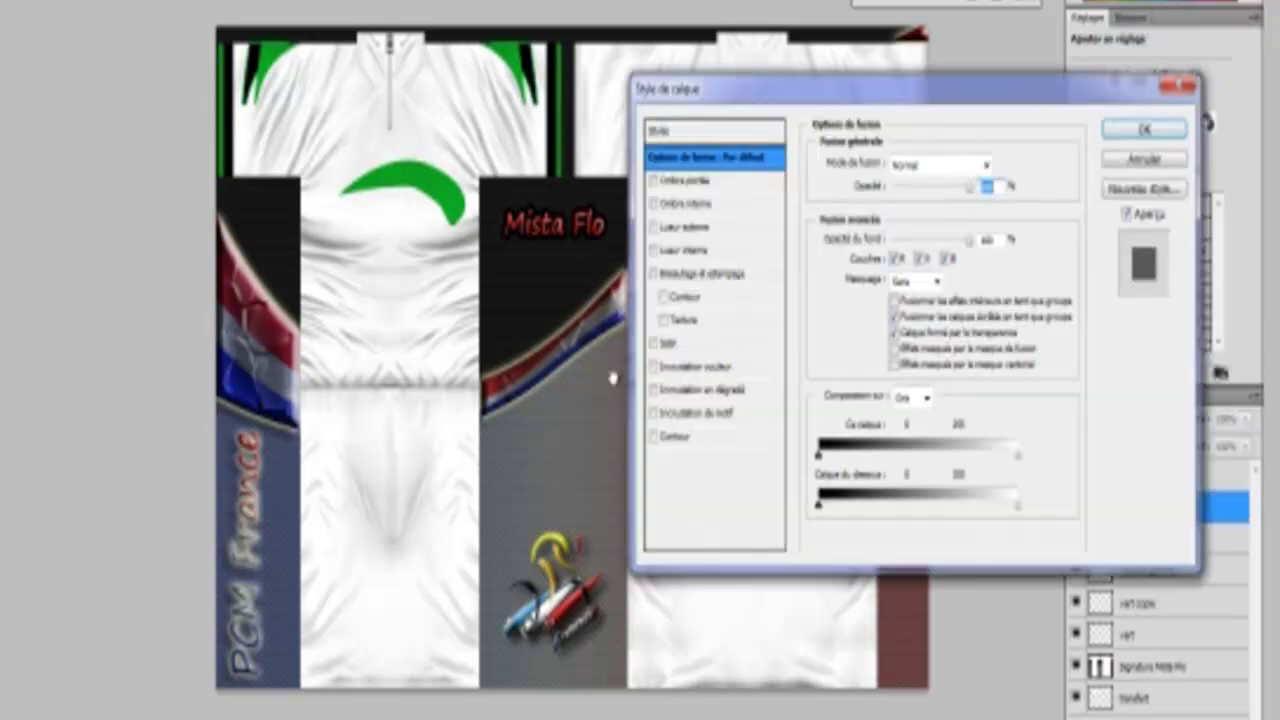
left_click(684, 444)
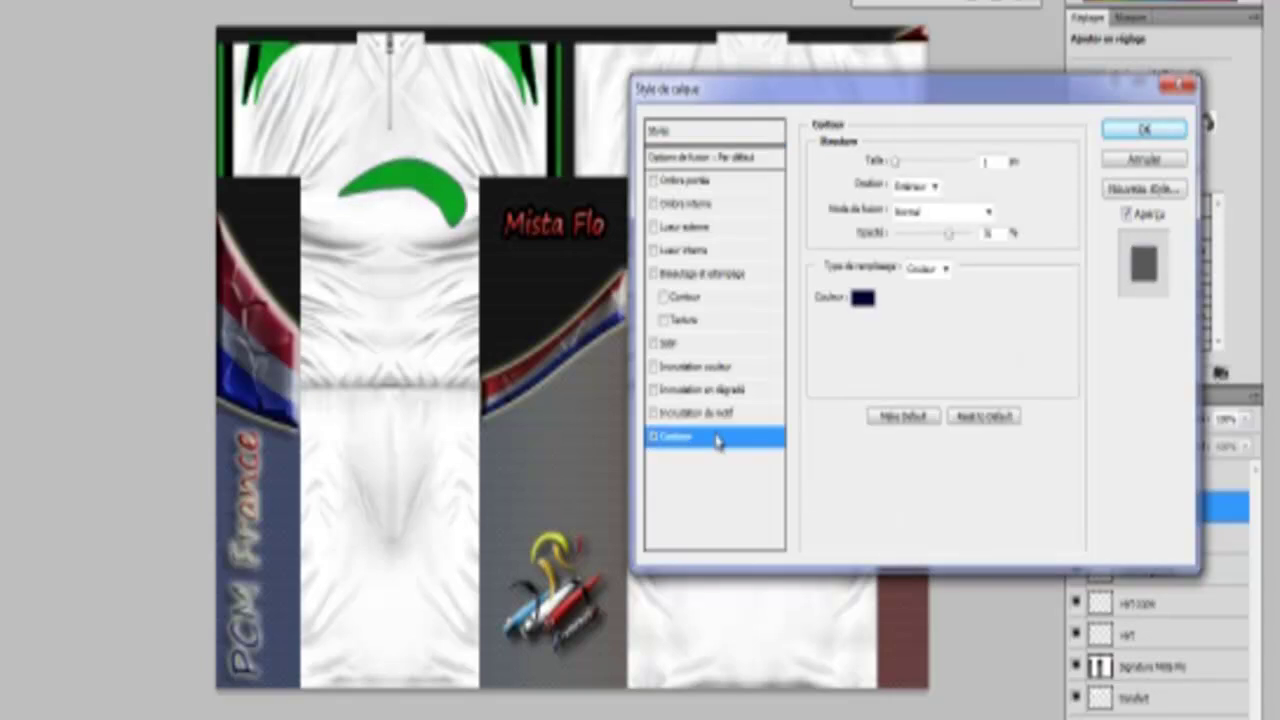
left_click(858, 300)
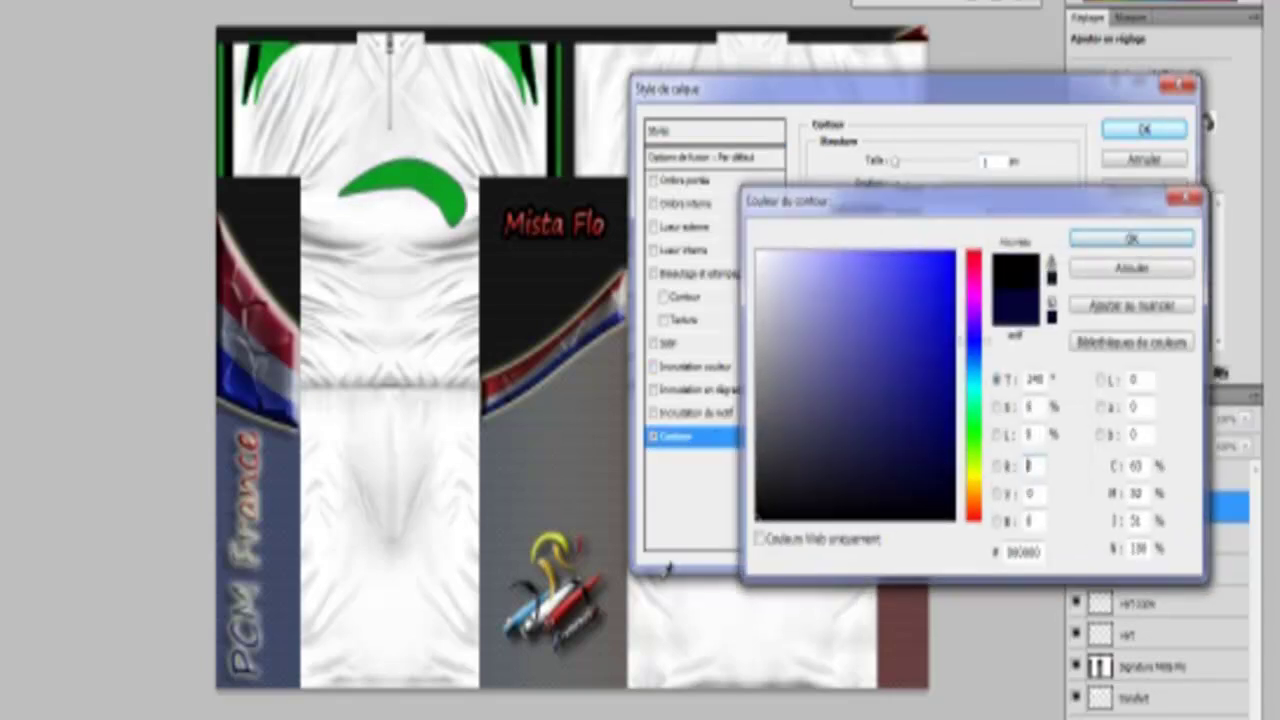
left_click(1103, 244)
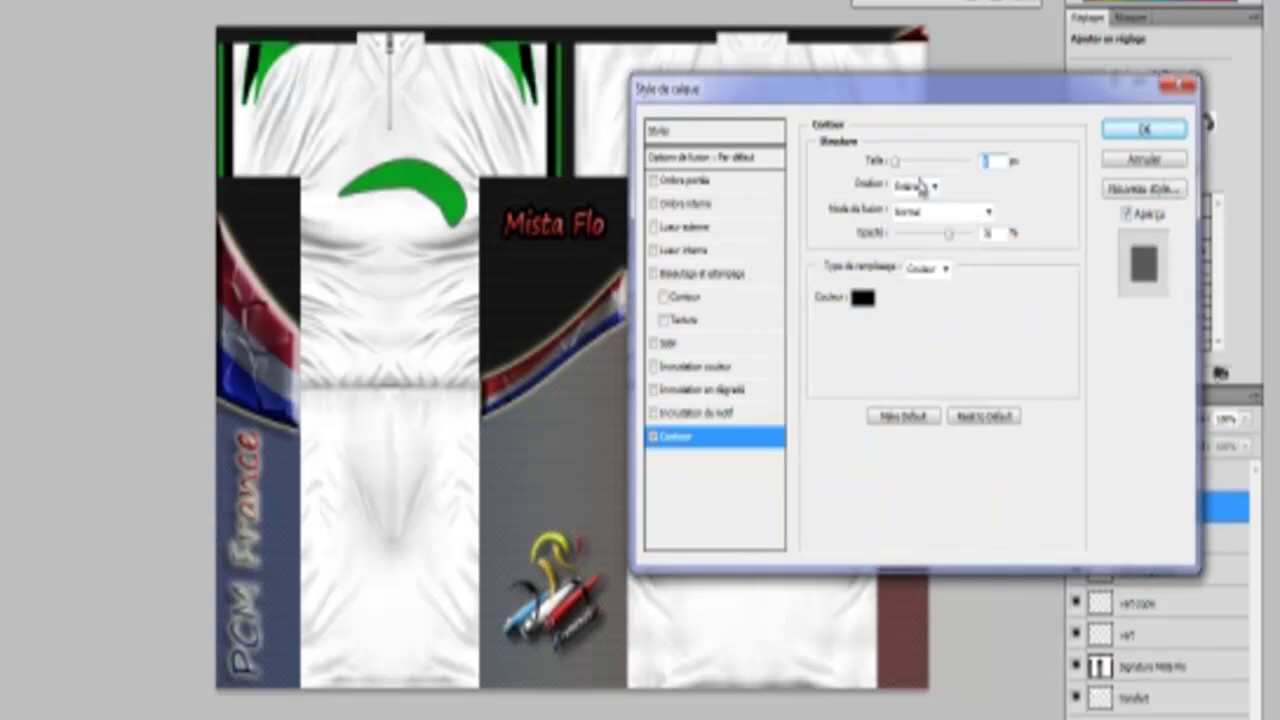
mouse_move(948, 233)
left_mouse_down()
mouse_move(985, 240)
mouse_move(960, 235)
left_mouse_up()
left_click(1138, 132)
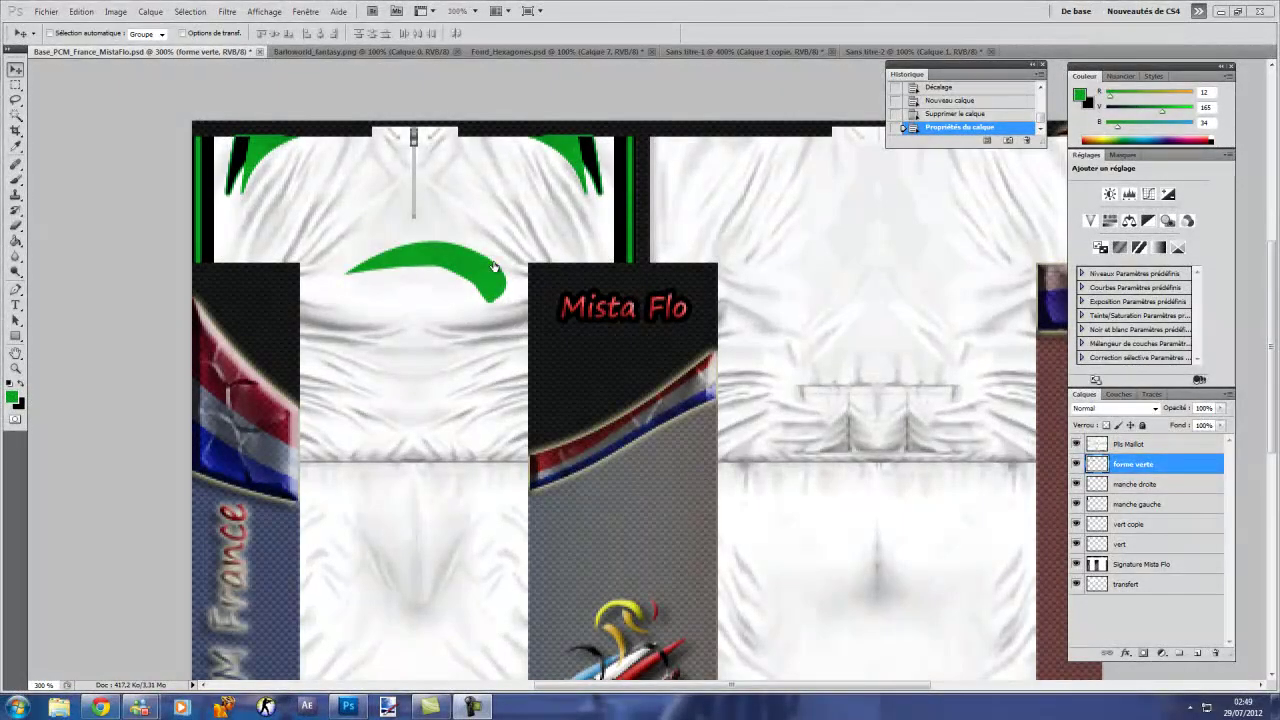
Step: Check the hexagon pattern document Fond_Hexagones.psd and add a new layer named hexagones above forme verte in the jersey document
left_click(518, 56)
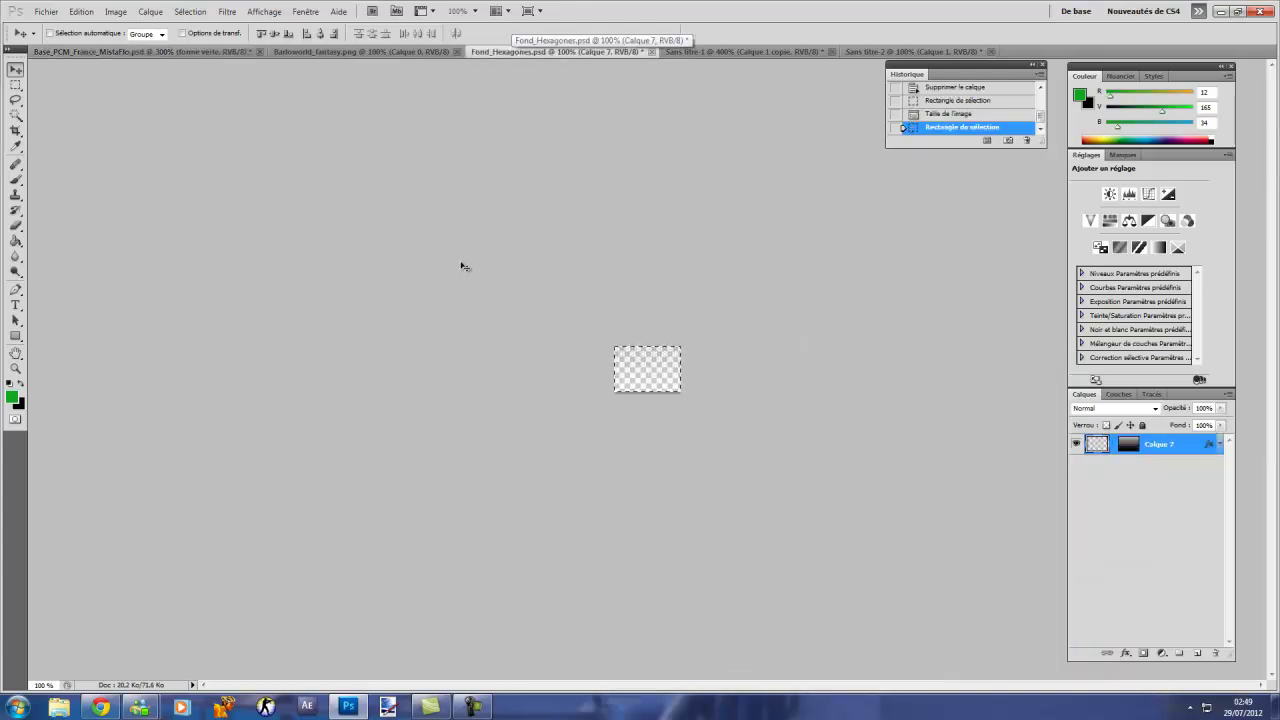
left_click(170, 52)
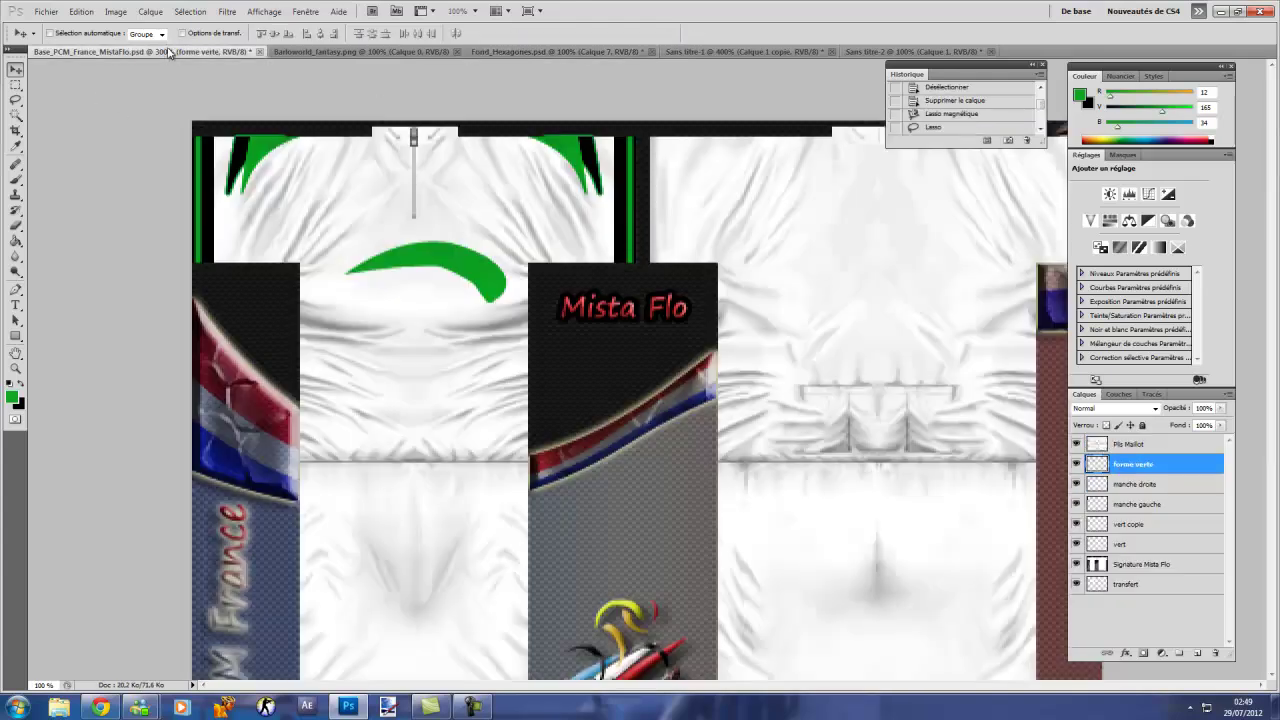
left_click(1197, 652)
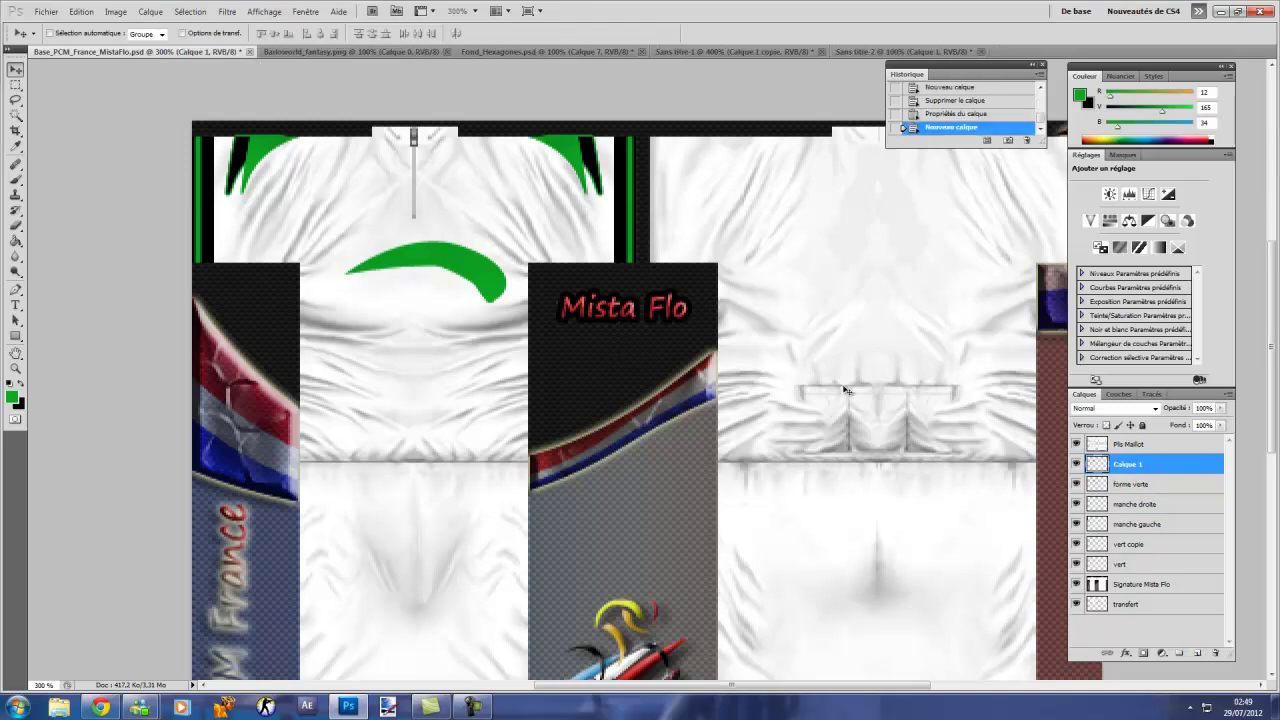
double_click(1130, 465)
type("hexagones")
key("Return")
Step: Paste the hexagon pattern, place it over the green crescent and set its layer's blend mode to Incrustation
key("ctrl+v")
left_click_drag(440, 262, 233, 174)
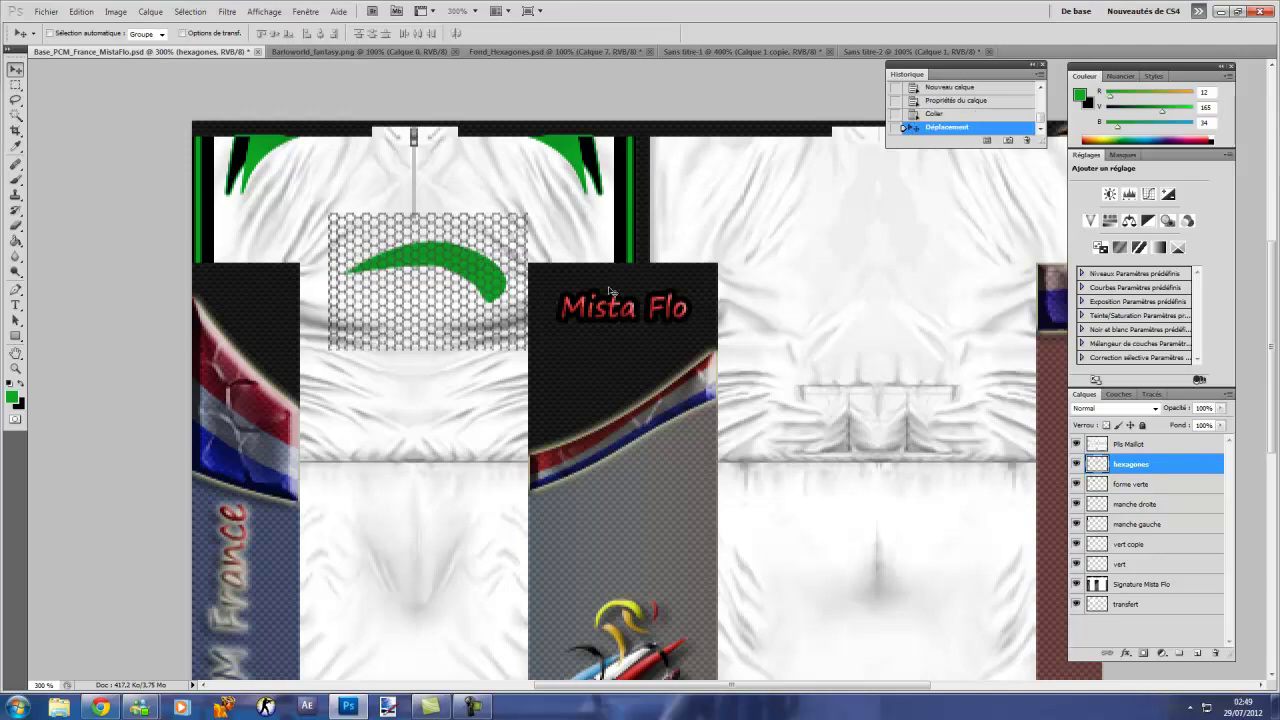
left_click(1155, 409)
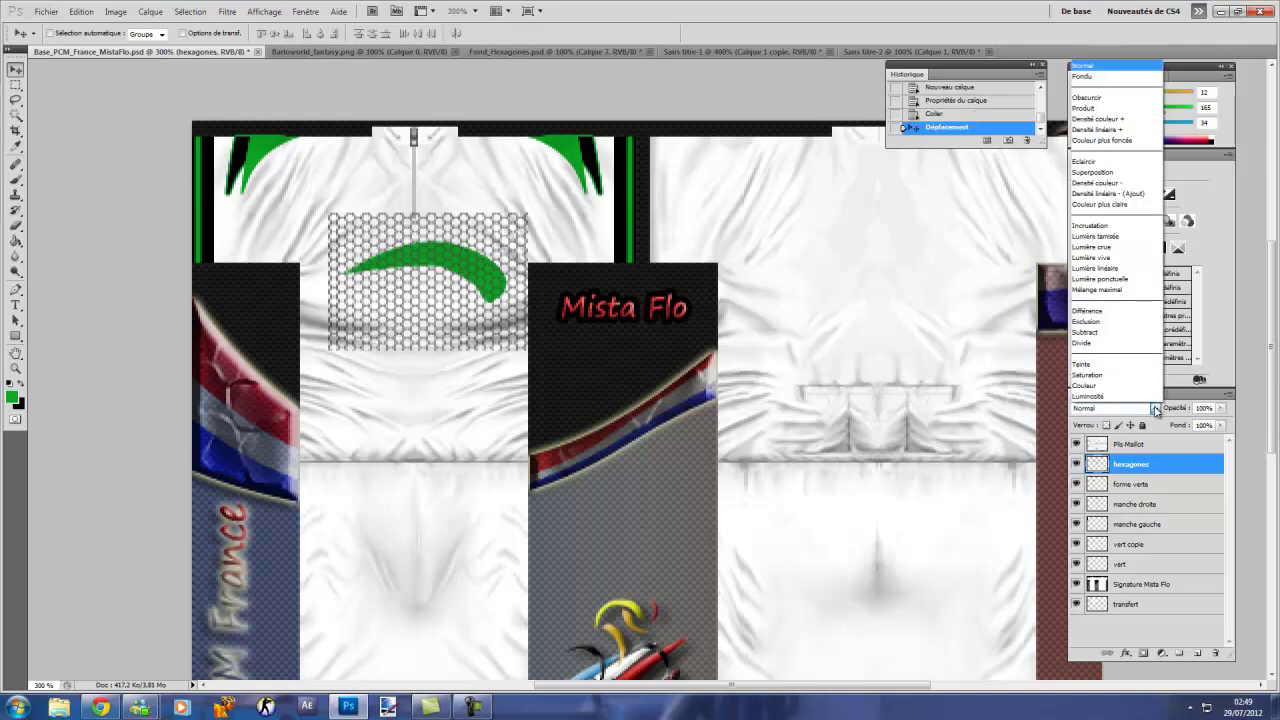
left_click(1117, 230)
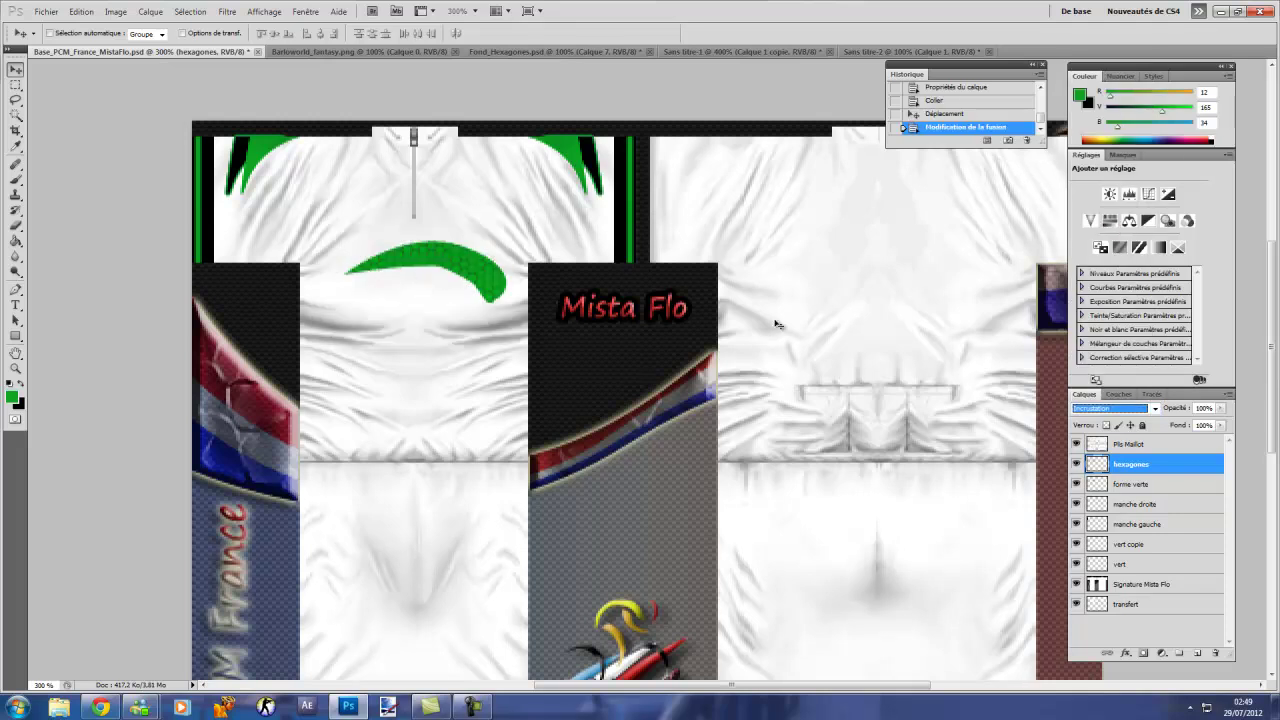
Step: Lower the fill (Fond) of the hexagones layer to 54%
left_click(456, 11)
type("400")
key("Return")
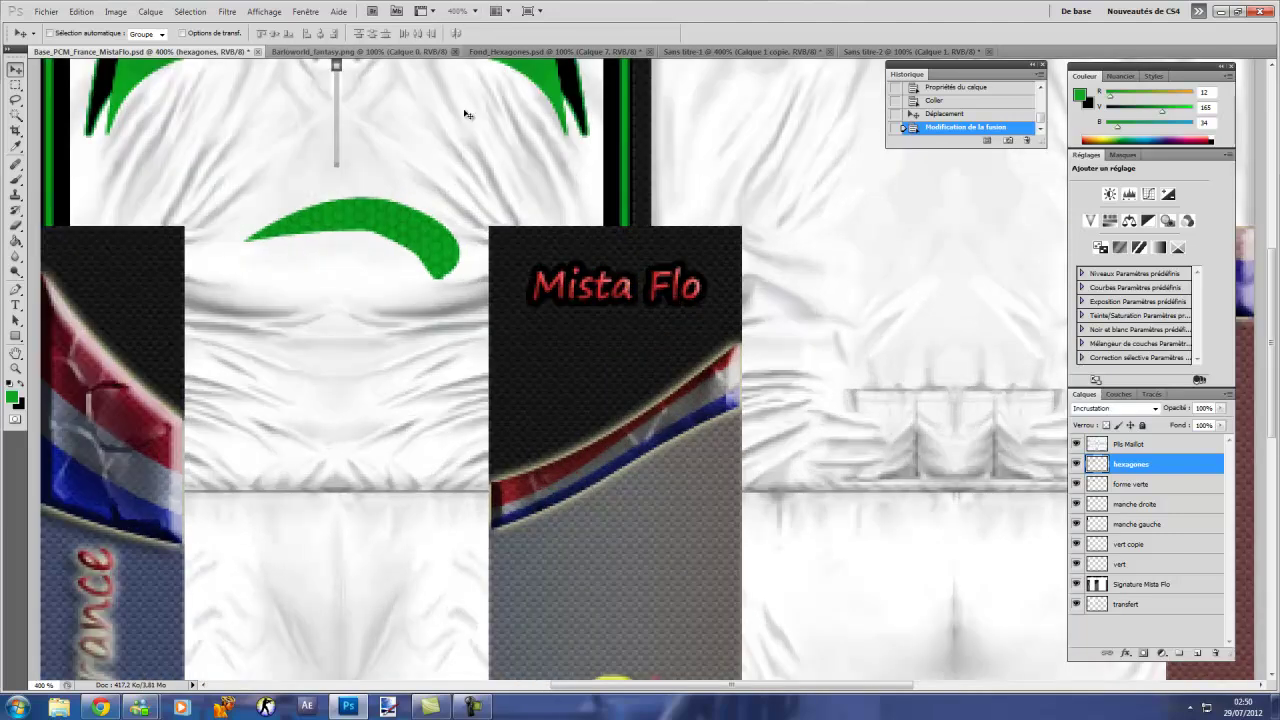
scroll(320, 209, "up", 2)
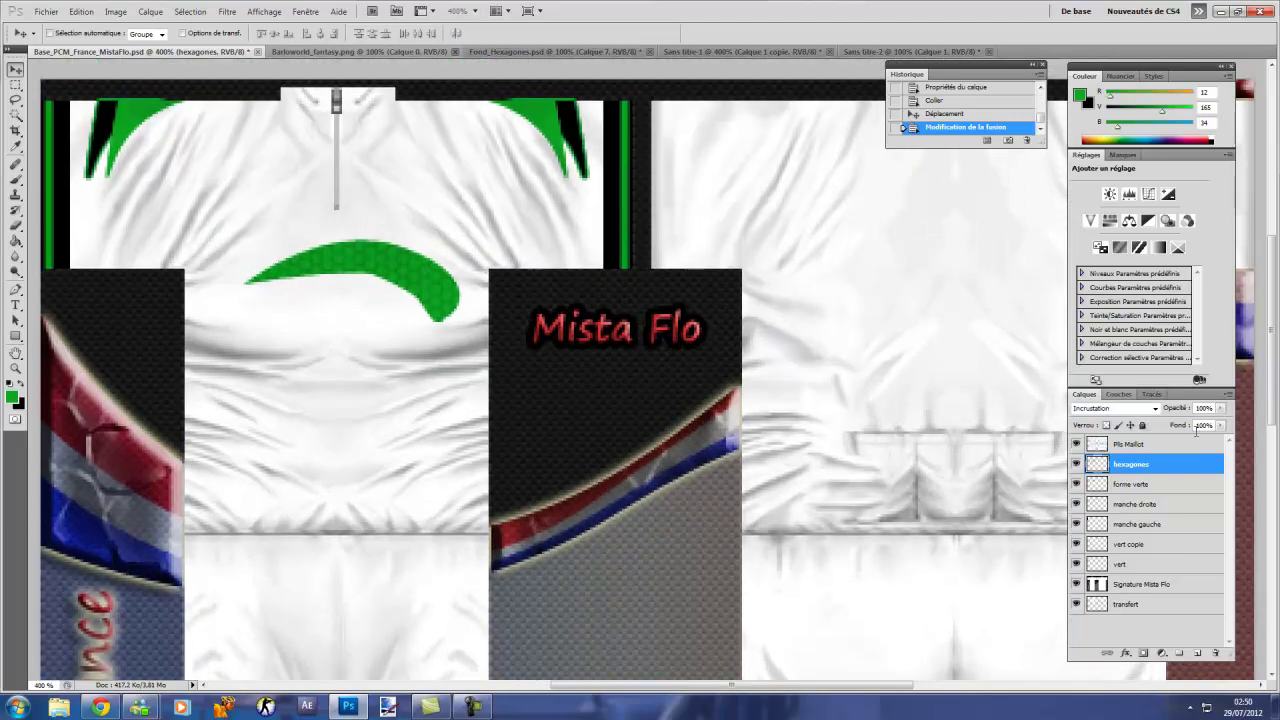
left_click(1219, 426)
left_click_drag(1221, 437, 1220, 437)
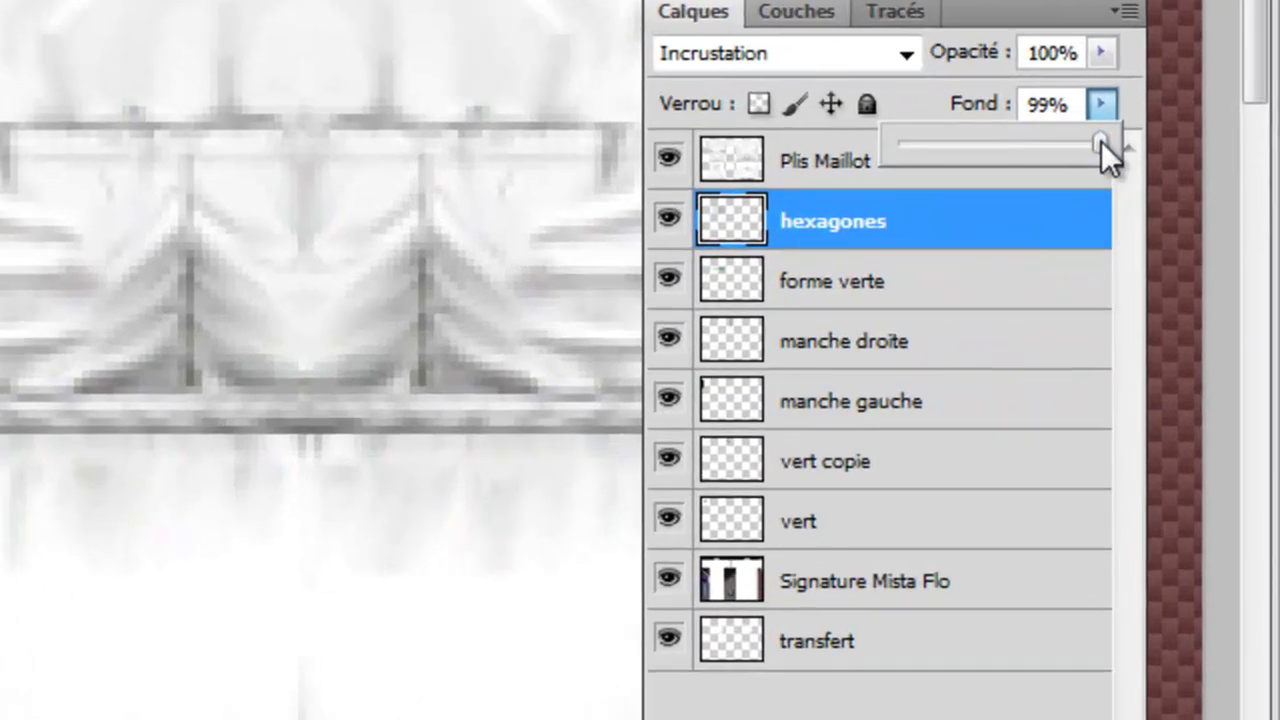
left_click_drag(1015, 137, 1077, 129)
left_click_drag(971, 131, 1008, 141)
left_click(459, 13)
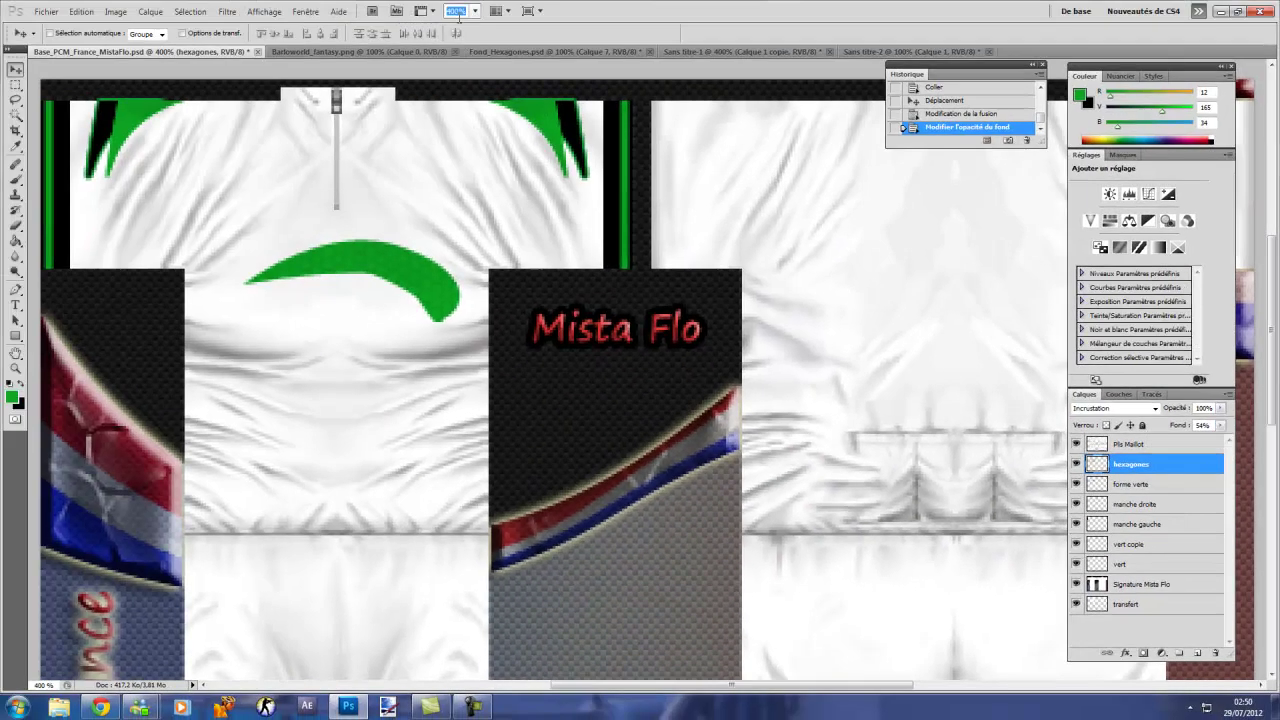
type("100")
key("Return")
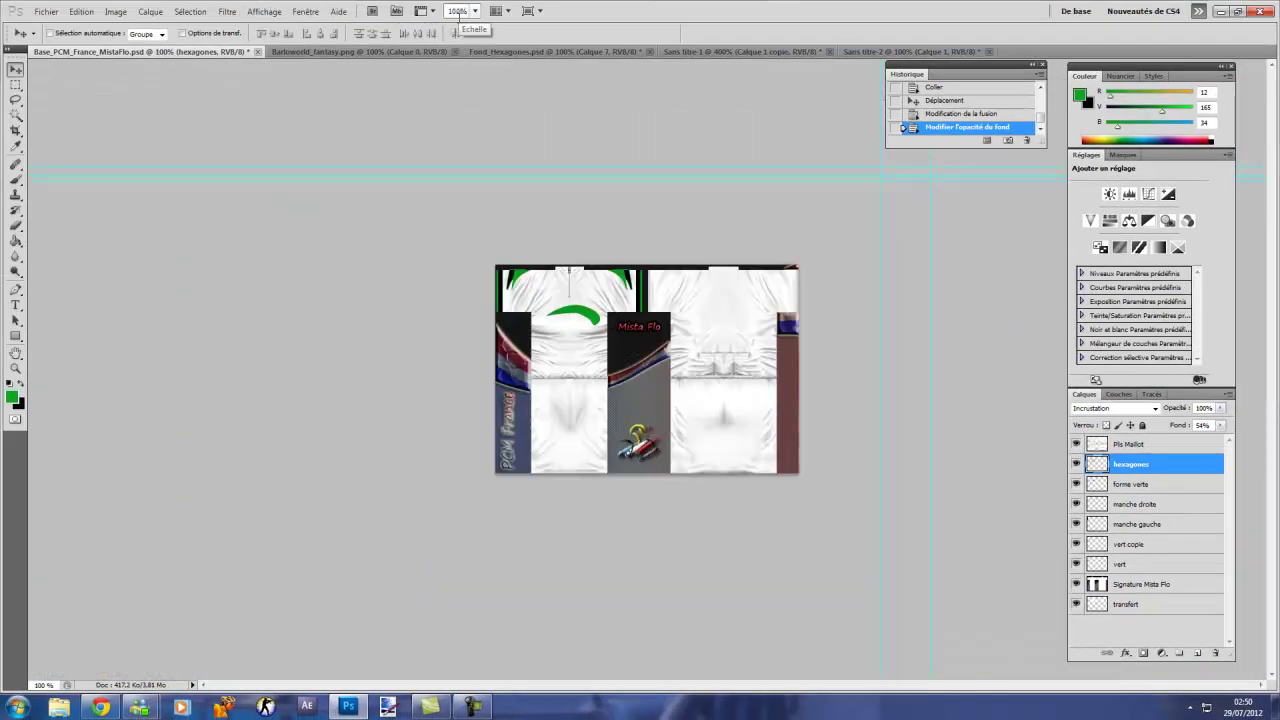
Step: Examine the hexagon-patterned green crescent on the jersey at several zoom levels
key("ctrl+plus")
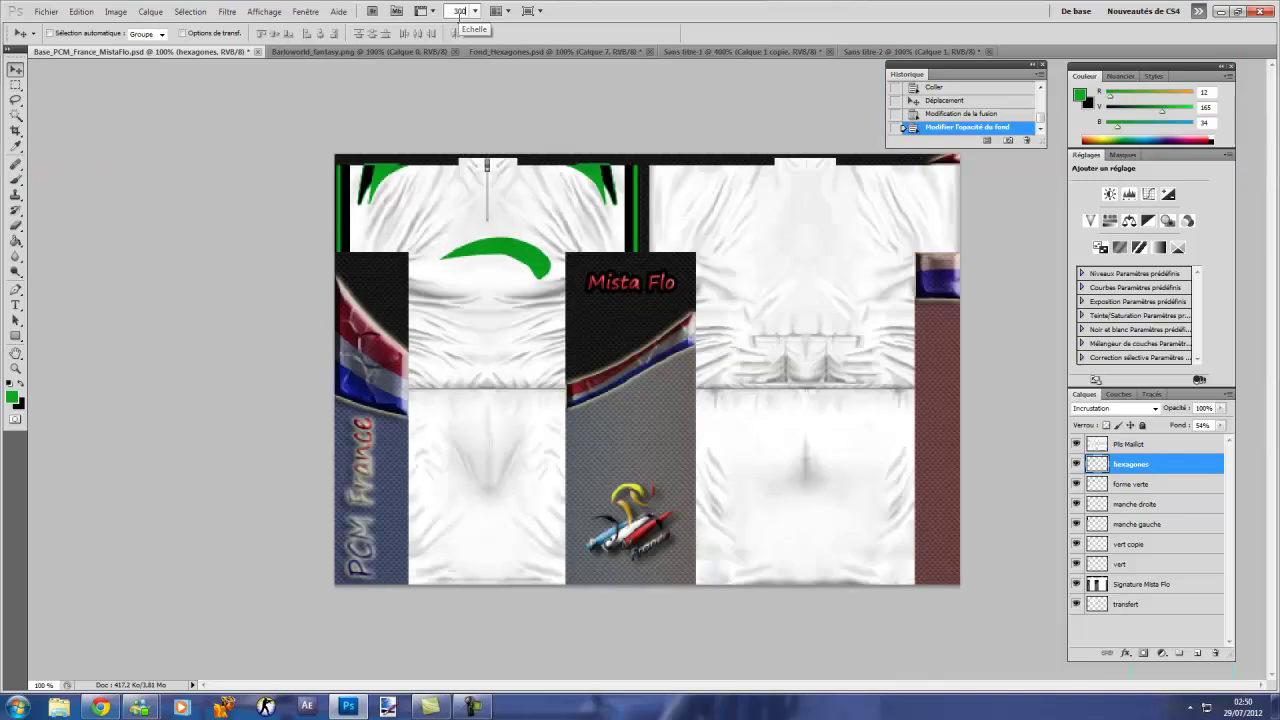
key("ctrl+plus")
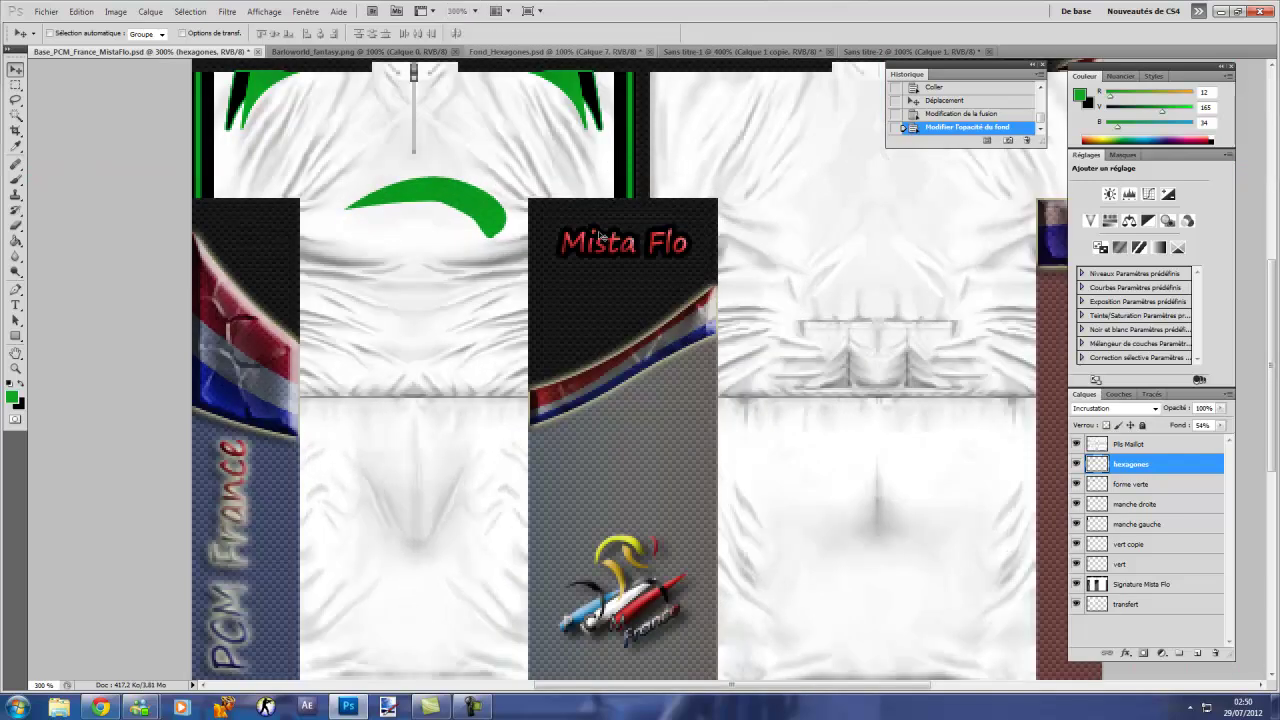
scroll(600, 236, "up", 2)
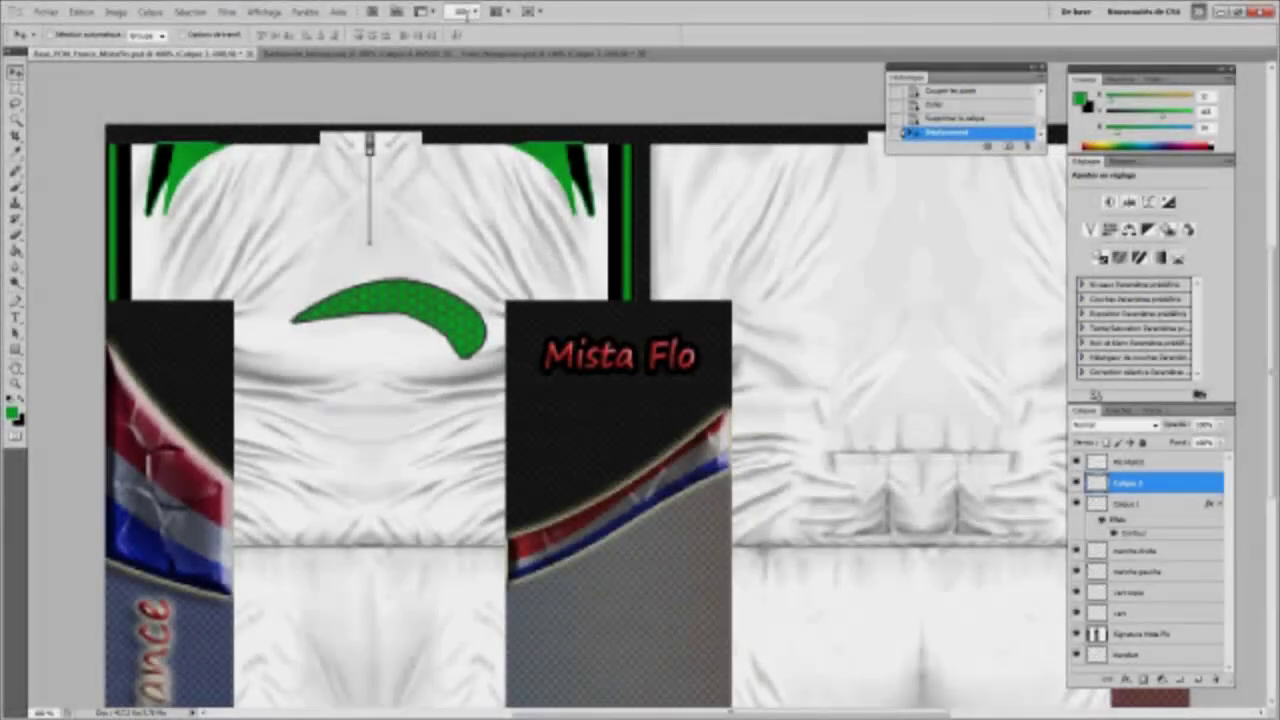
key("Return")
left_click(466, 12)
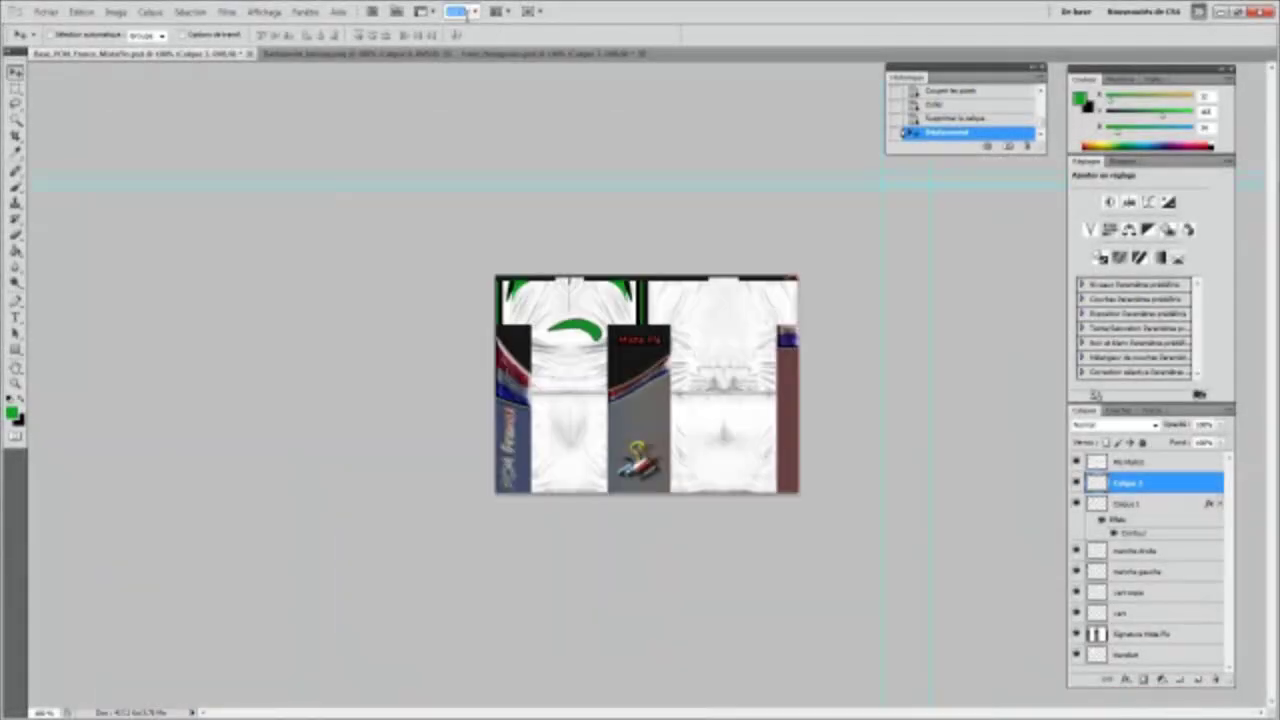
type("200")
key("Return")
type("1")
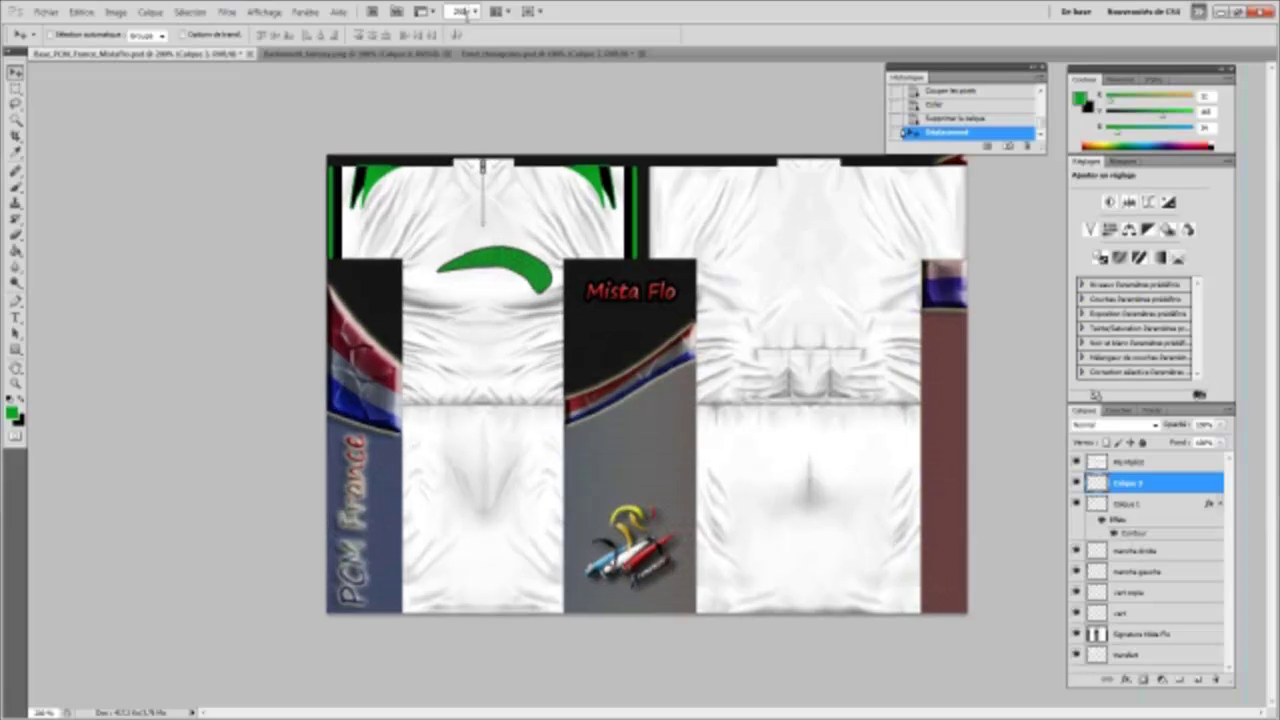
key("Return")
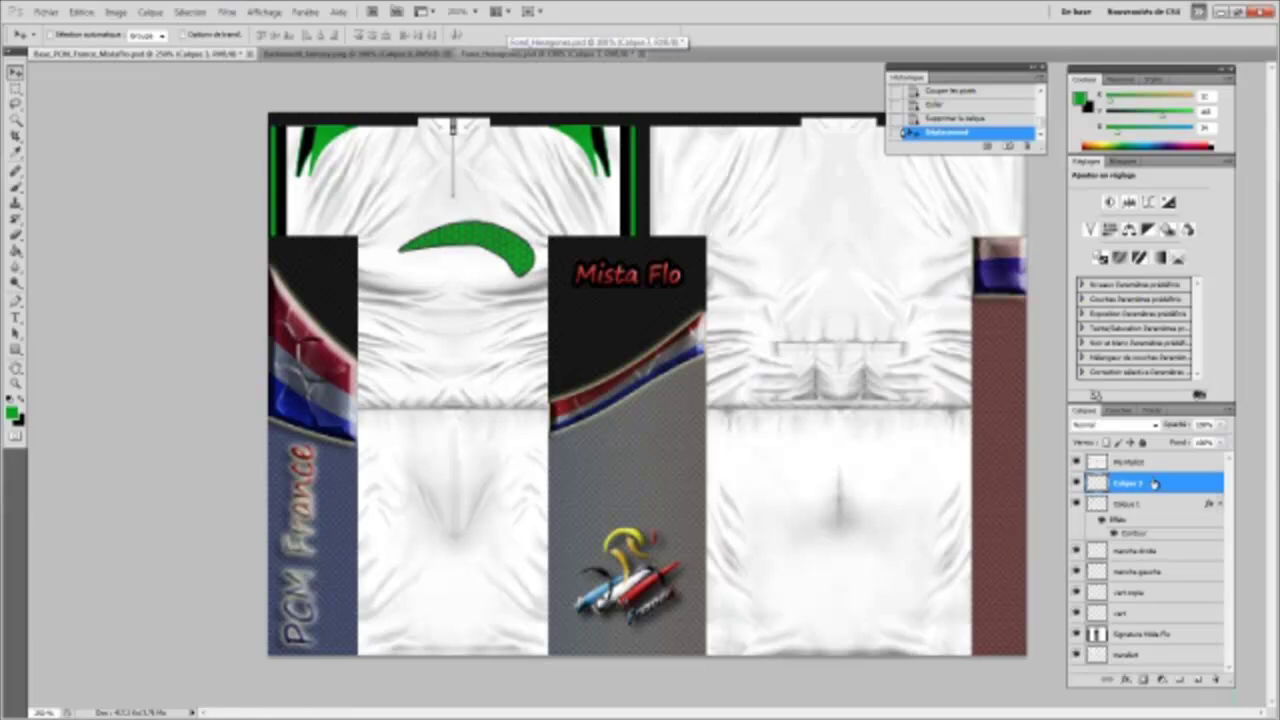
Step: Lower the fill (Fond) of the hexagon pattern layer to 47%
left_click_drag(1220, 458, 1190, 459)
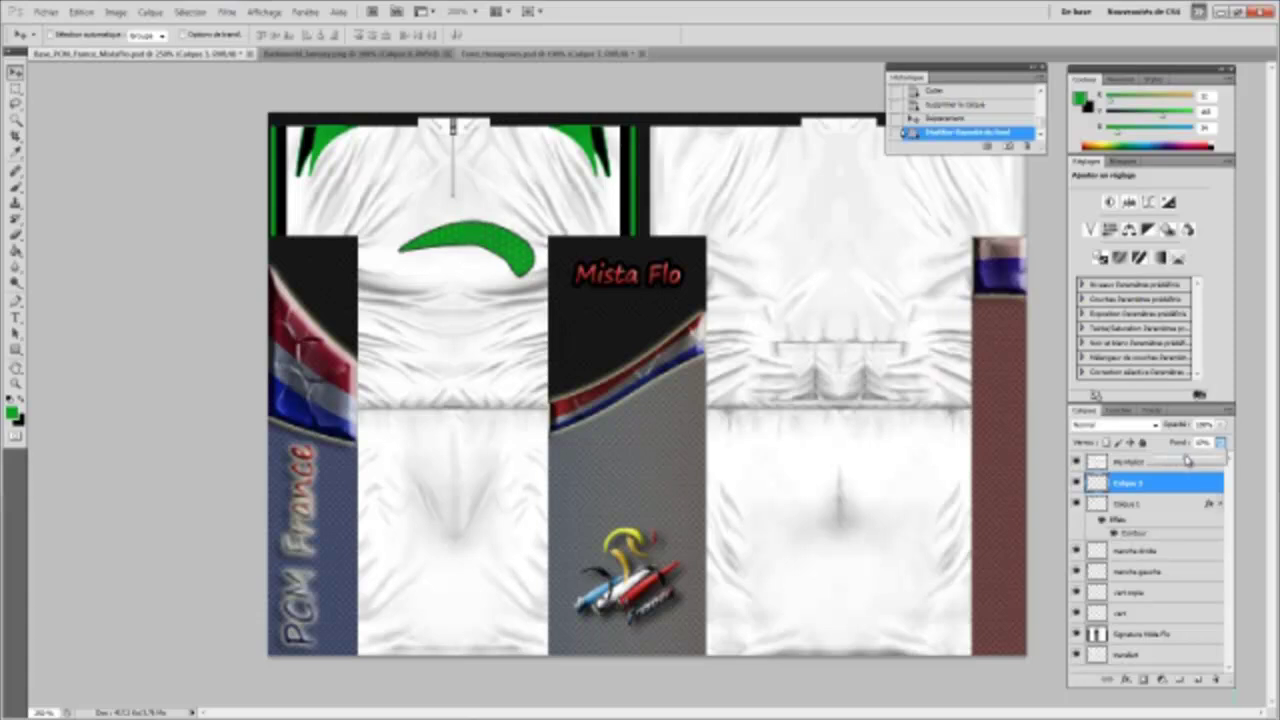
left_click(1178, 489)
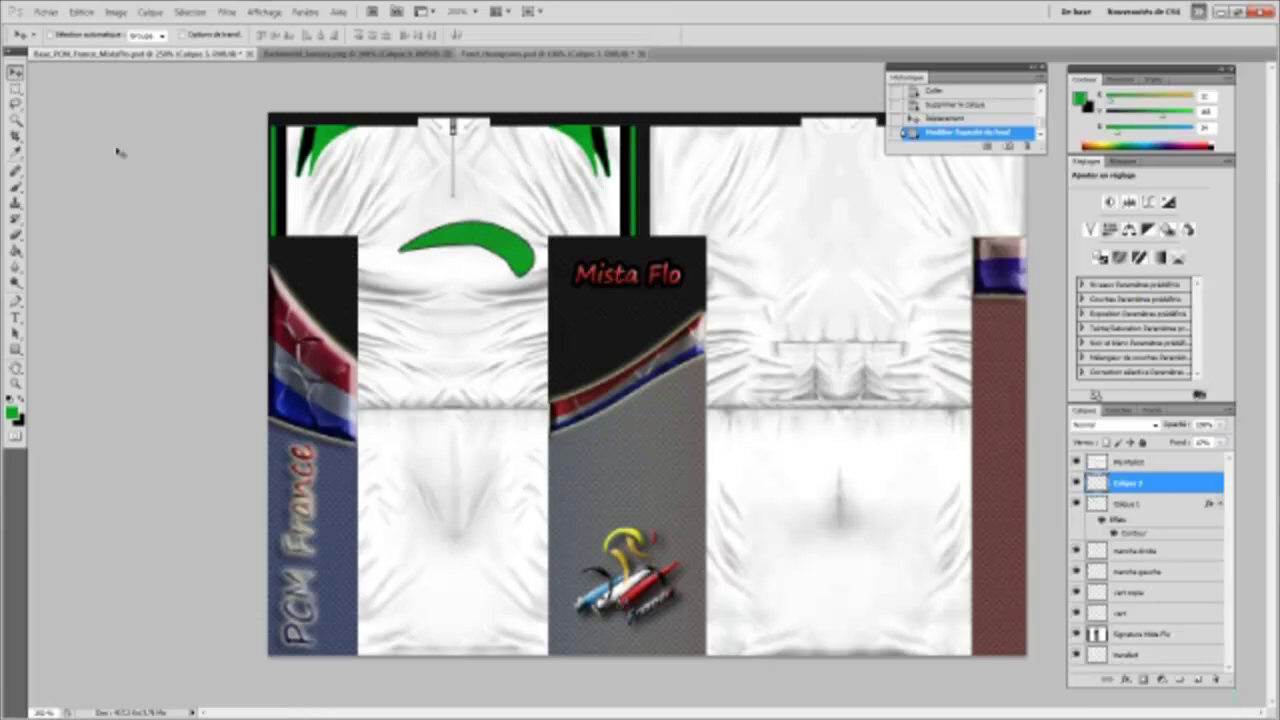
right_click(16, 90)
left_click(15, 73)
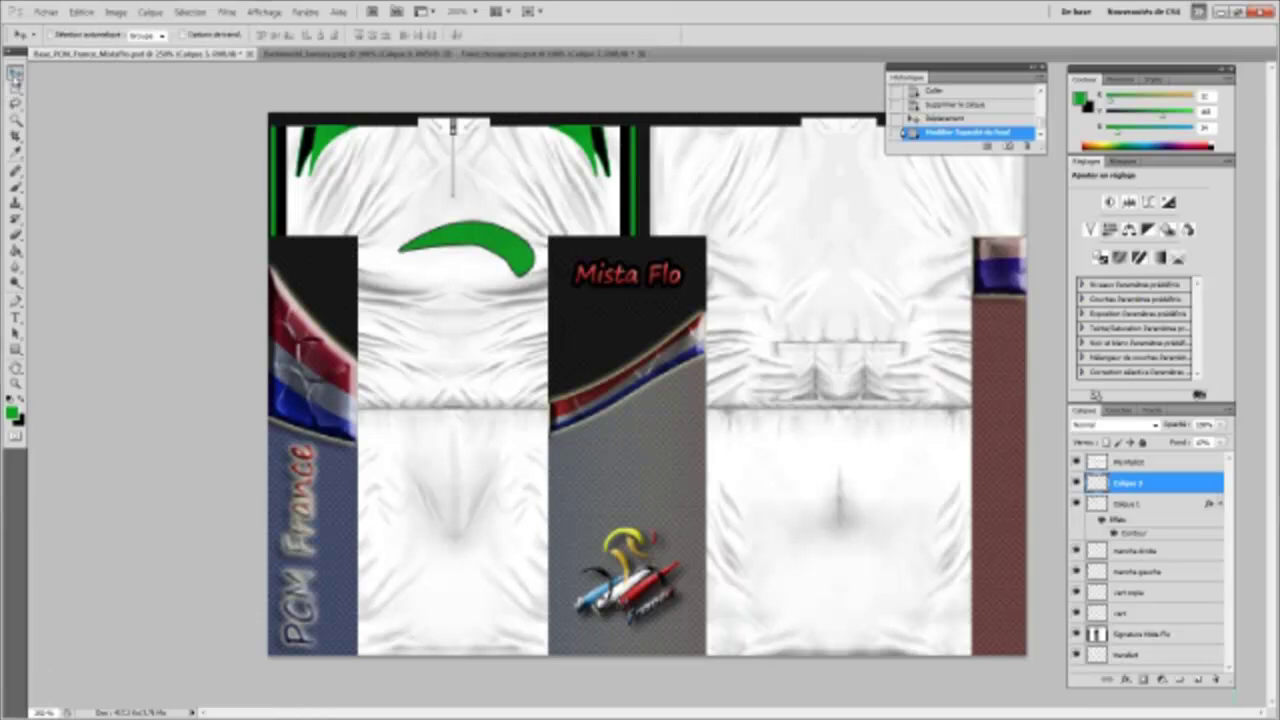
Step: Start opening an image and browse to the Logos folder inside Maillots
left_click(45, 12)
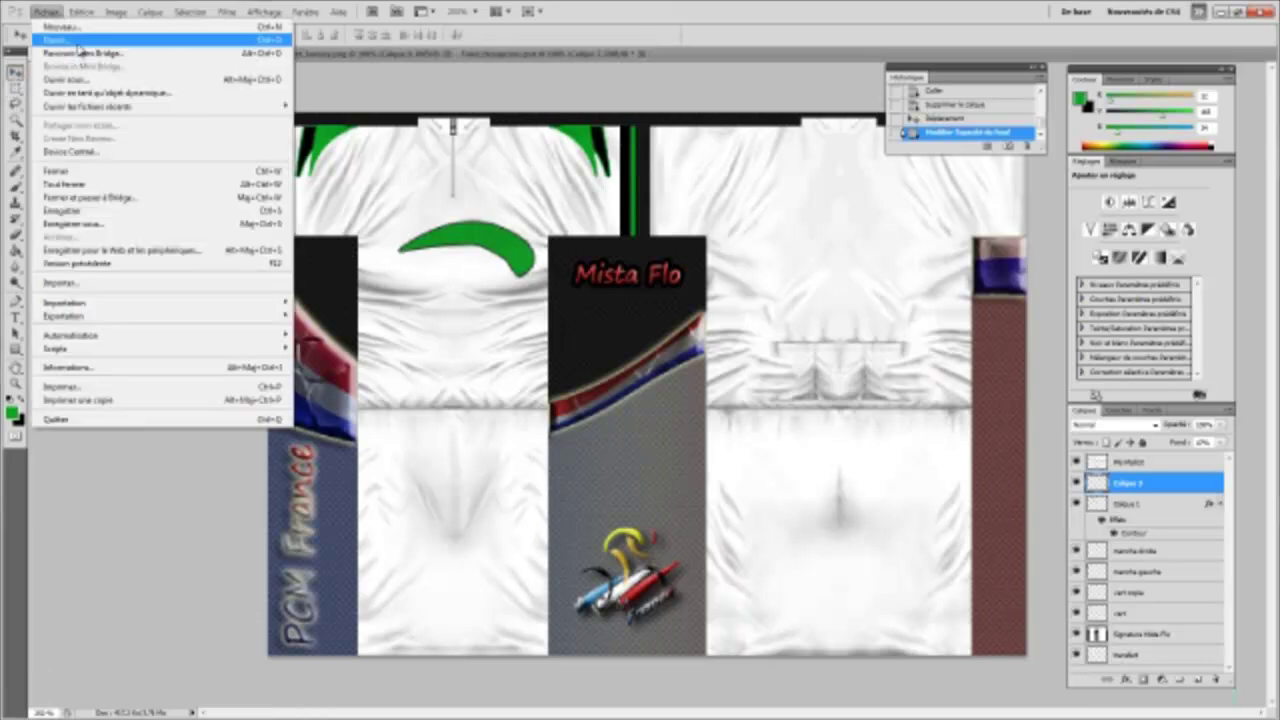
left_click(60, 48)
left_click(514, 129)
left_click(514, 130)
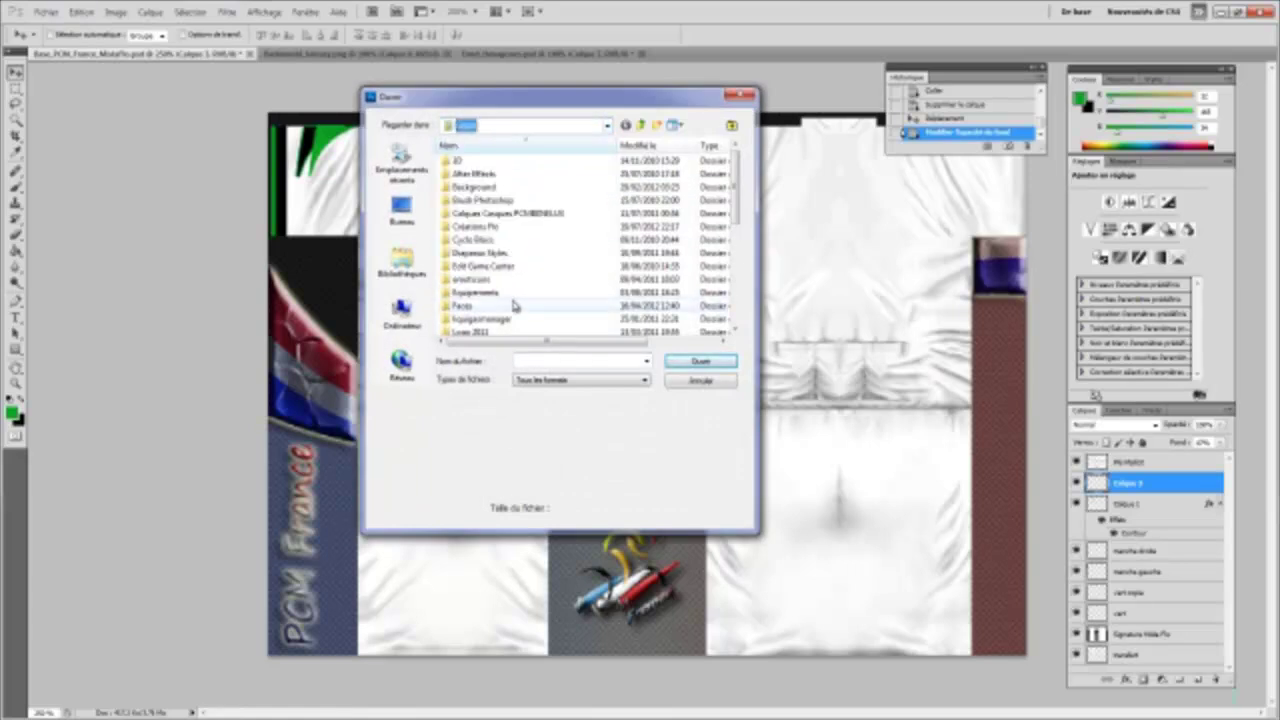
left_click(514, 305)
scroll(514, 305, "down", 2)
double_click(468, 266)
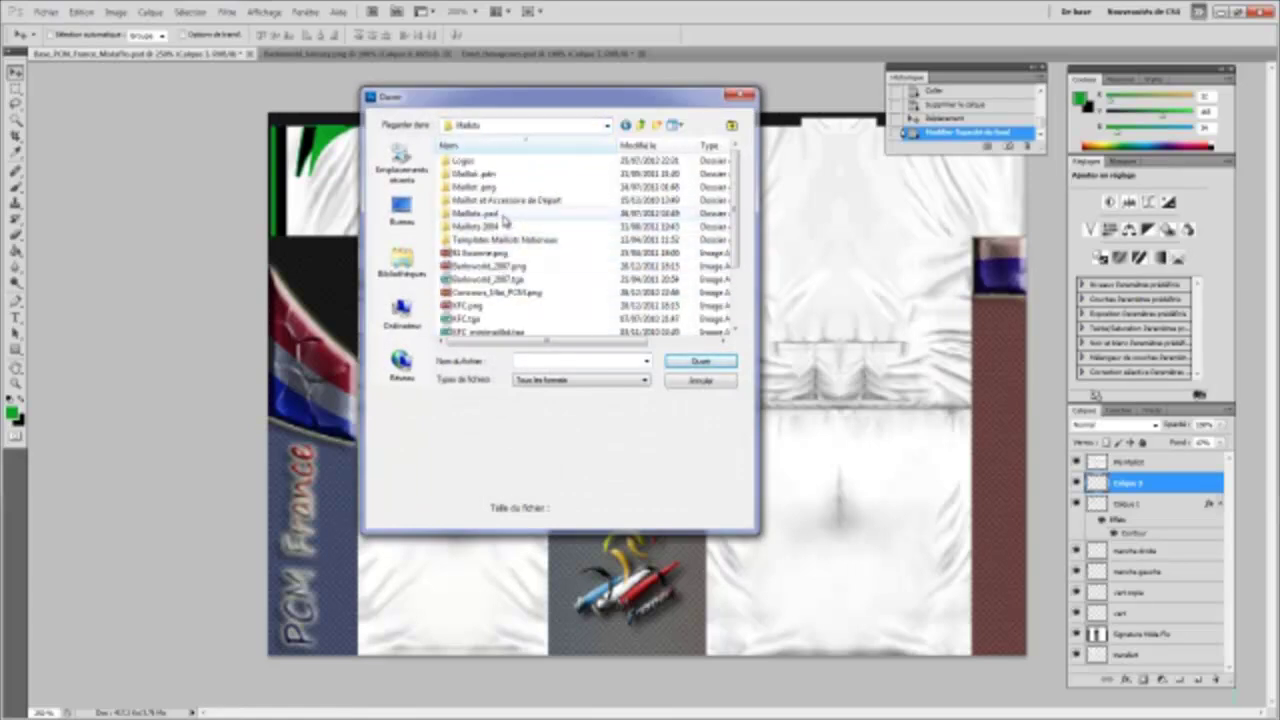
double_click(462, 161)
Step: Look through the sponsor logos and open the Avianca logo GIF
left_click(613, 269)
scroll(613, 269, "down", 1)
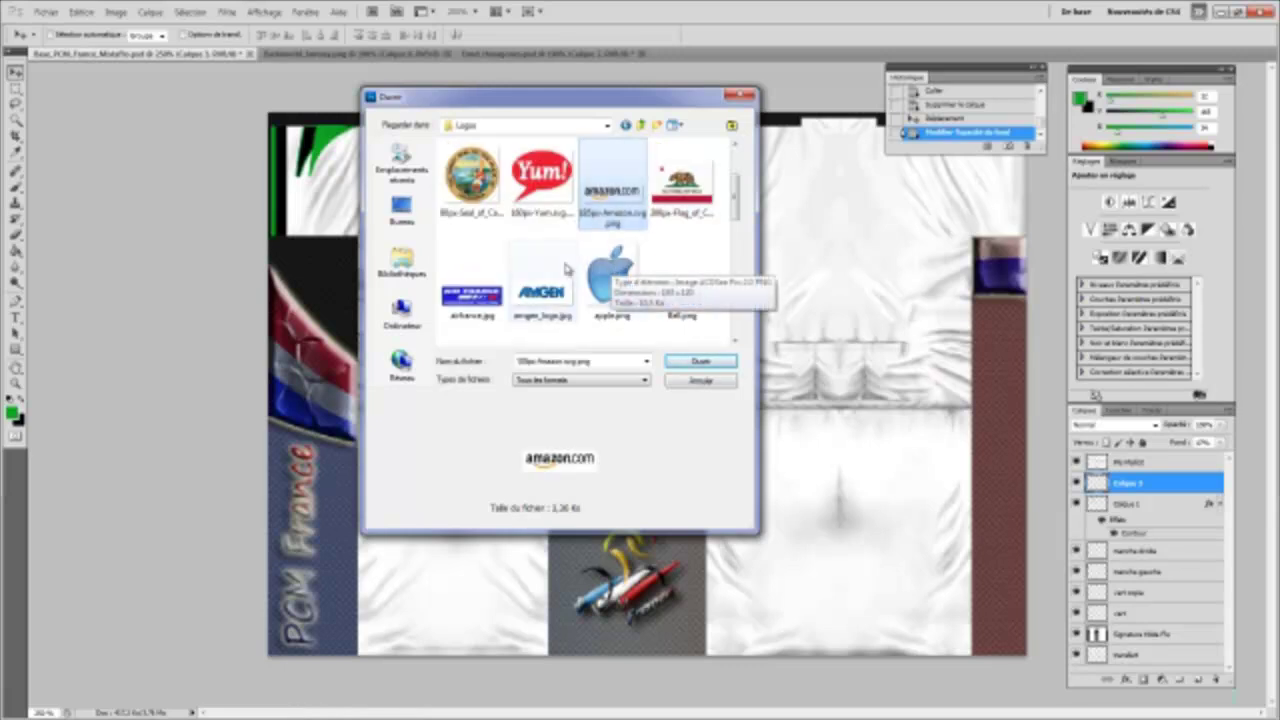
scroll(575, 291, "down", 1)
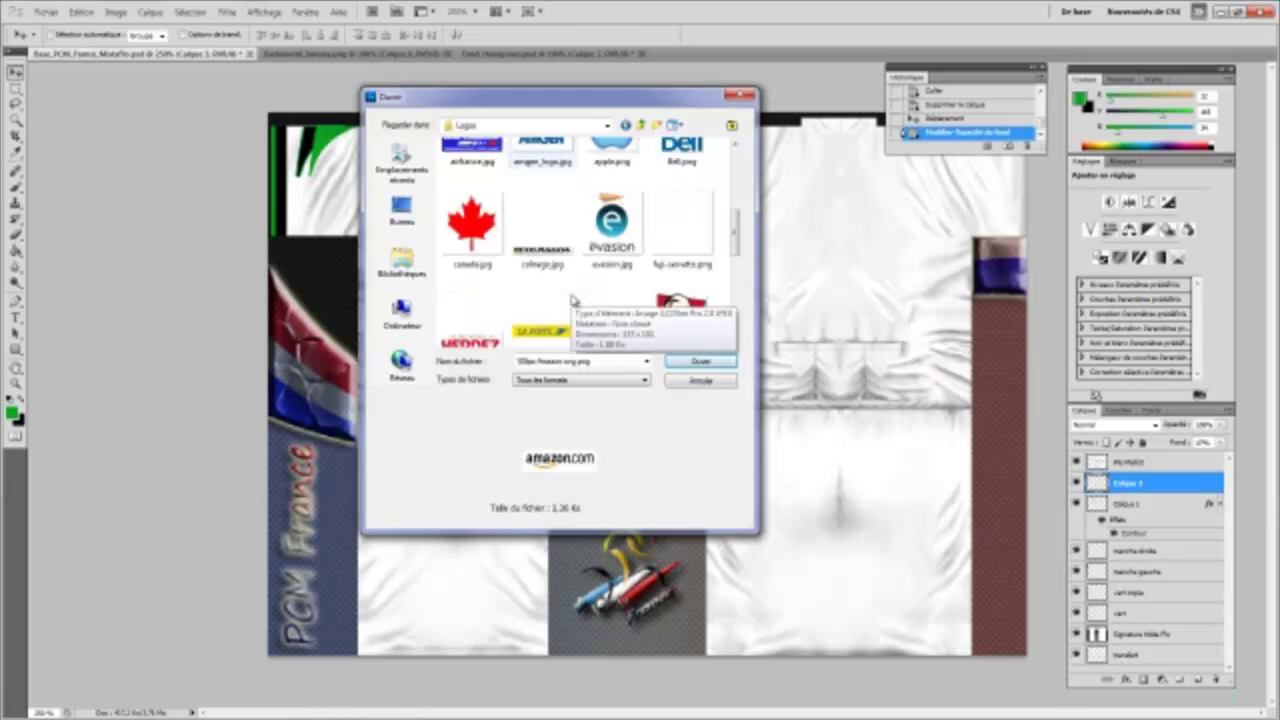
scroll(576, 298, "down", 2)
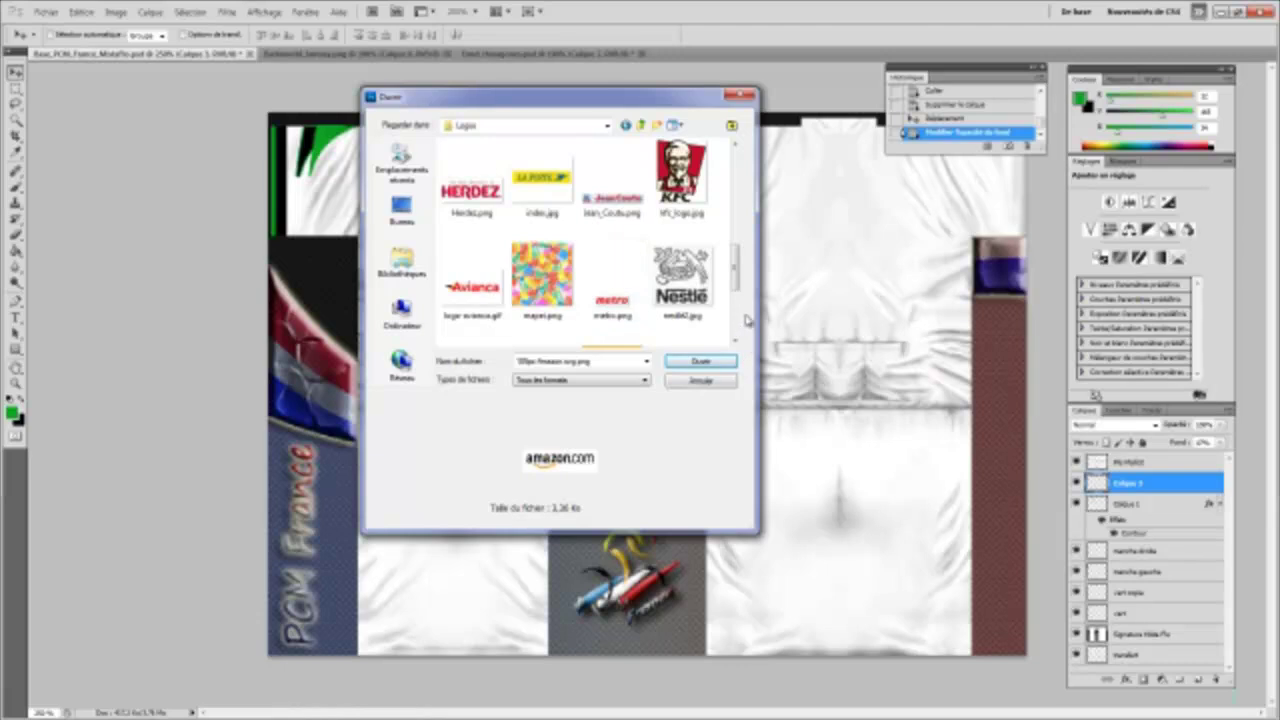
scroll(618, 283, "down", 1)
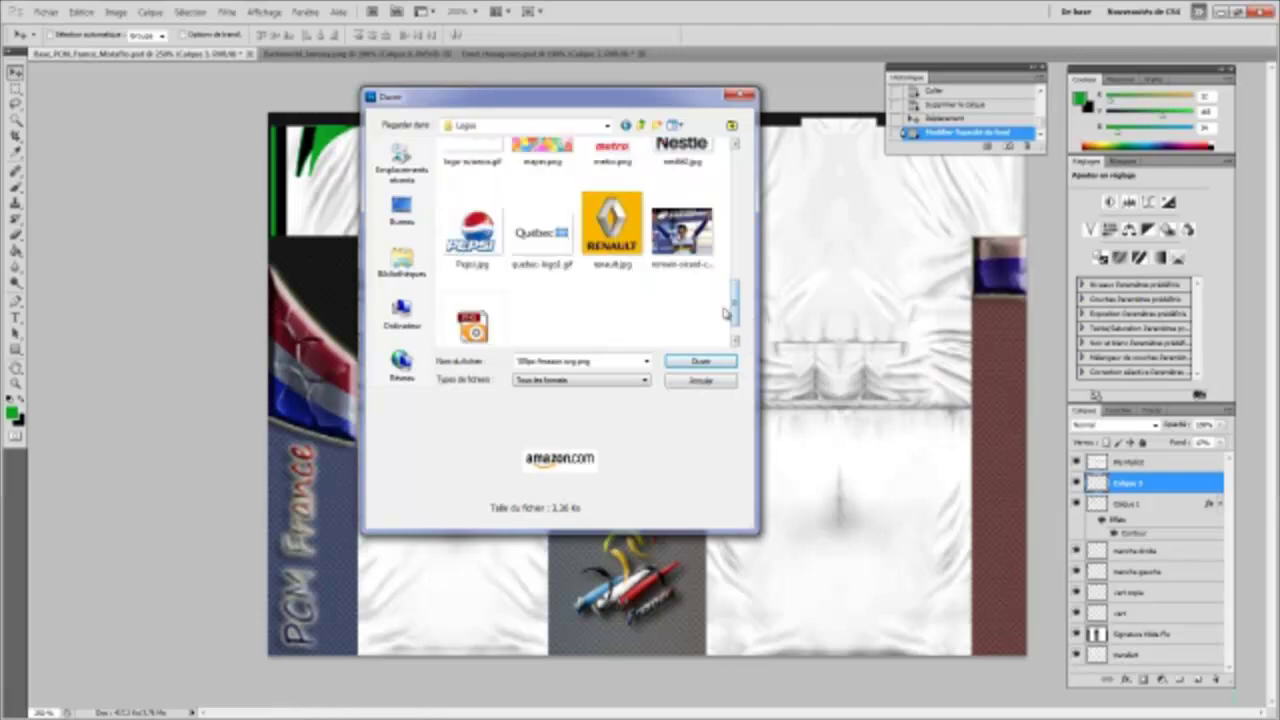
scroll(526, 283, "up", 1)
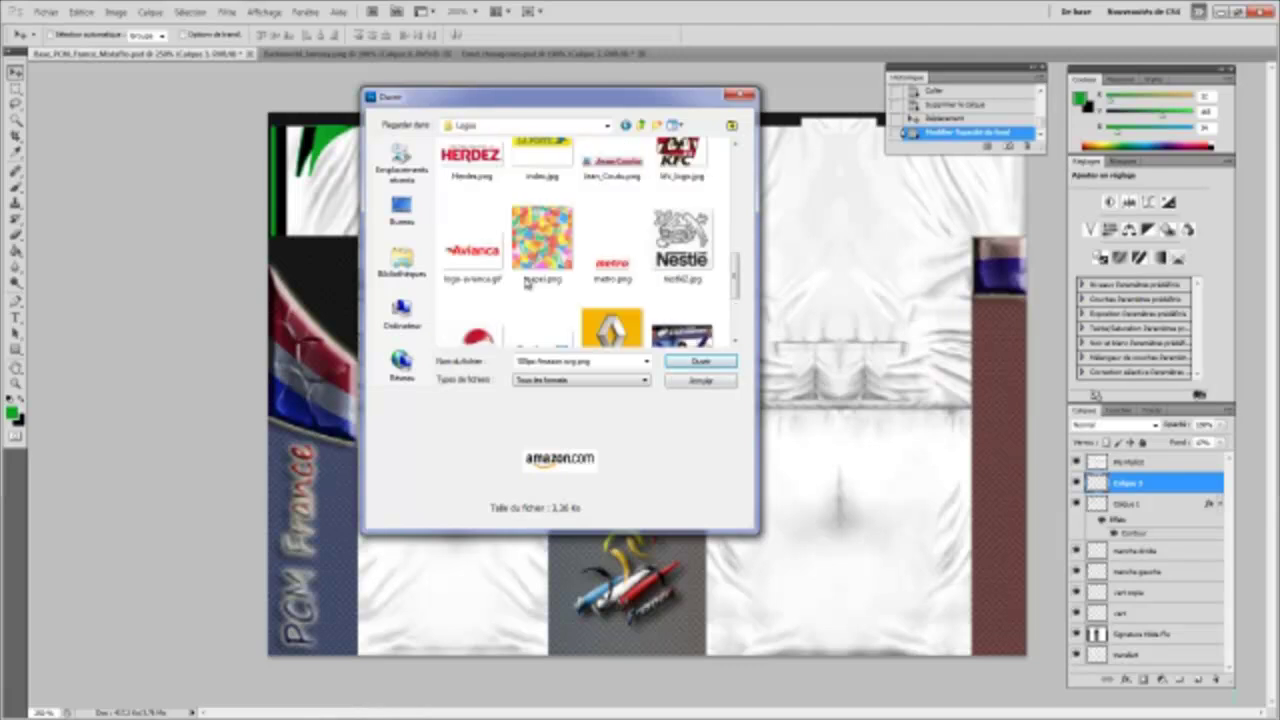
left_click(472, 245)
left_click(731, 362)
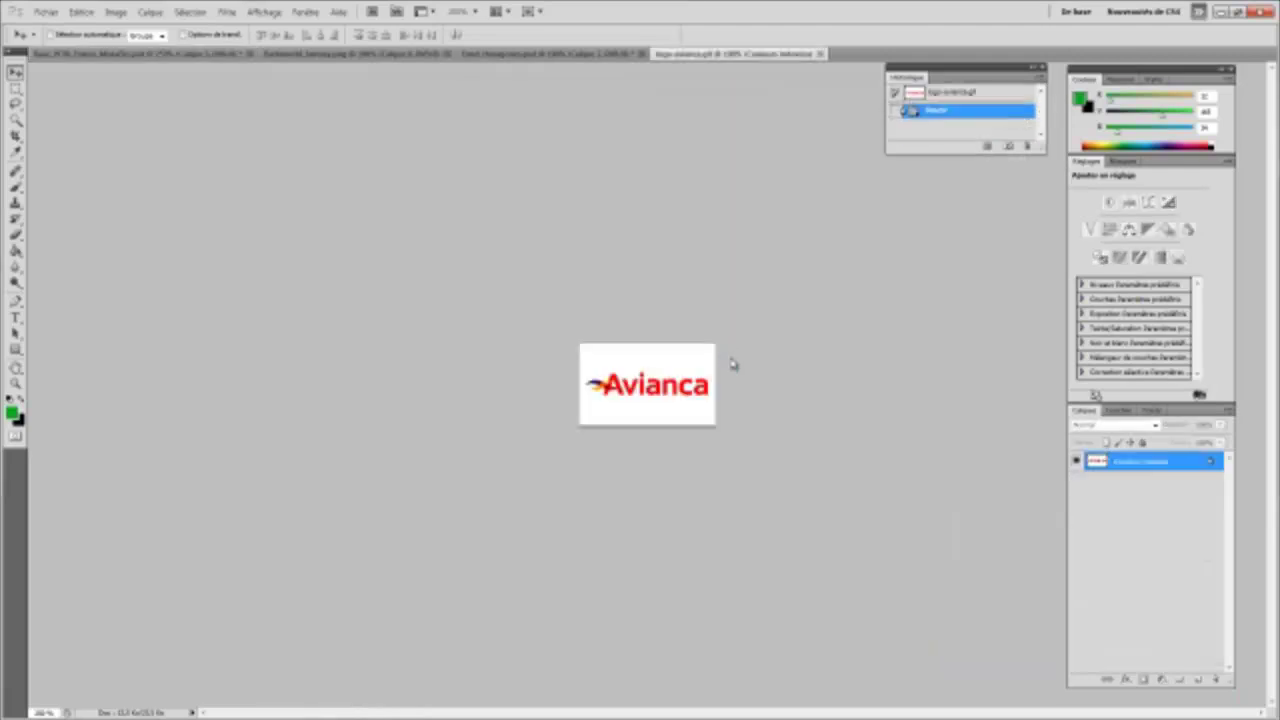
Step: Bring the Avianca logo into the jersey document and position it on the chest just above the green crescent
left_click(17, 90)
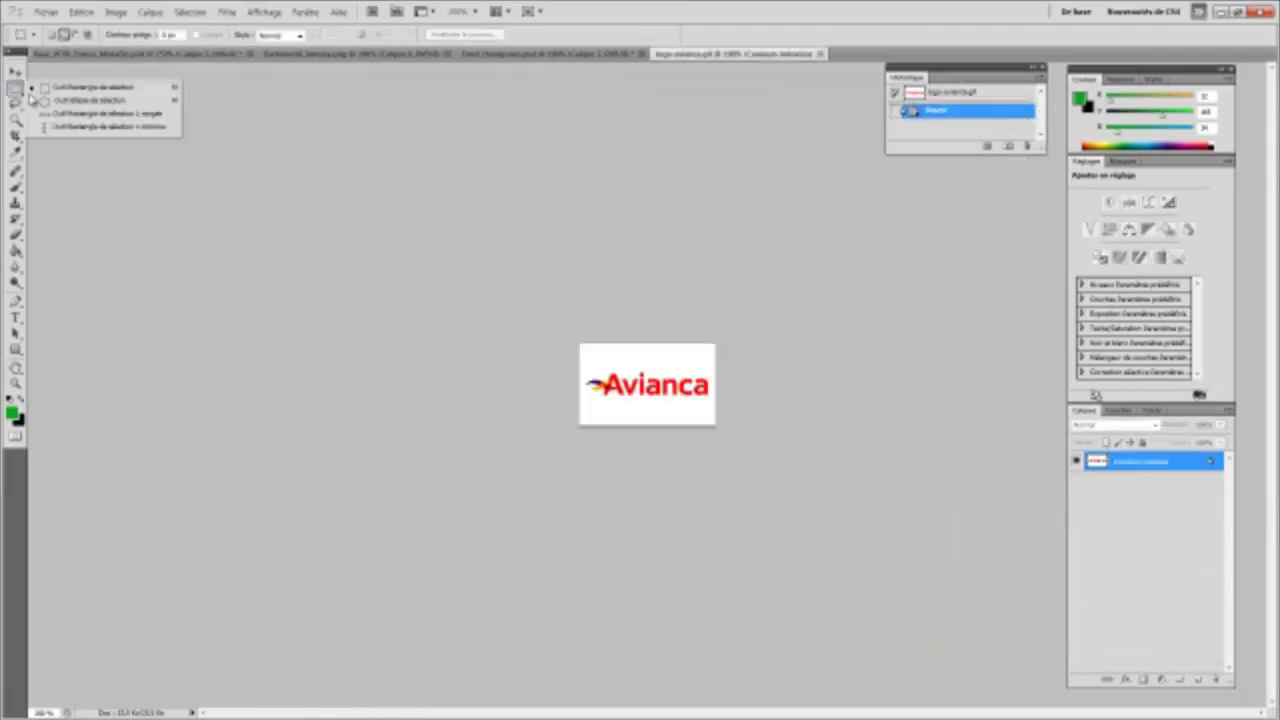
left_click(217, 165)
left_click(460, 12)
type("250")
key("Return")
left_click(458, 11)
type("300")
key("Return")
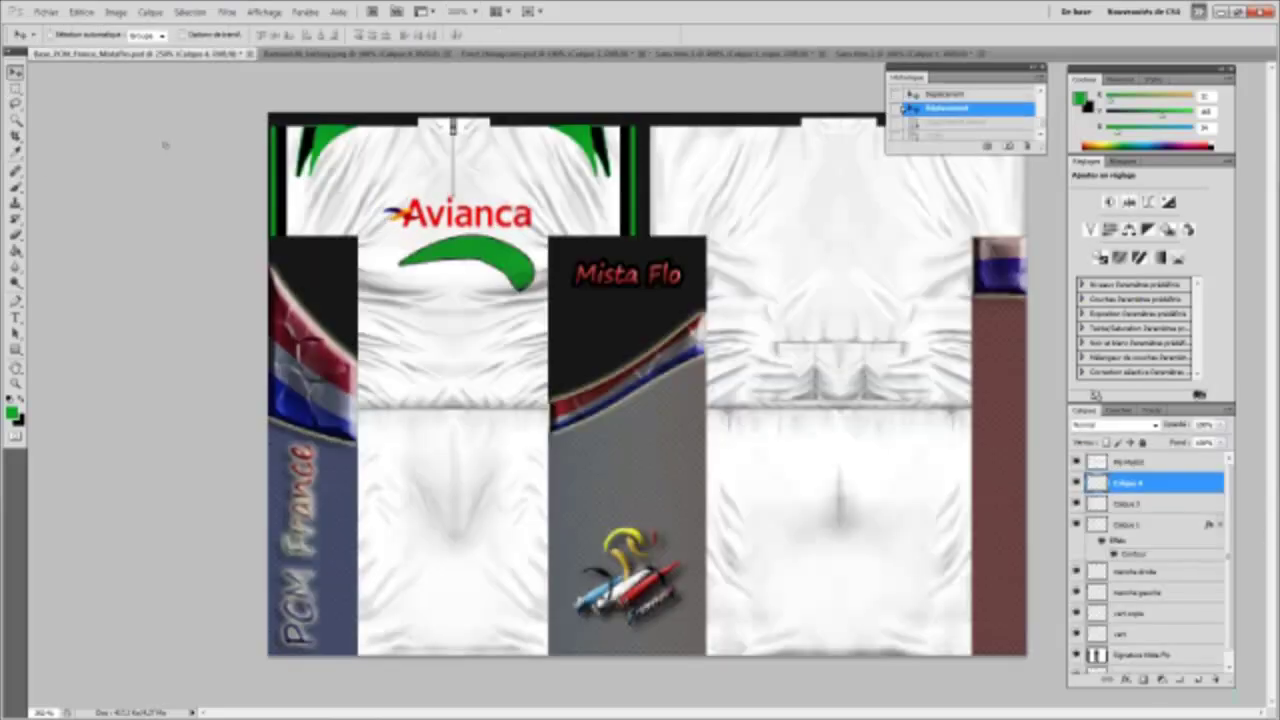
key("Right")
Step: Add an Incrustation couleur effect in green, matching the crescent, to the Avianca logo's layer
right_click(1118, 483)
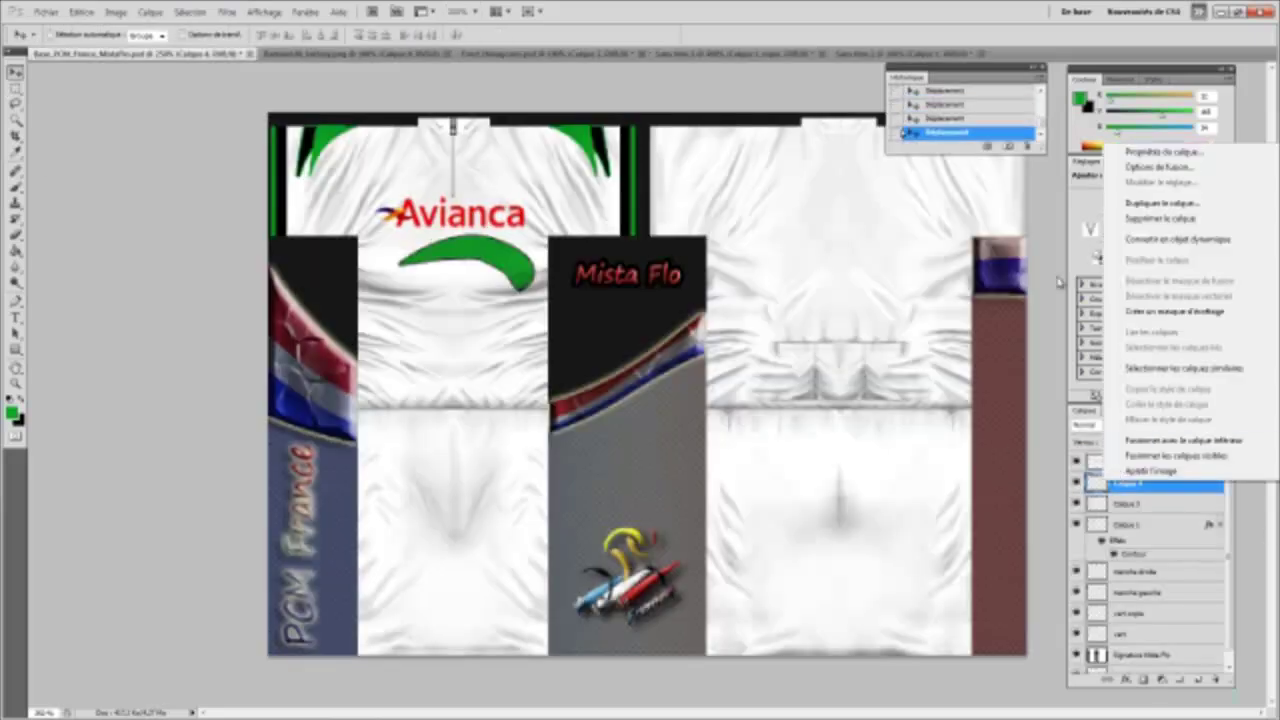
left_click(1134, 171)
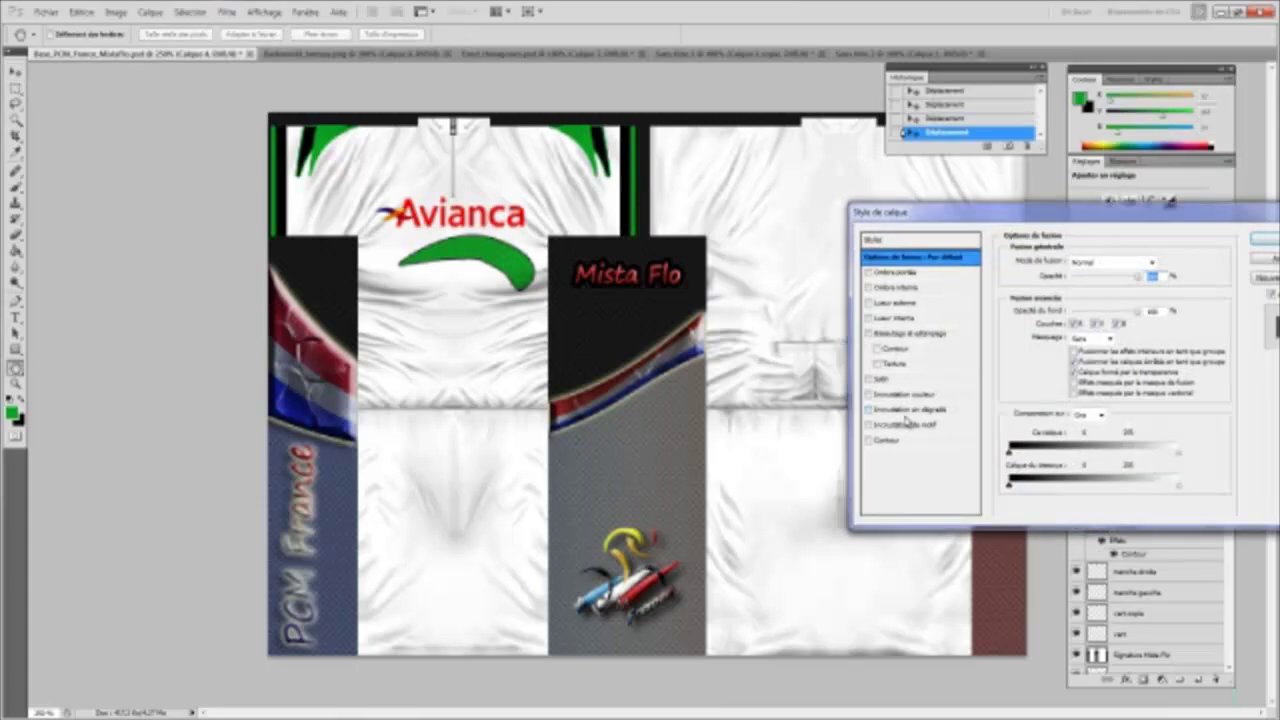
left_click(900, 396)
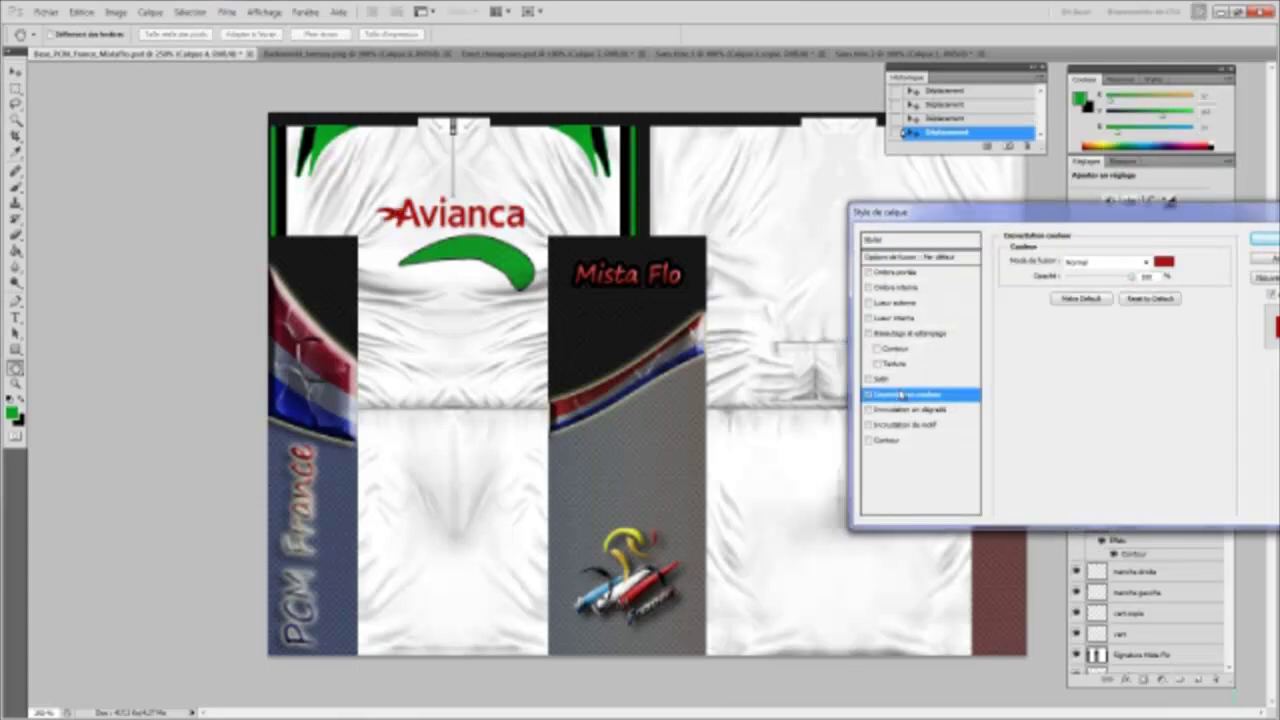
left_click(1163, 261)
left_click(990, 442)
left_click_drag(990, 441, 990, 433)
left_click_drag(957, 371, 948, 383)
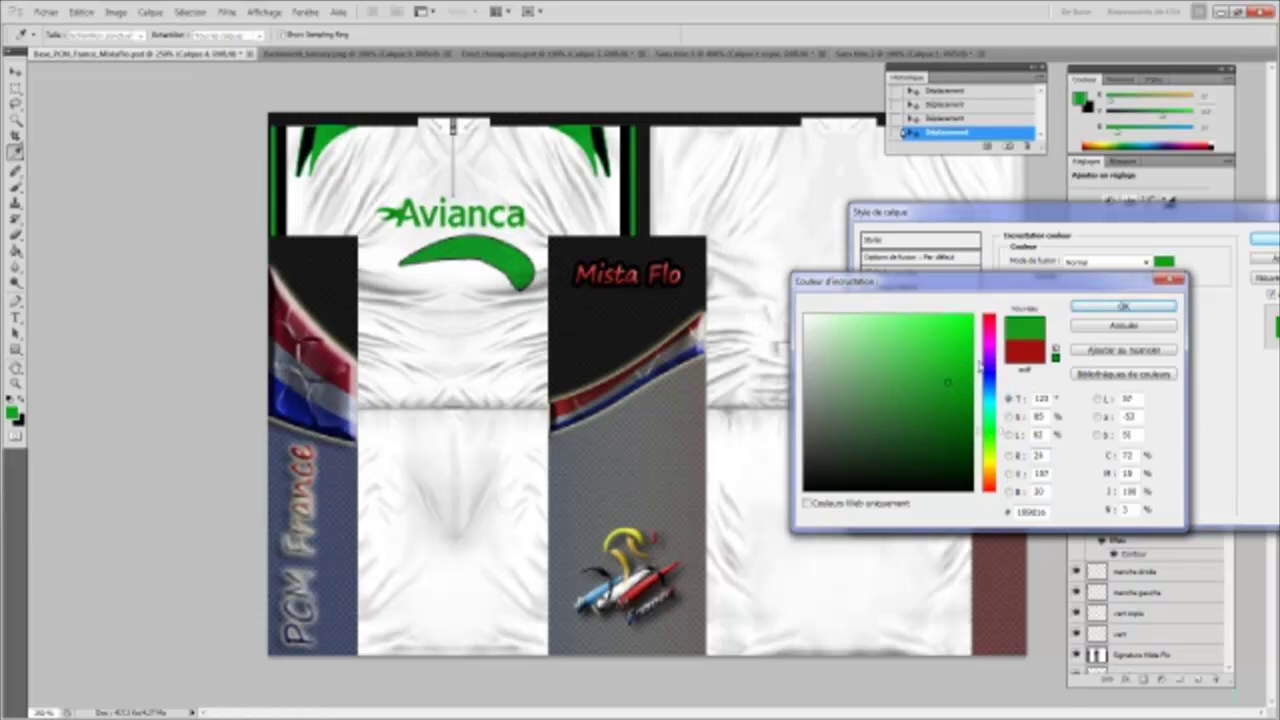
left_click(1104, 308)
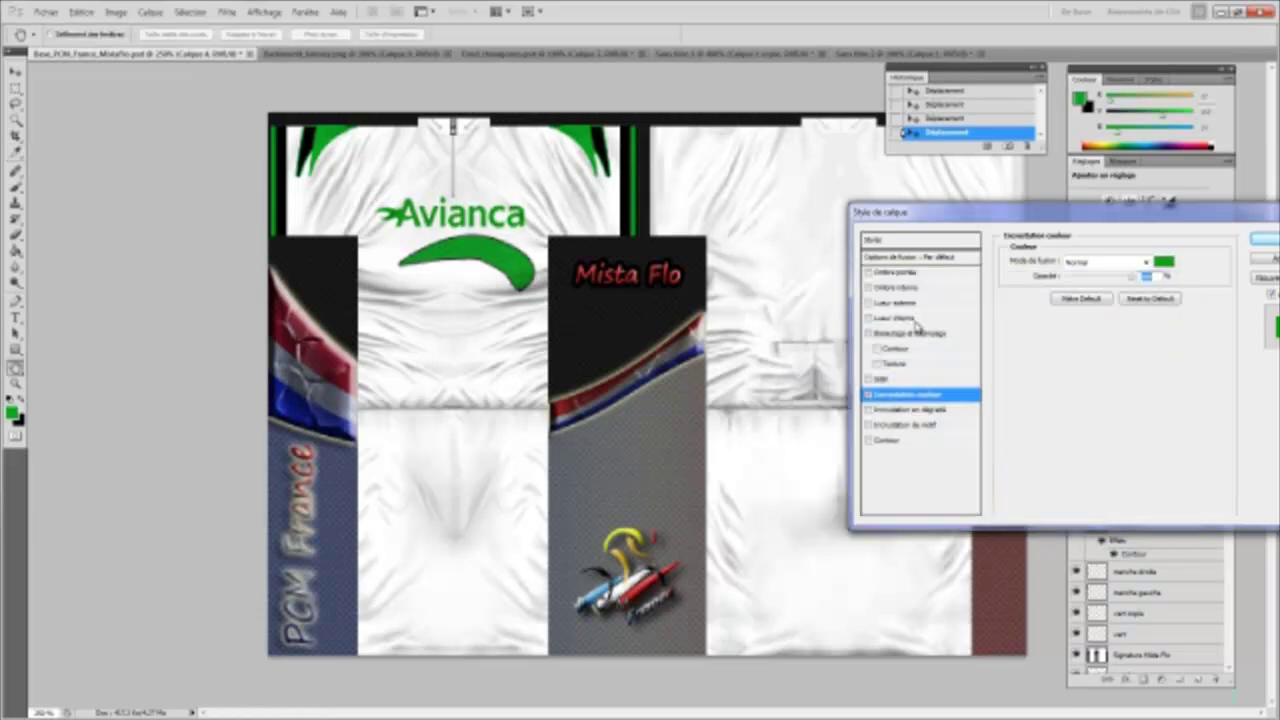
Step: Add Ombre portée and Lueur externe effects to the Avianca logo, without a Contour, and apply the layer style
left_click(868, 273)
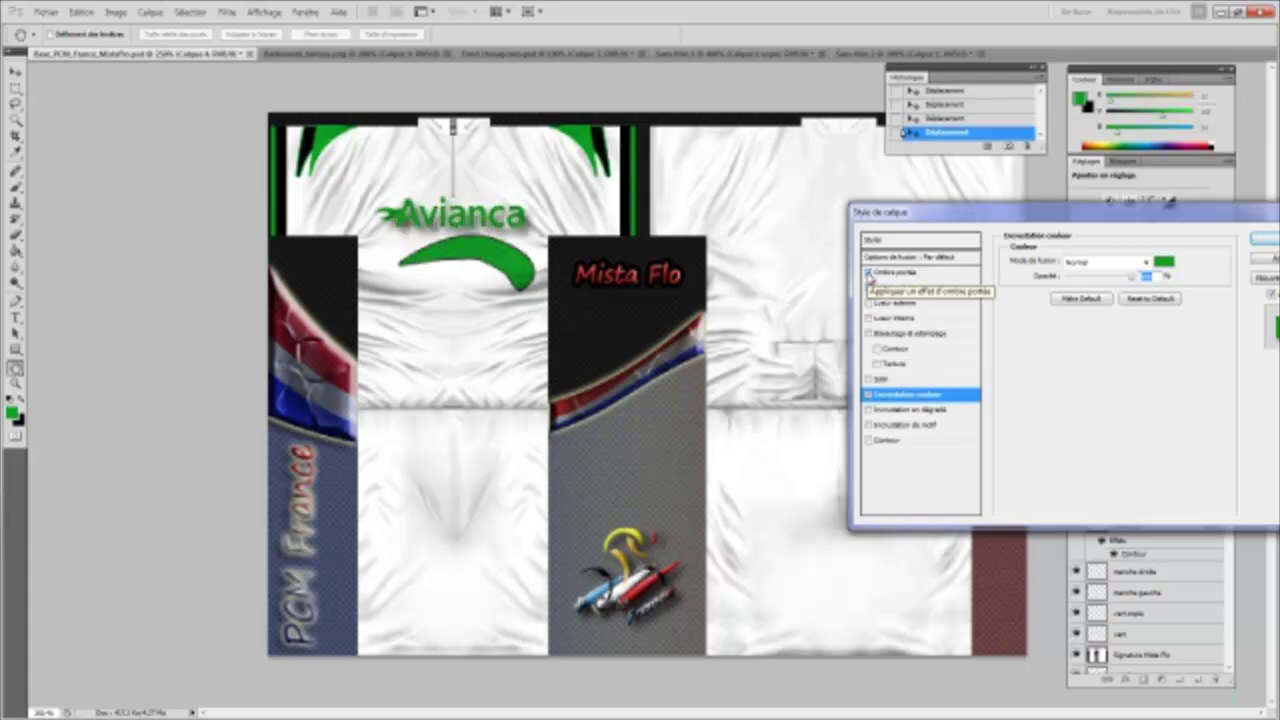
left_click(869, 441)
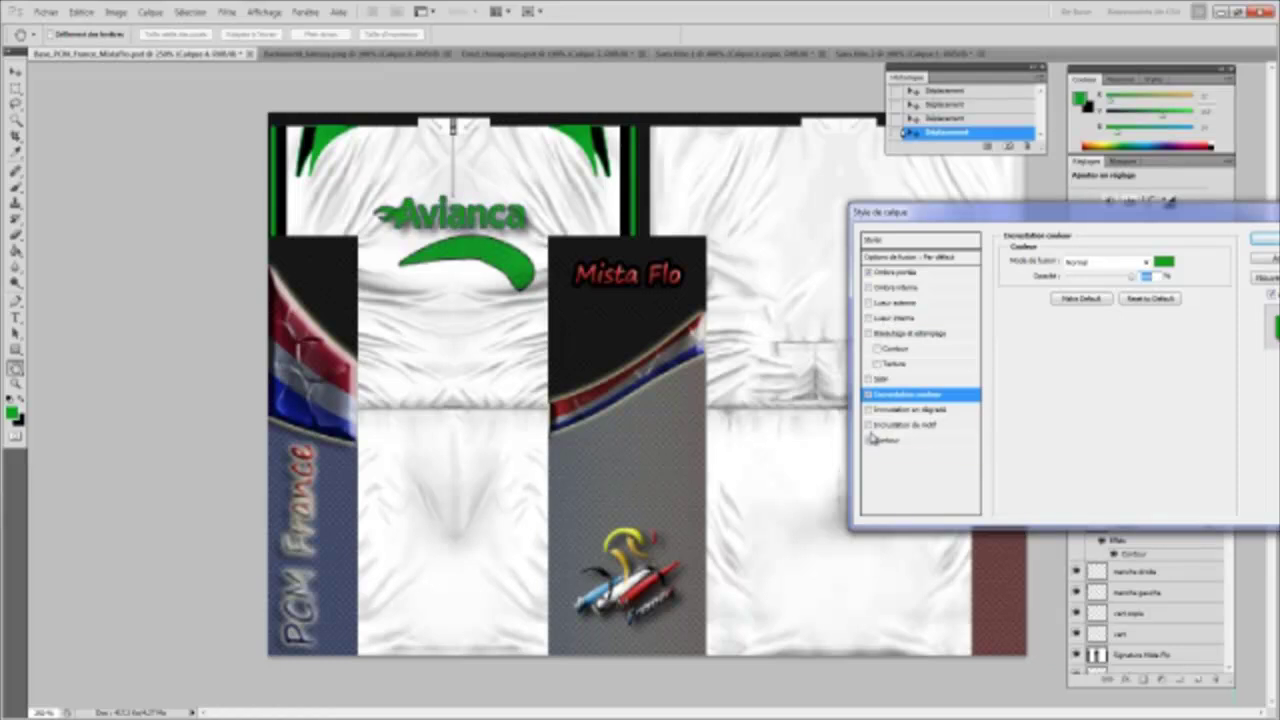
left_click(870, 441)
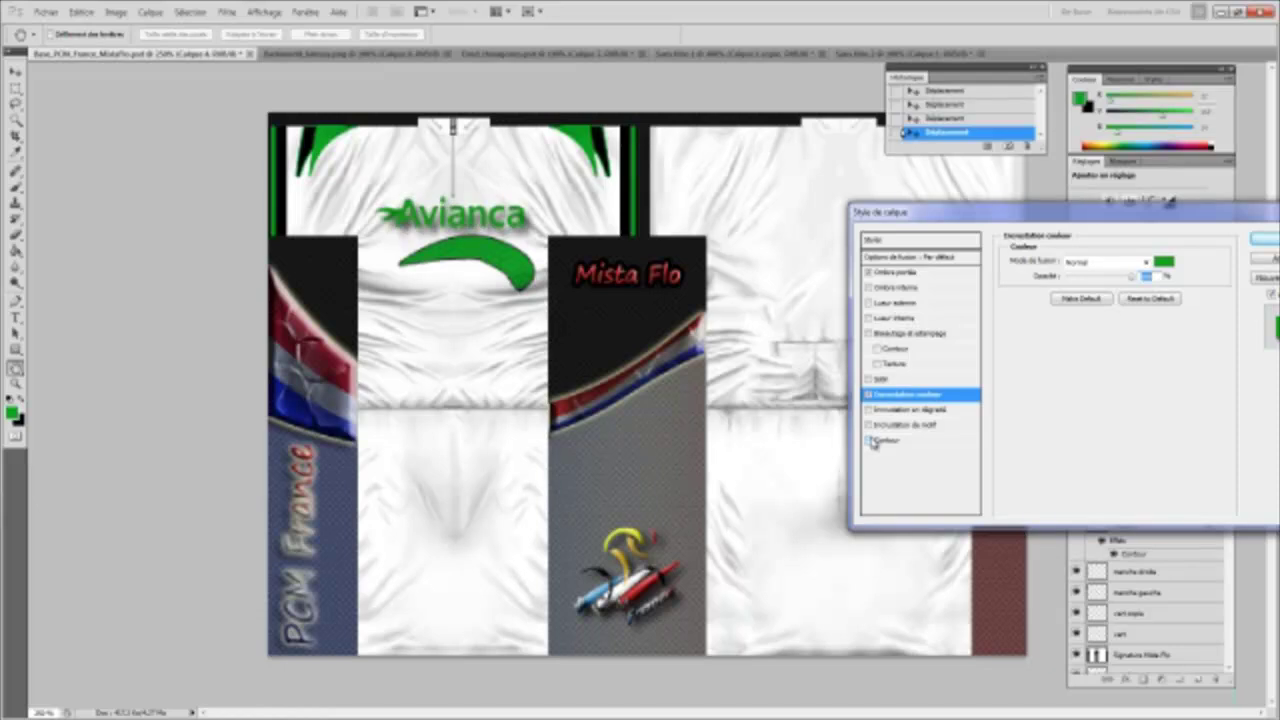
left_click(869, 306)
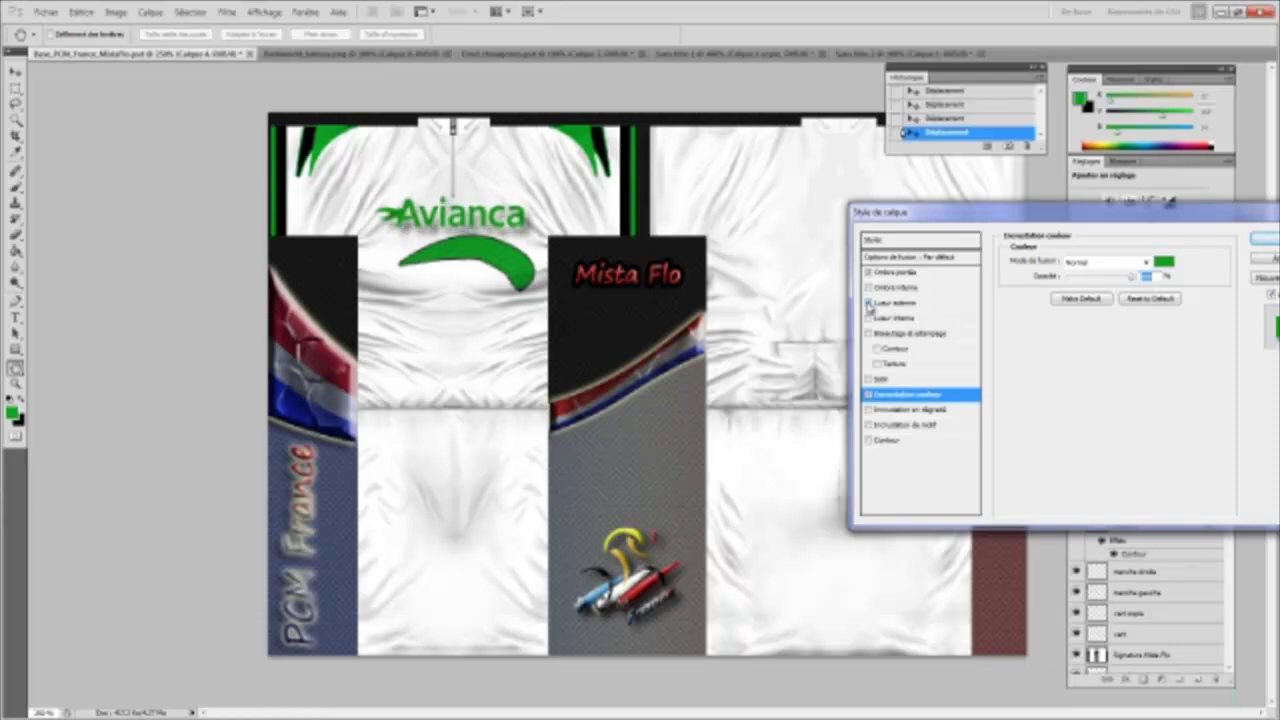
left_click(869, 306)
left_click(869, 306)
left_click(1265, 242)
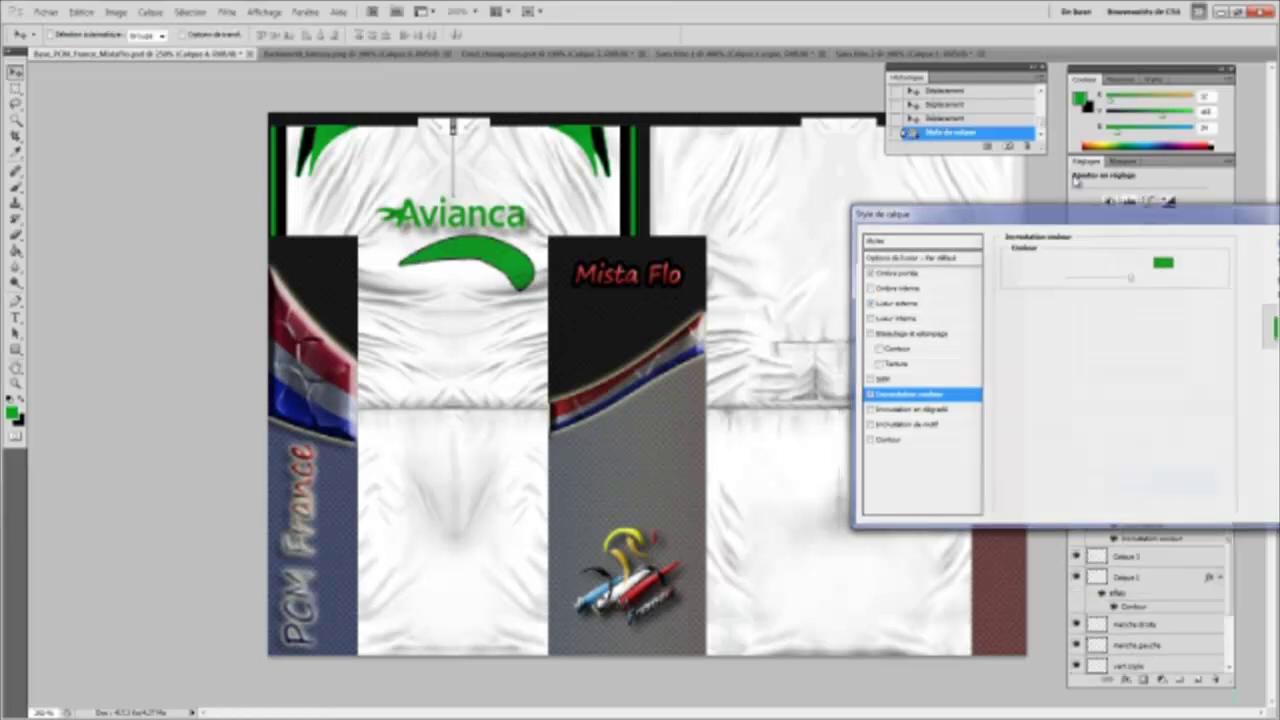
Step: Examine the whole jersey with the green Avianca logo at 100% and 150% zoom
type("100")
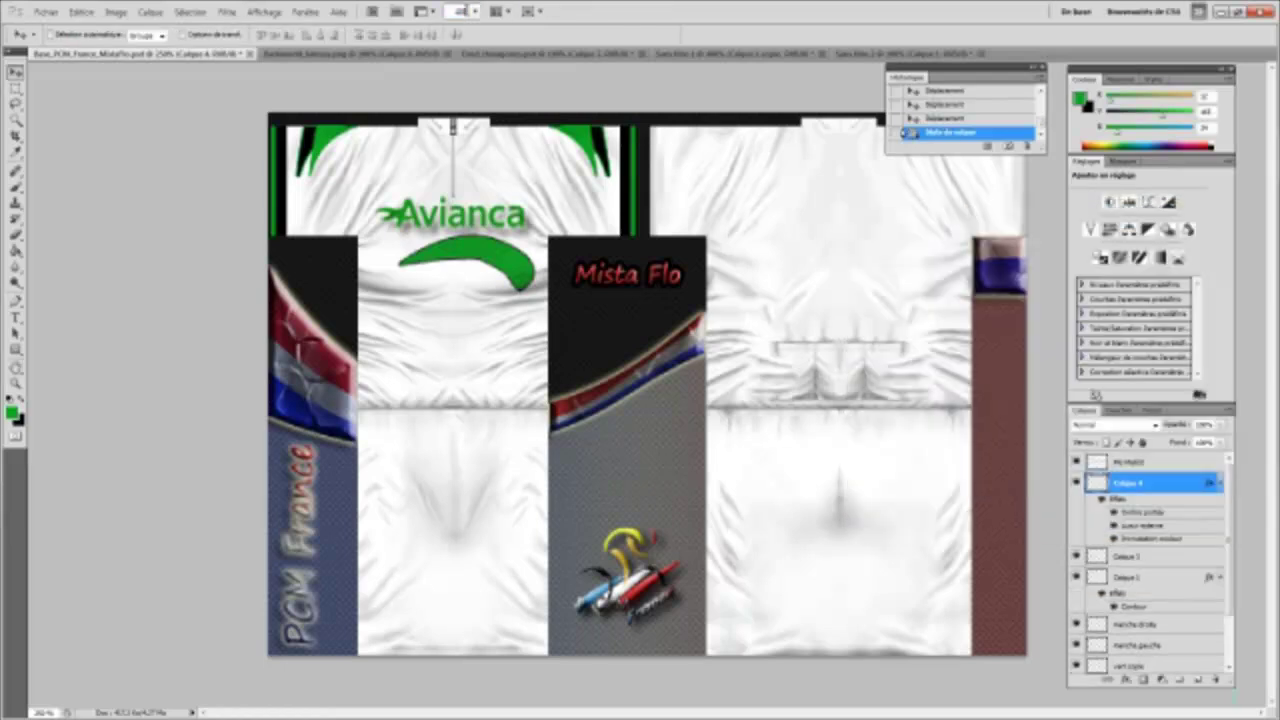
key("Return")
left_click(456, 11)
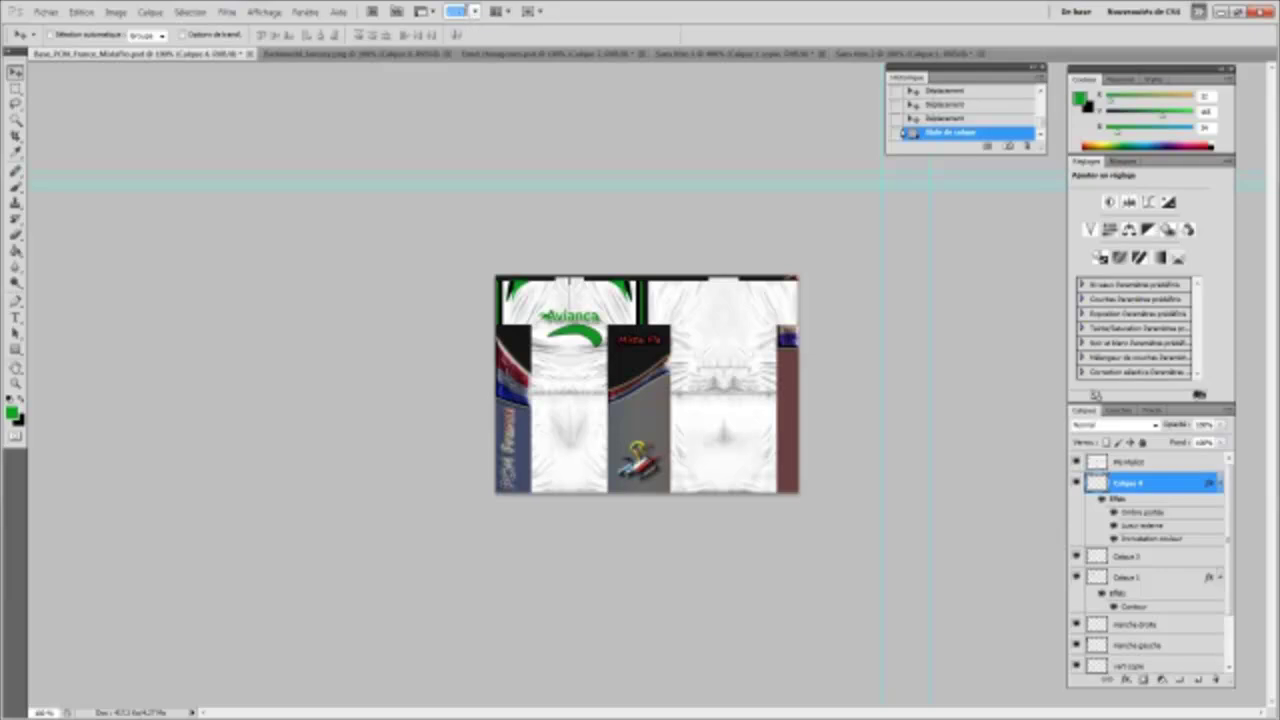
type("150")
key("Return")
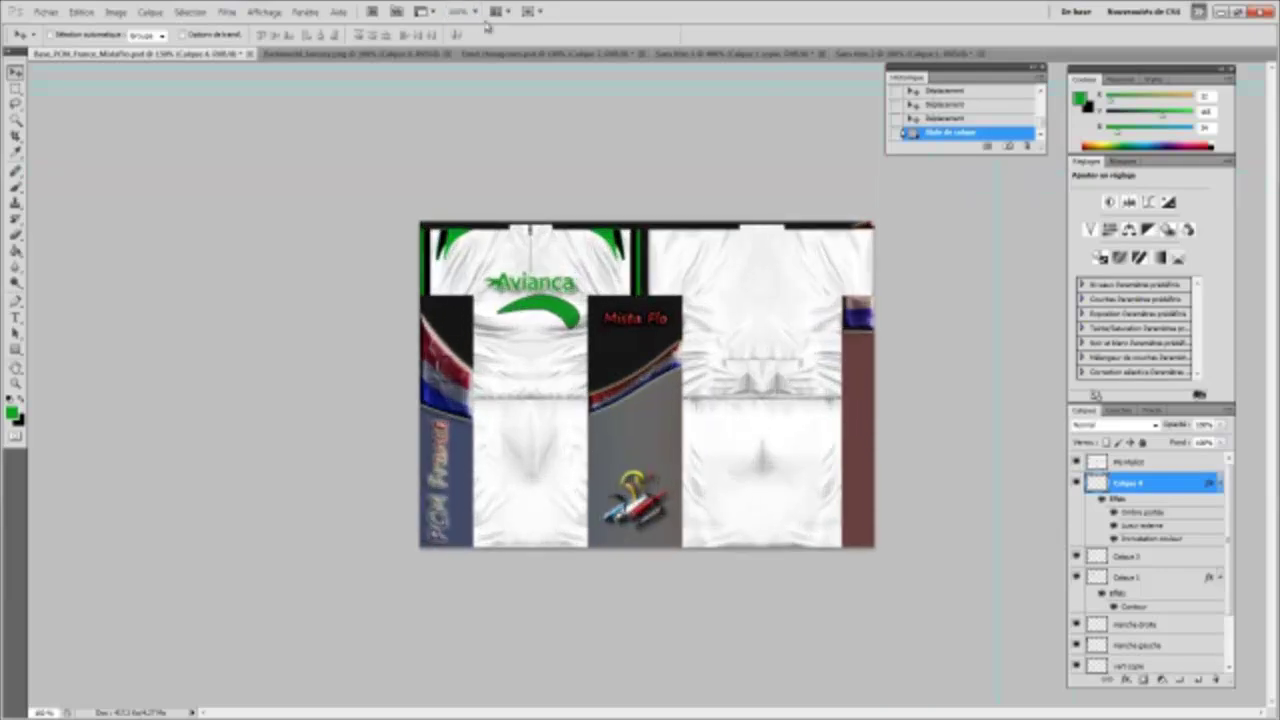
left_click(456, 11)
key("BackSpace")
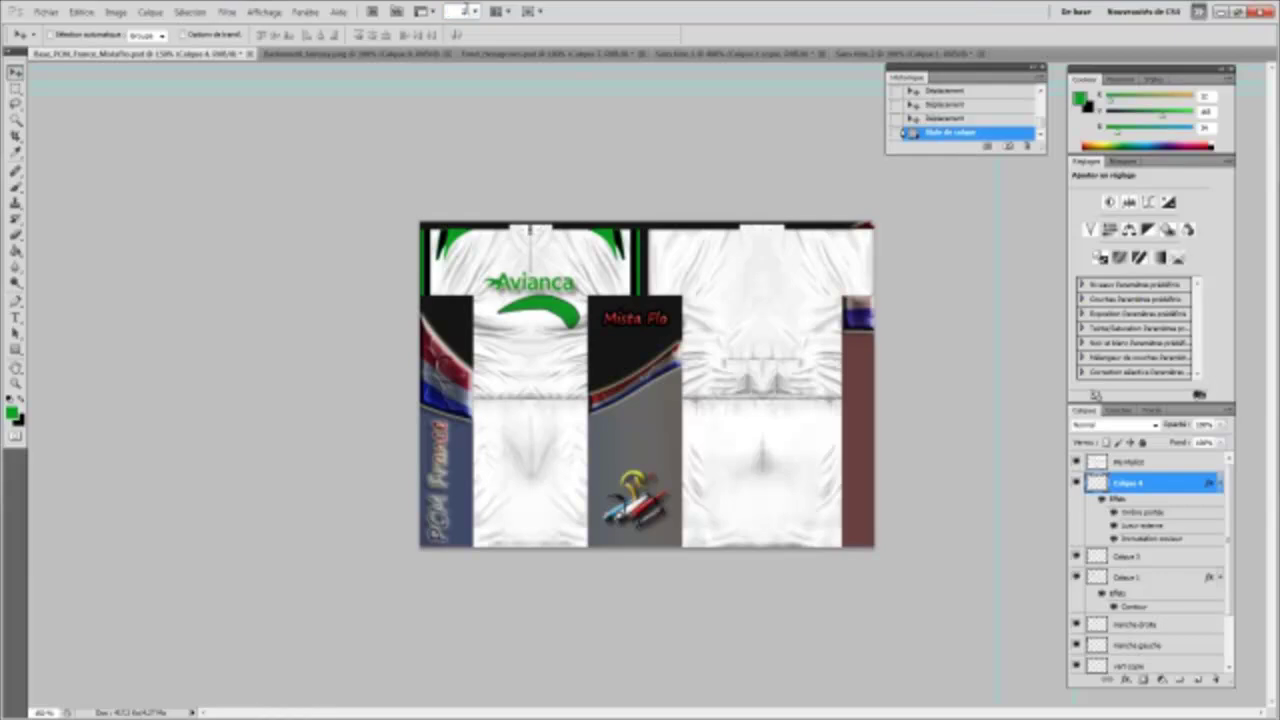